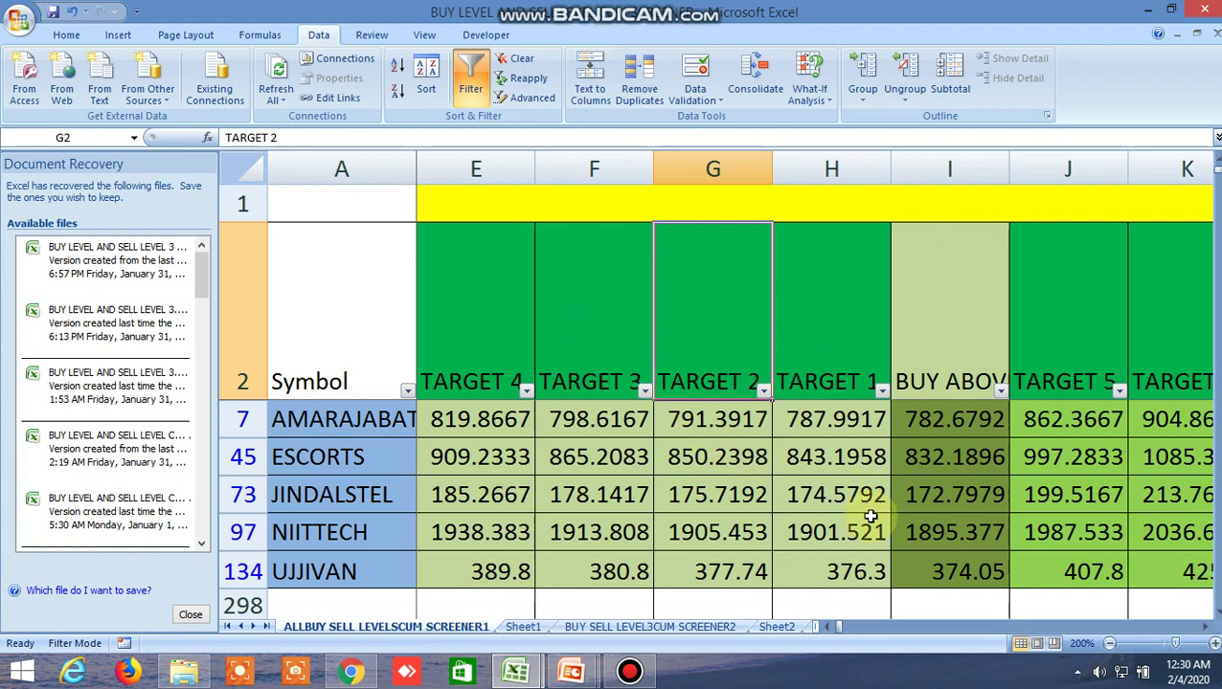
Review the BUY ABOVE heading and its TARGET 1 to TARGET 4 columns in the BUY LEVEL AND SELL LEVELS 1 section
click(951, 345)
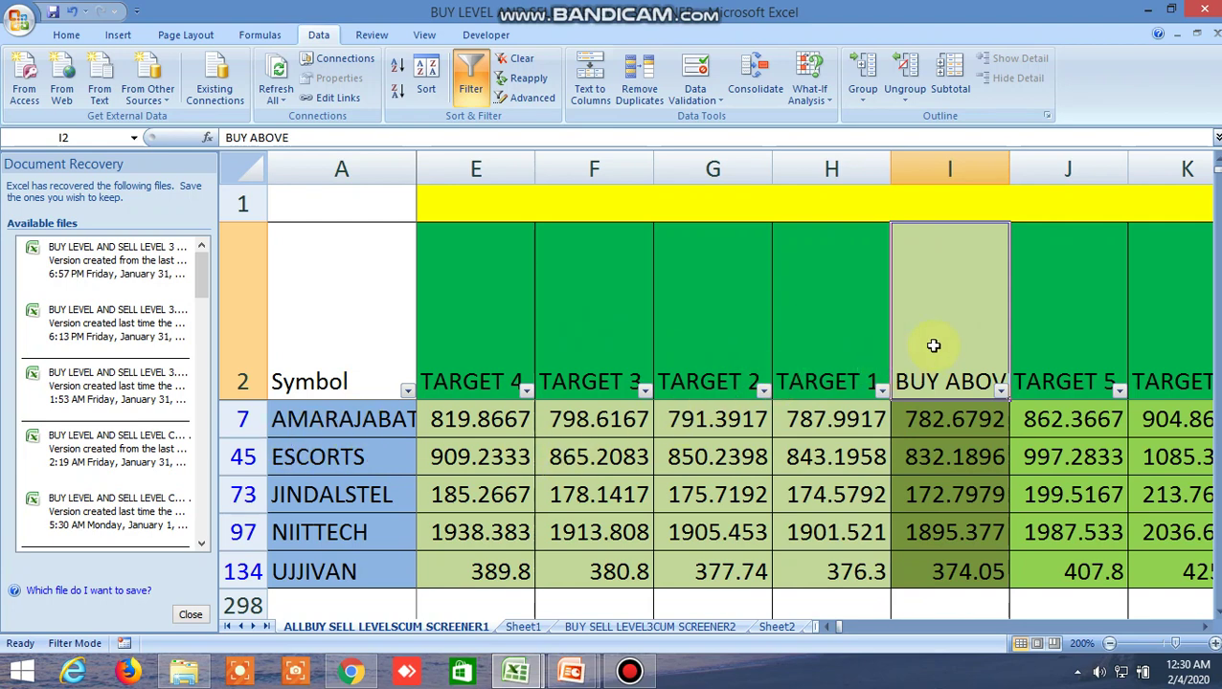
click(971, 200)
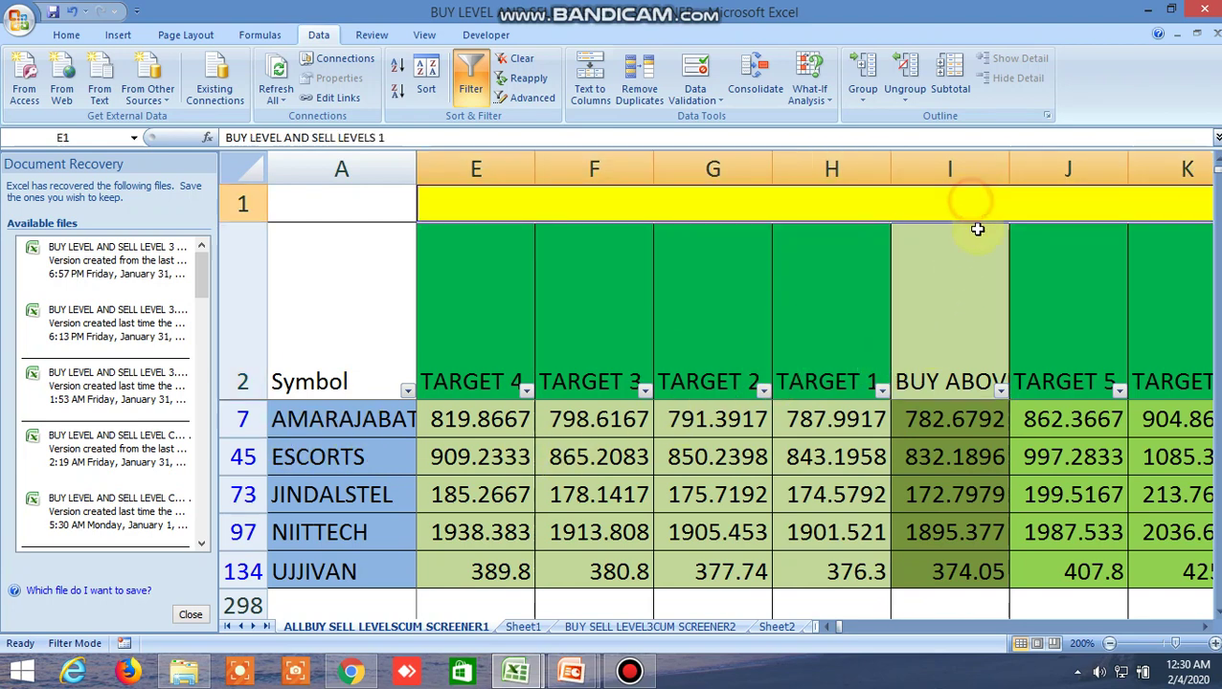
double_click(938, 345)
click(832, 340)
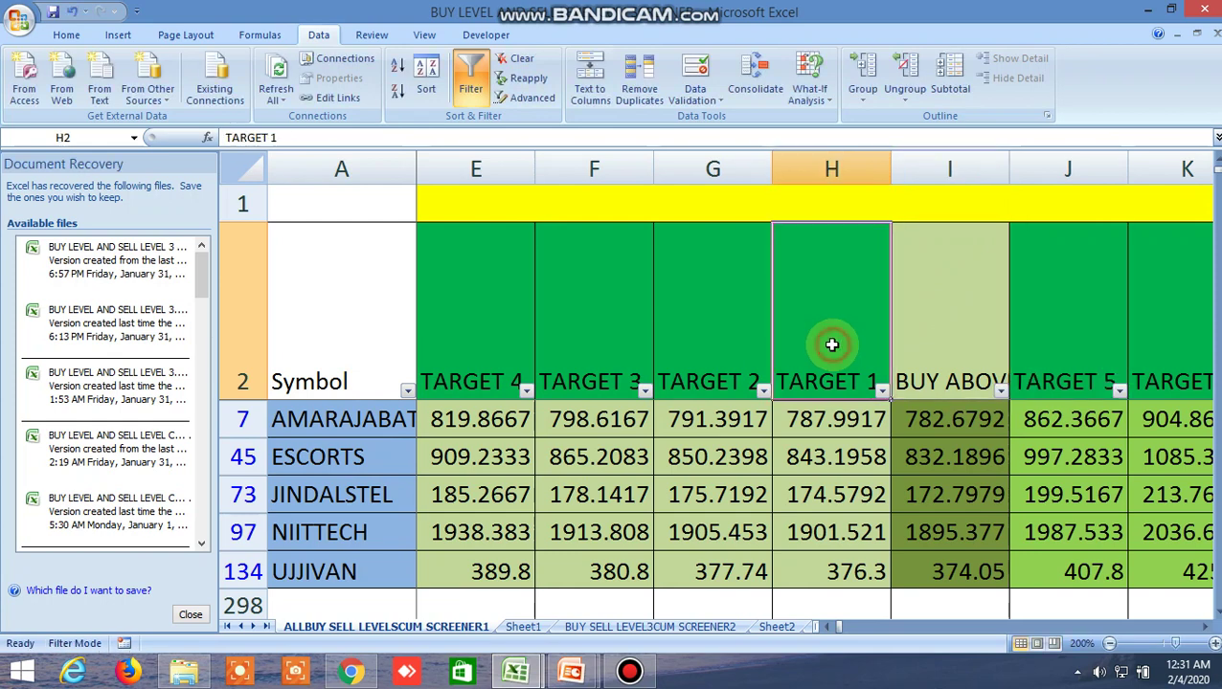
click(687, 347)
click(496, 350)
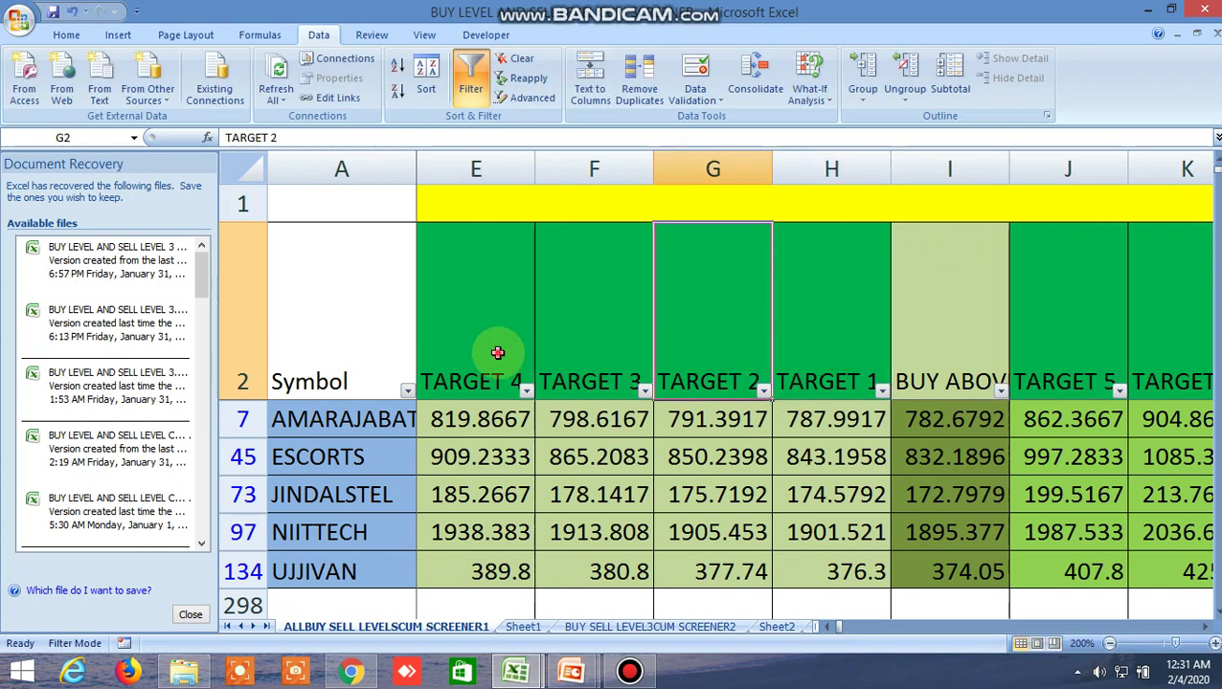
Examine the further buy targets, TARGET 5 to TARGET 8, in the BUY LEVEL AND SELL LEVELS 1 section
click(1047, 305)
click(1205, 627)
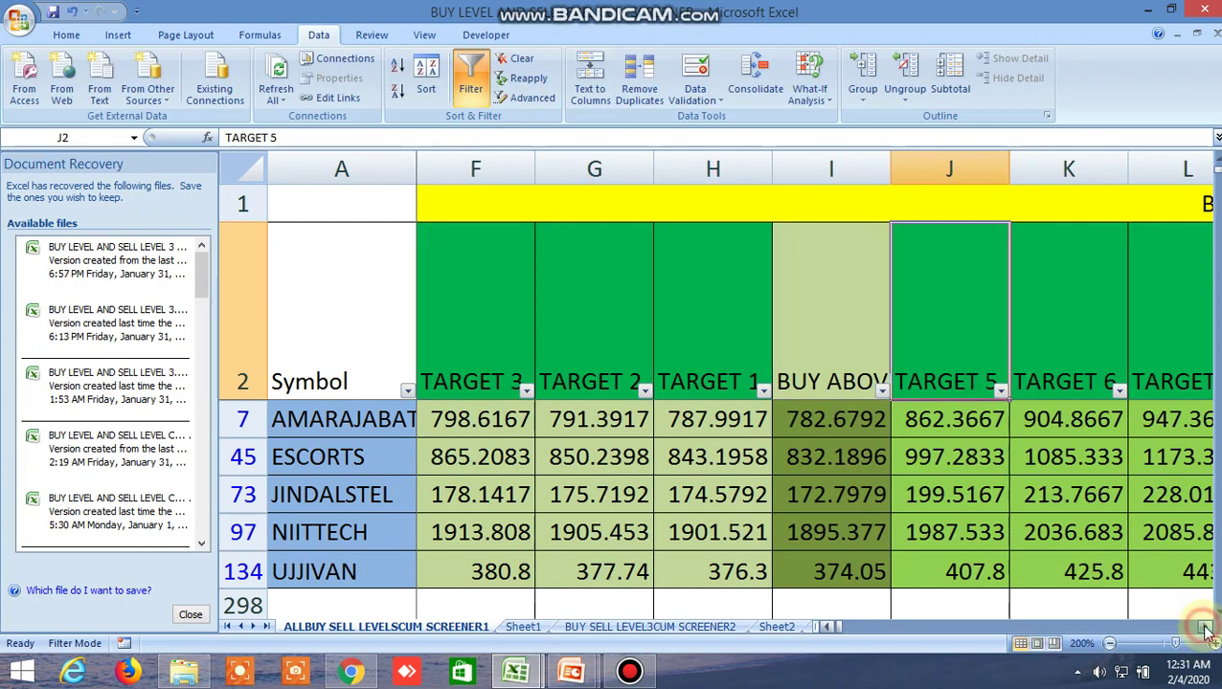
click(1205, 627)
click(1205, 627)
click(1205, 627)
click(1206, 627)
click(1205, 627)
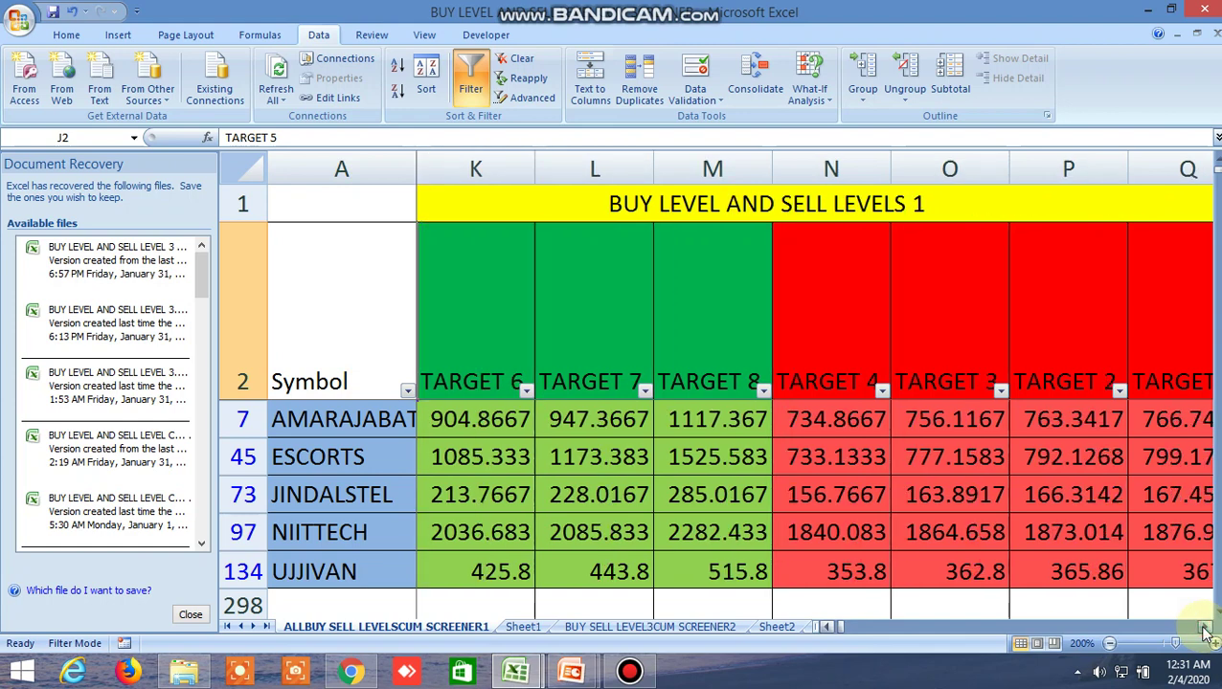
Review the Sell below heading and its TARGET 1 to TARGET 4 columns in the first levels section
click(1205, 627)
click(1205, 627)
click(1205, 627)
click(955, 348)
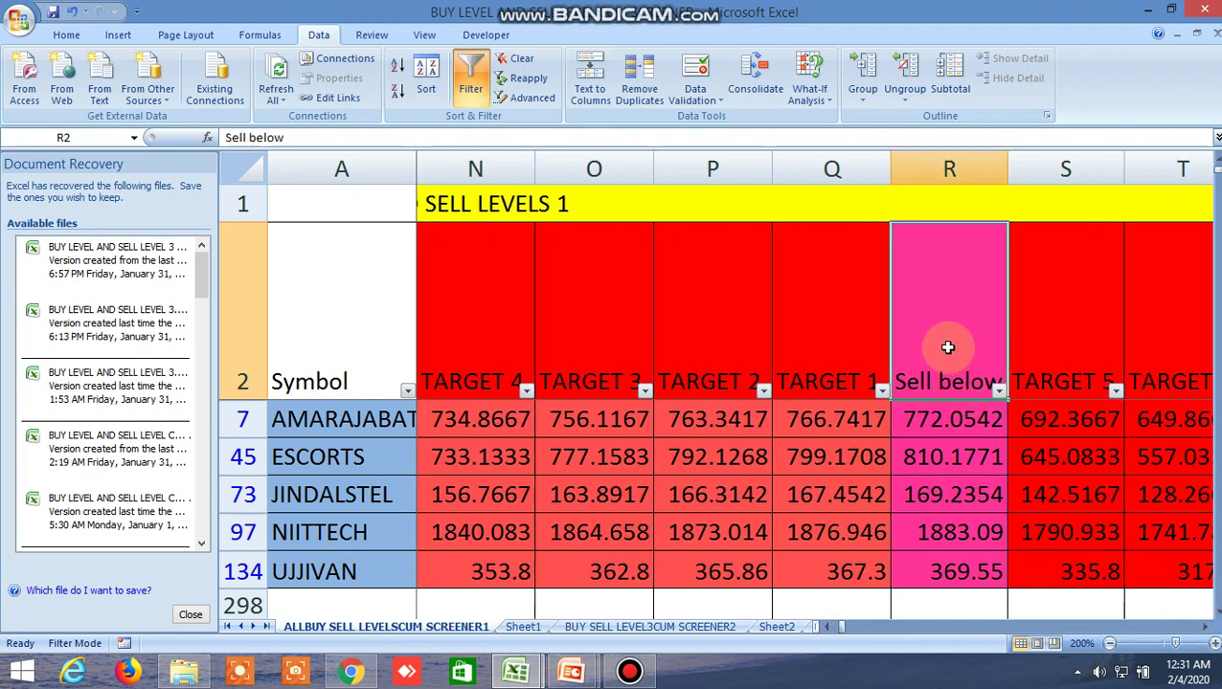
click(836, 333)
click(723, 343)
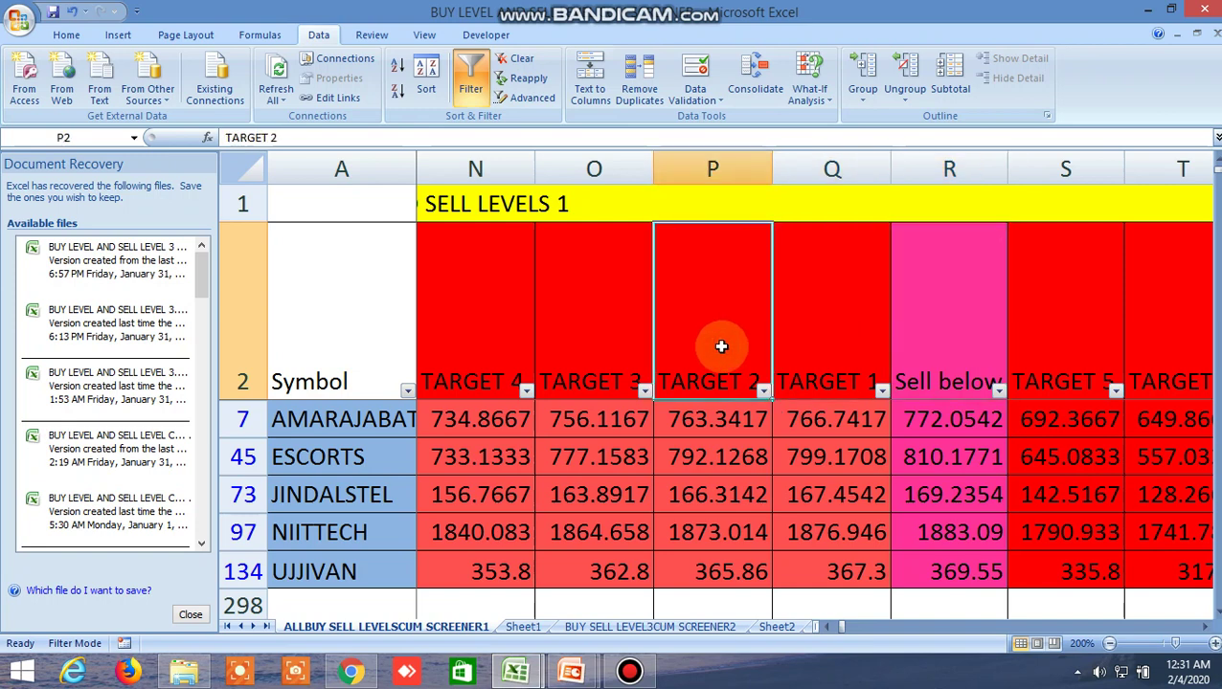
click(483, 375)
Examine the further sell targets, TARGET 5 to Target 8, beside the Sell below column
click(1051, 303)
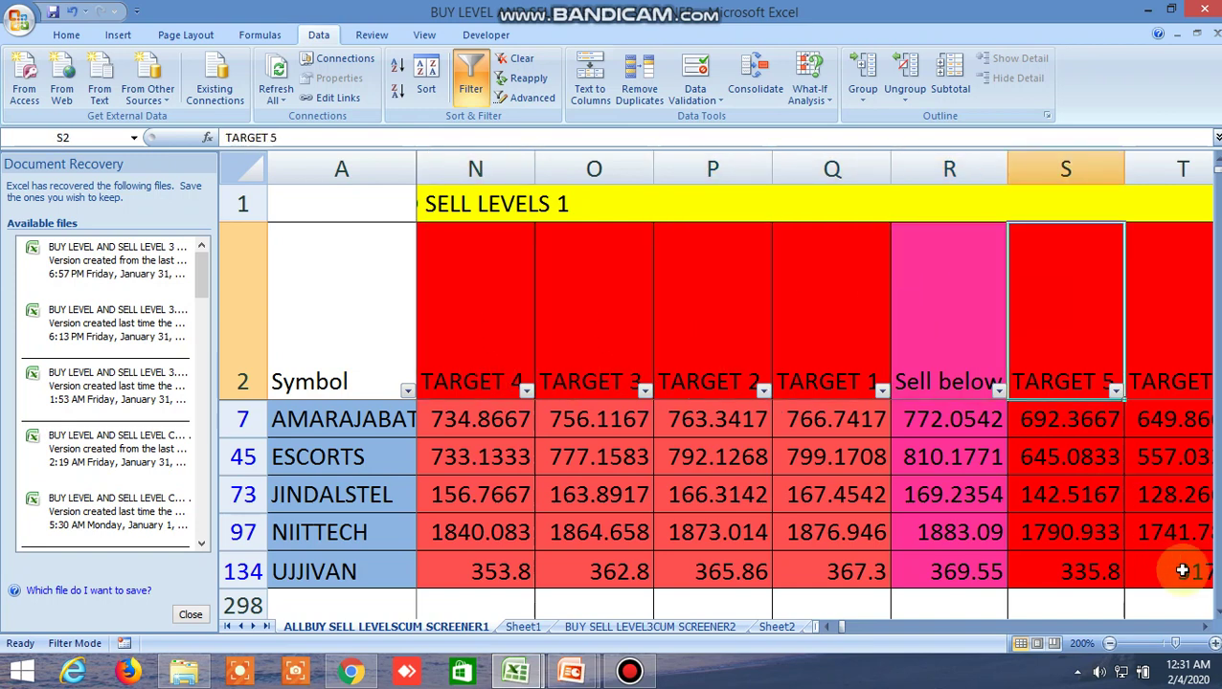
click(1205, 627)
click(1204, 627)
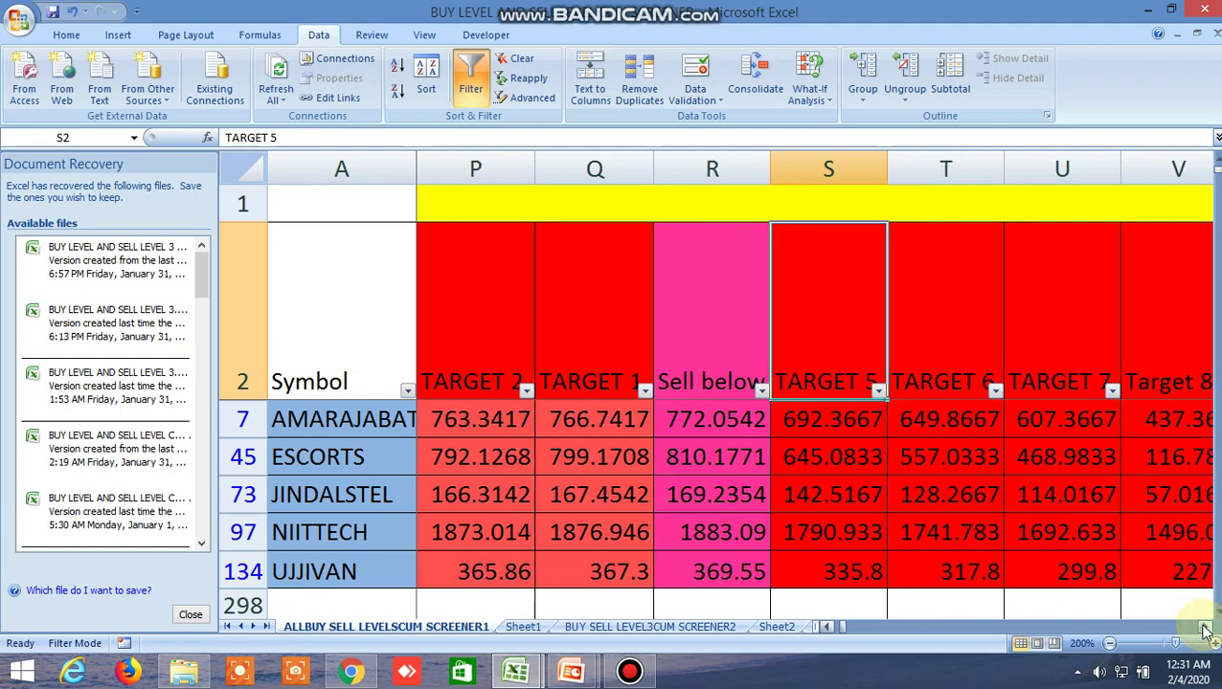
click(1205, 627)
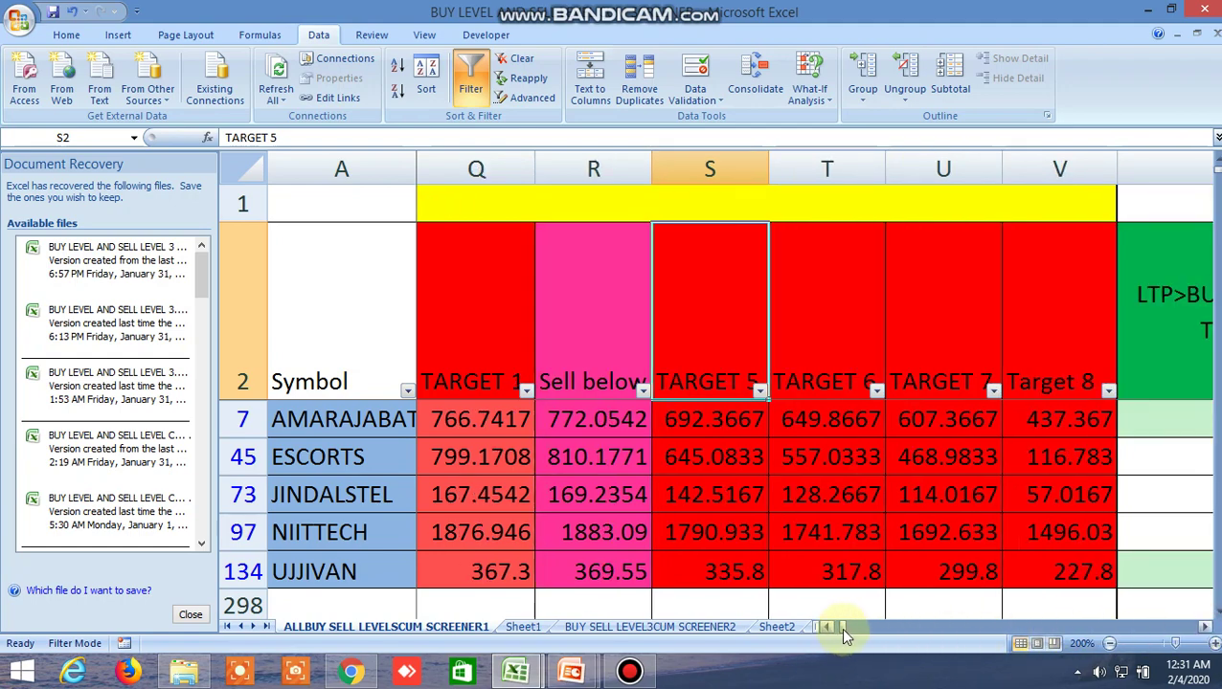
Examine the BUY LEVEL AND SELL LEVELS 2 section, including its BUY ABOVE, SELL BELOW and target columns, for the filtered stocks
drag(839, 627, 829, 628)
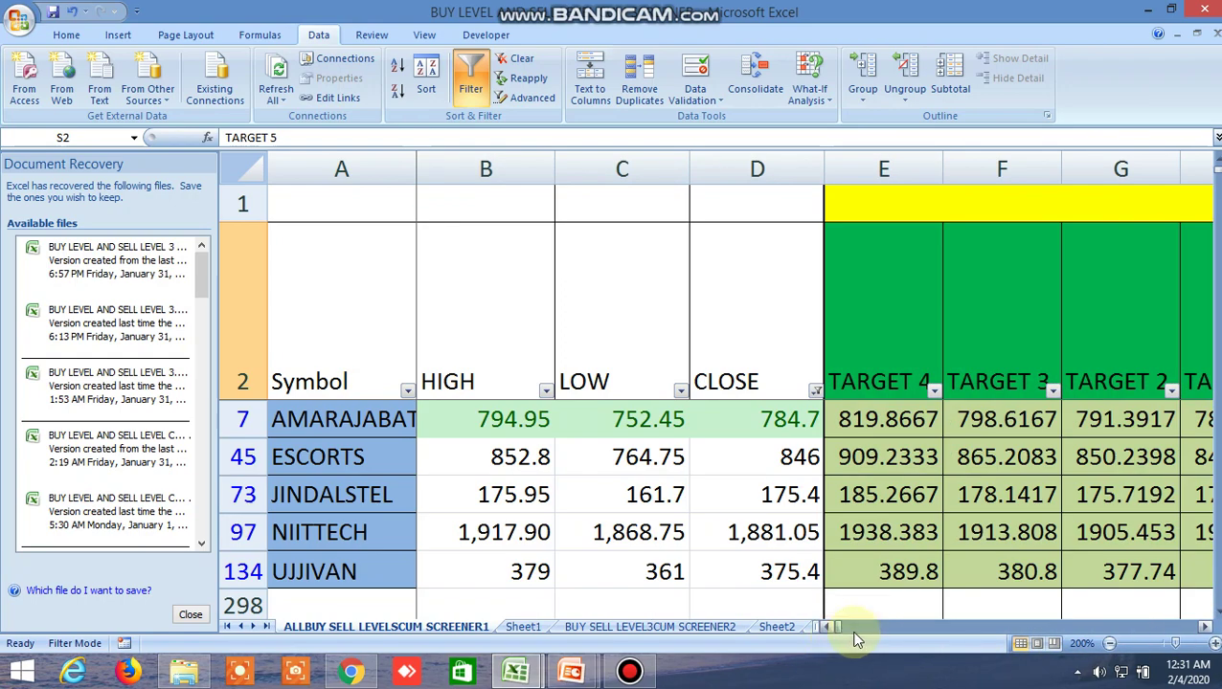
click(1205, 627)
click(1205, 627)
click(1205, 627)
click(1204, 627)
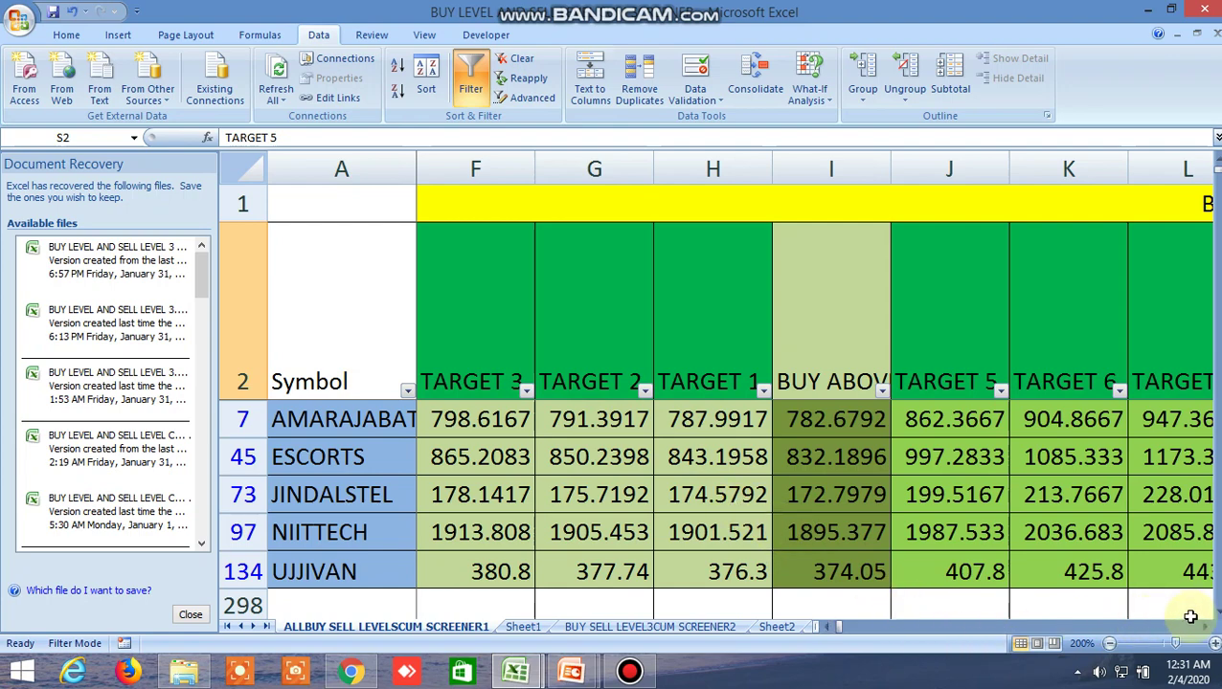
drag(1204, 627, 1208, 636)
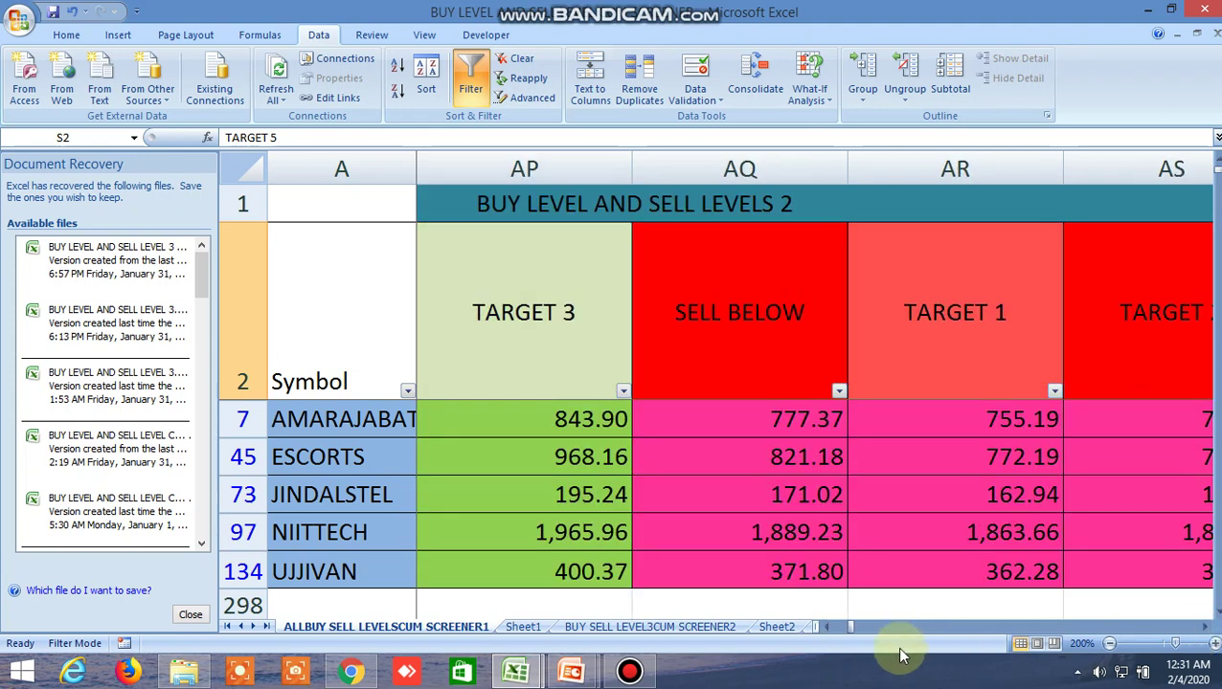
click(827, 626)
click(827, 626)
click(827, 626)
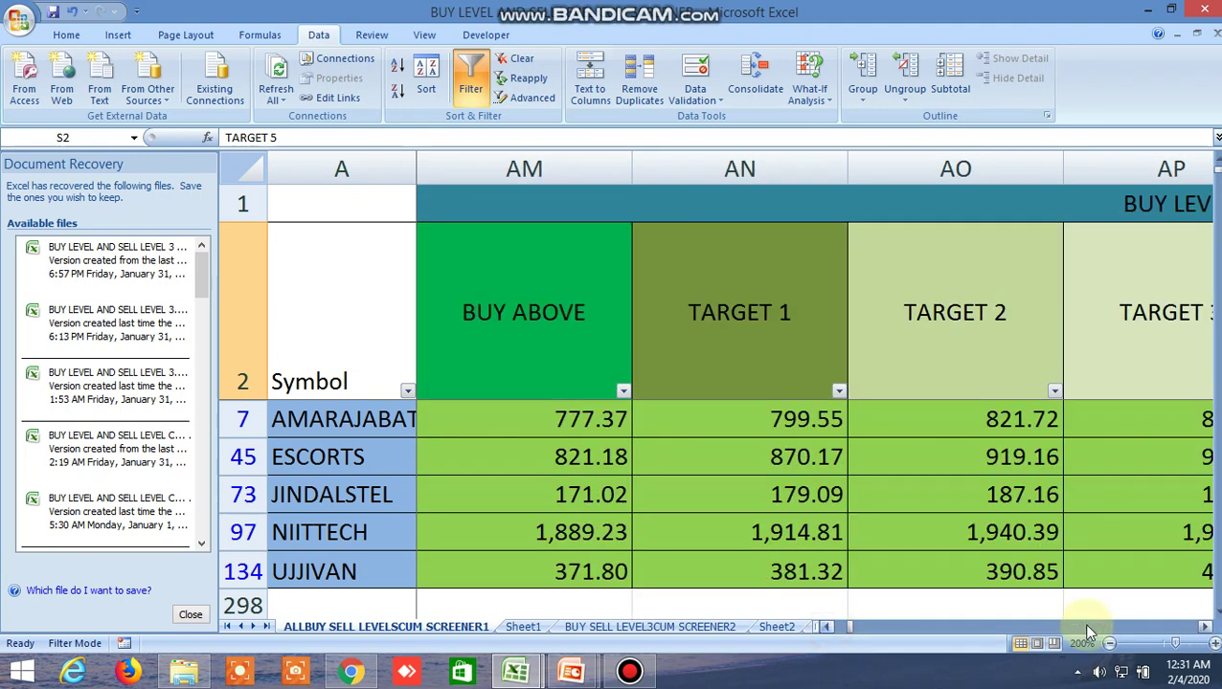
click(1208, 634)
click(1208, 634)
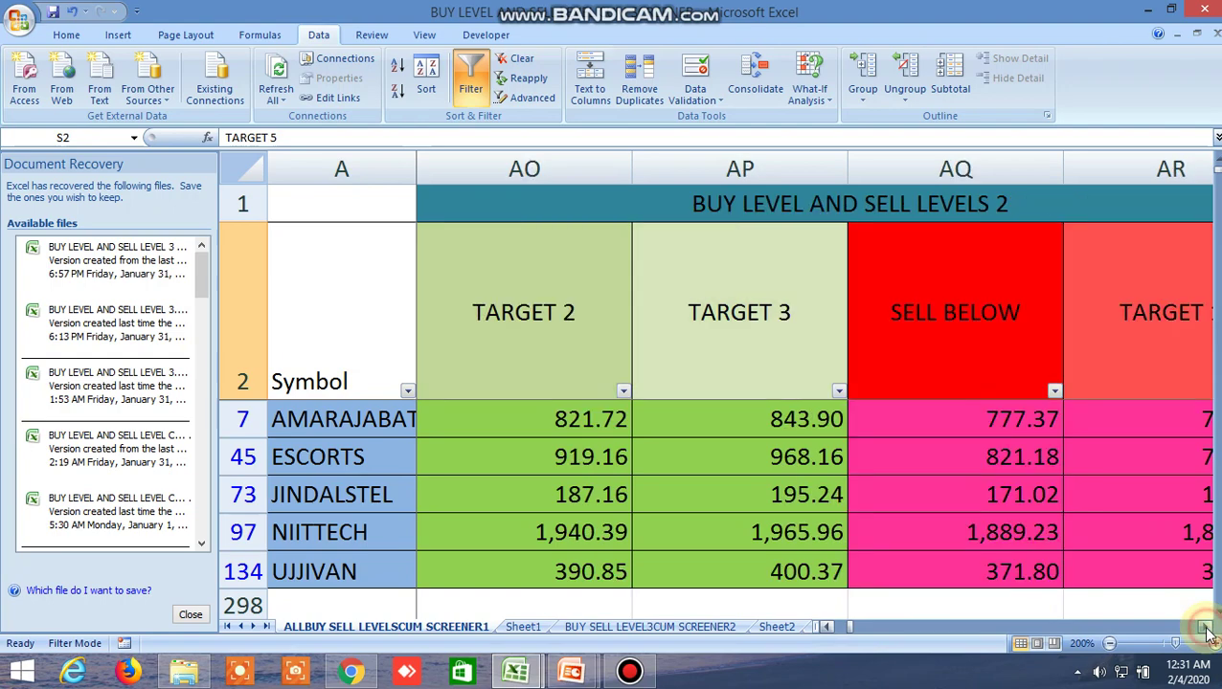
Examine the PIVOT POINT, BOLLINGERBAND, PRICE CHANNEL, LTP VS PC CHANNEL and TIRONE LEVEL sections for the filtered stocks
drag(1208, 634, 1208, 634)
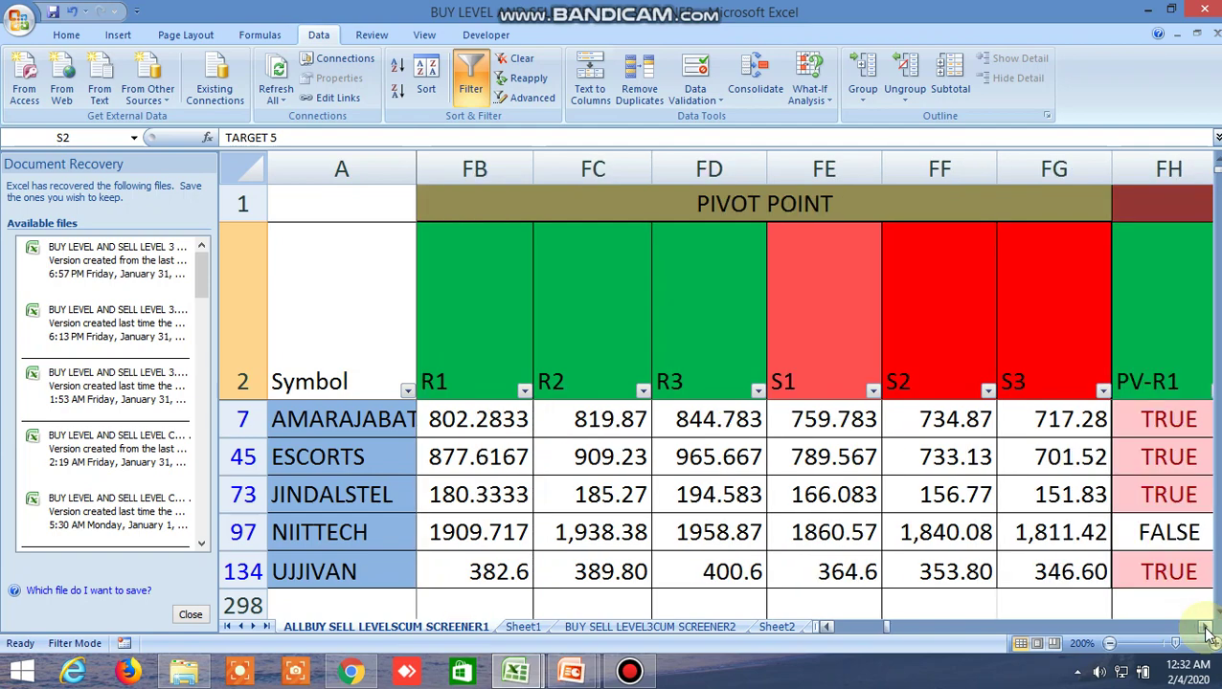
drag(1208, 633, 1208, 634)
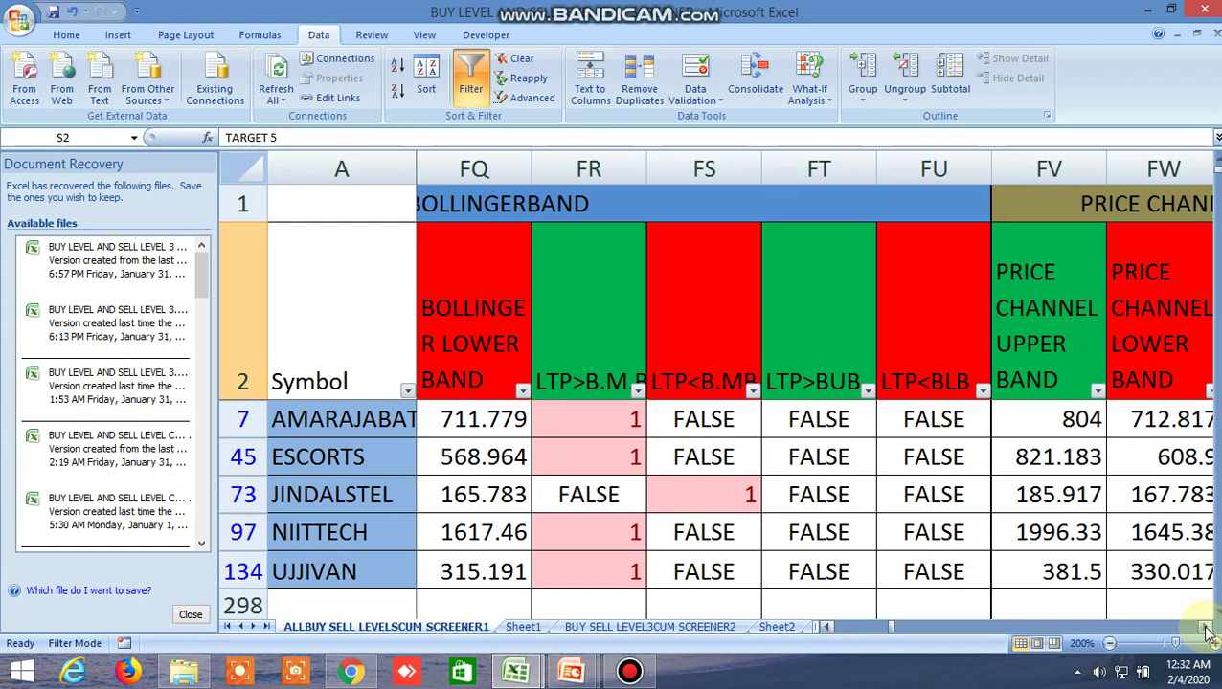
click(1208, 633)
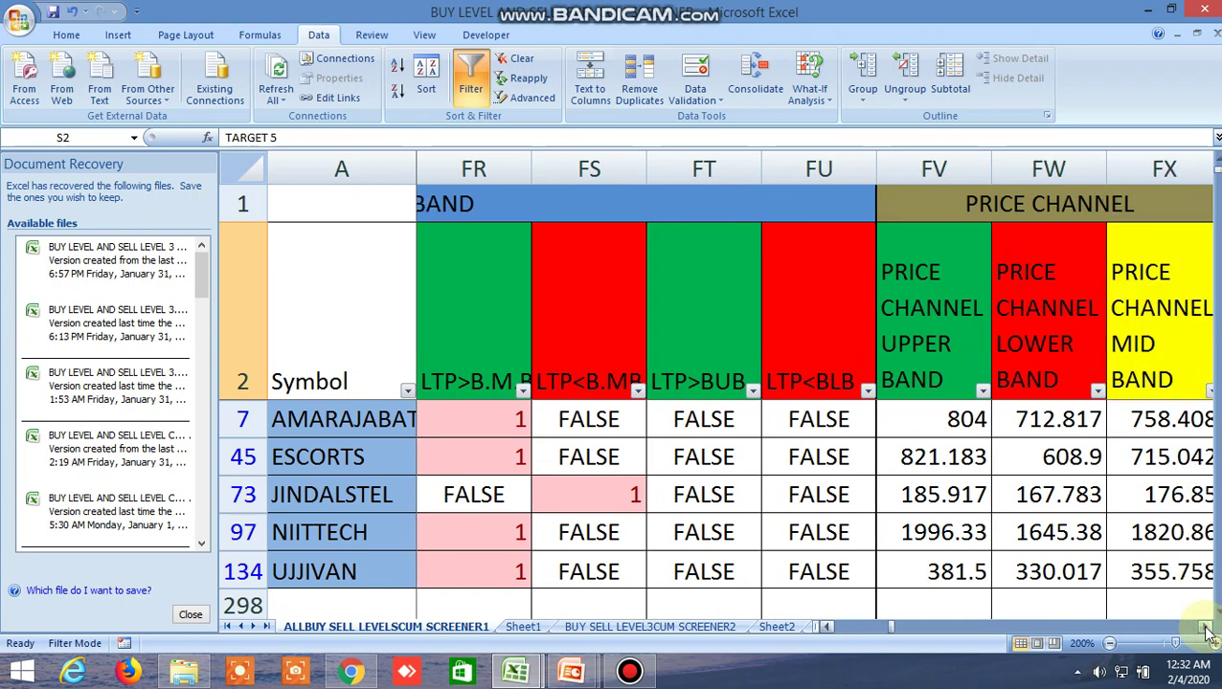
click(1208, 634)
click(1208, 634)
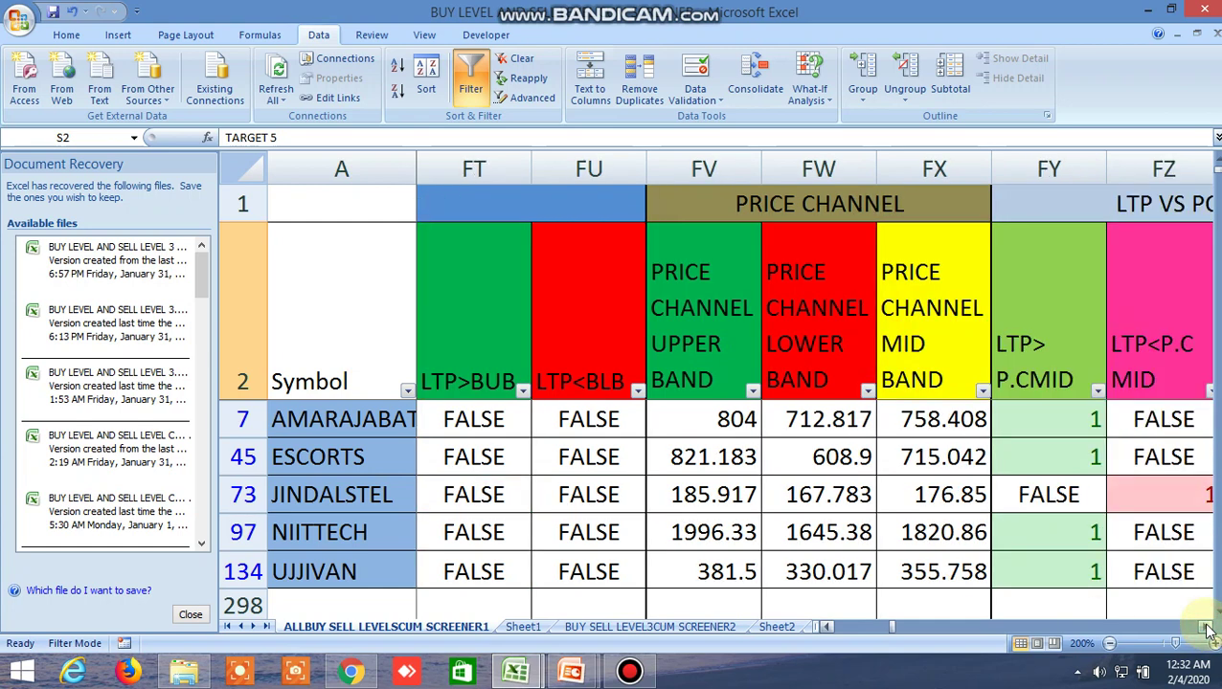
click(1208, 632)
click(1208, 631)
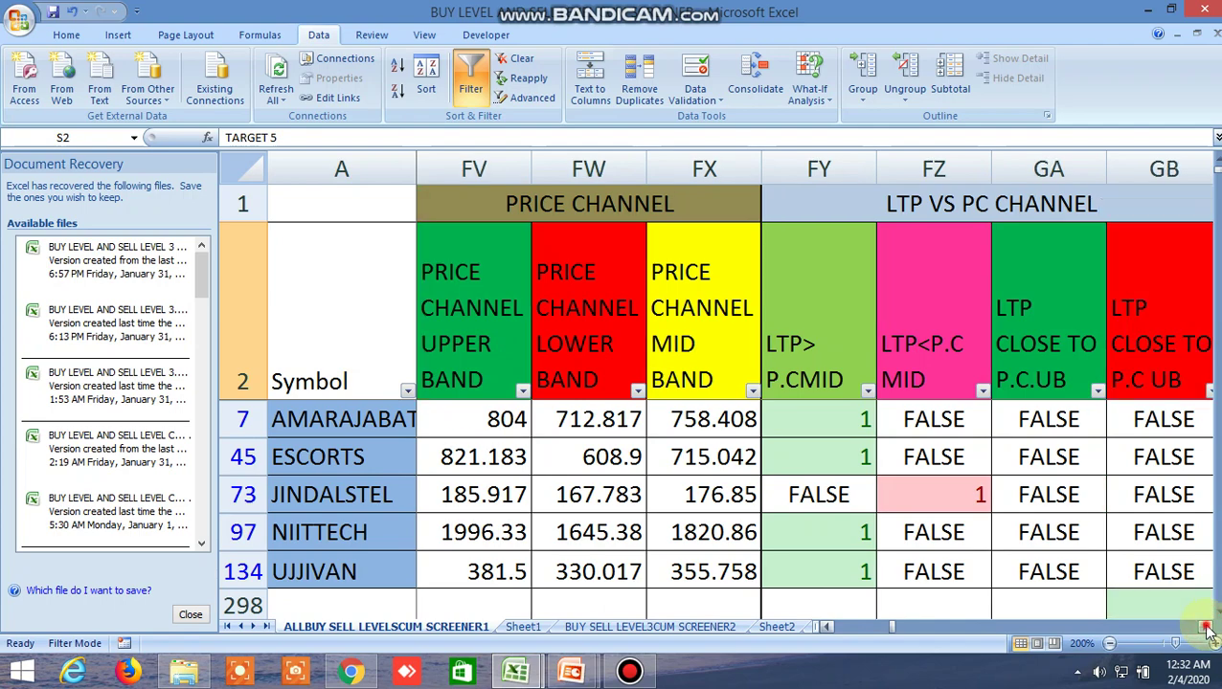
drag(1208, 631, 1208, 632)
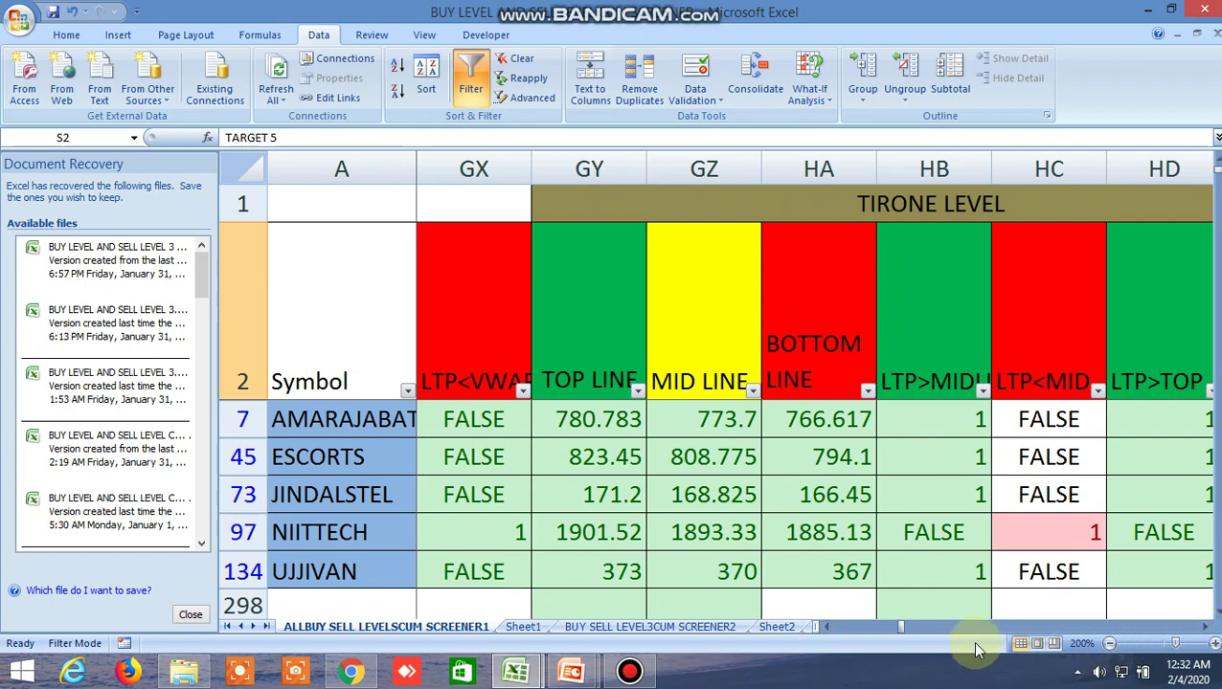
Turn off the filter on the header row to list all stock symbols again
drag(898, 628, 825, 630)
click(470, 77)
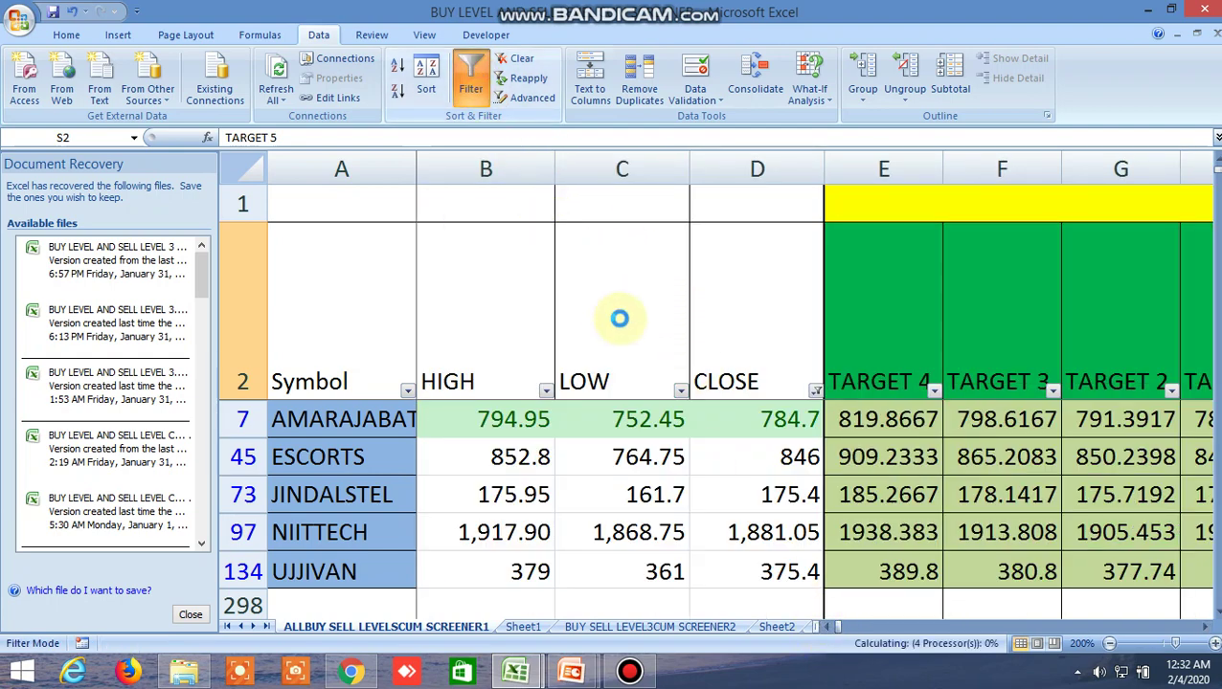
scroll(734, 496, down, 4)
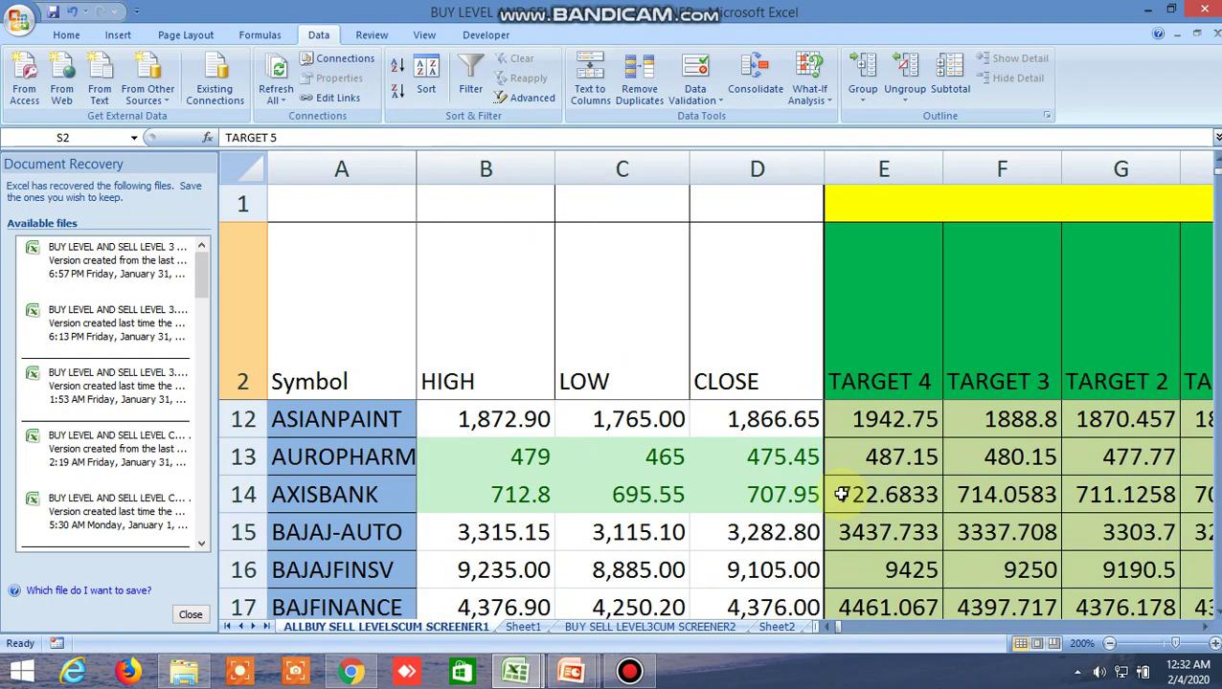
scroll(873, 494, up, 2)
Examine the NIFTY & BANKNIFTY rows across all level and indicator columns up to the linear regression values
drag(1216, 172, 1216, 197)
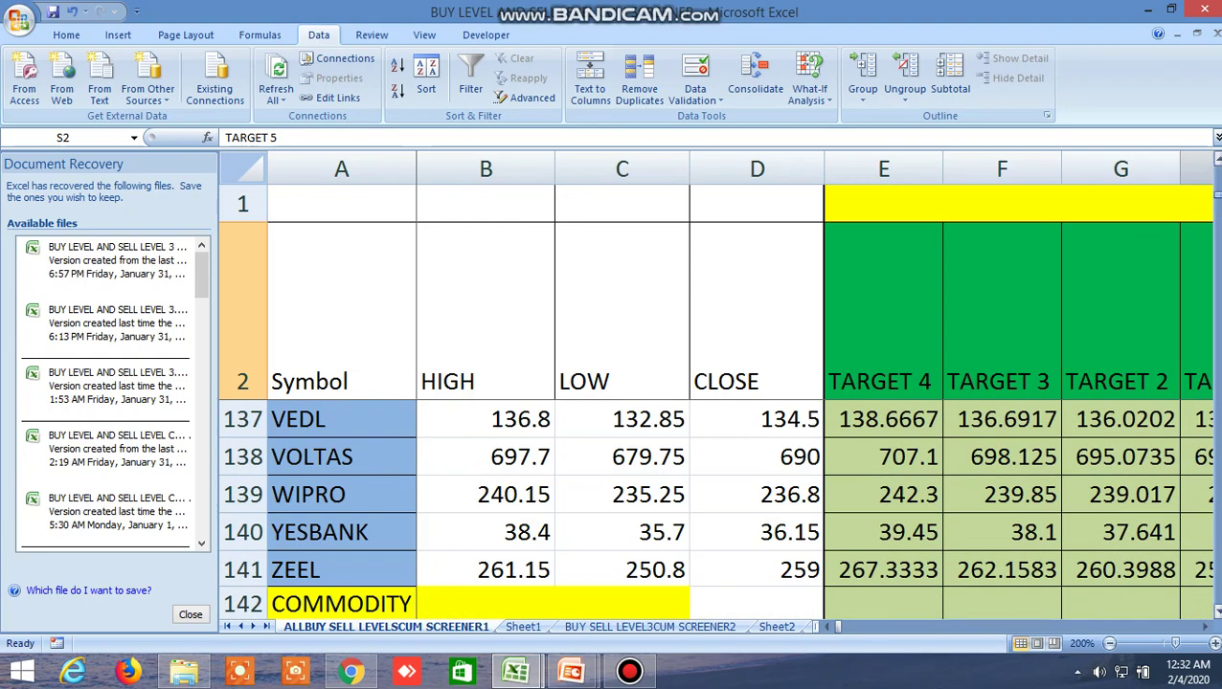
drag(1216, 611, 1213, 609)
click(1214, 610)
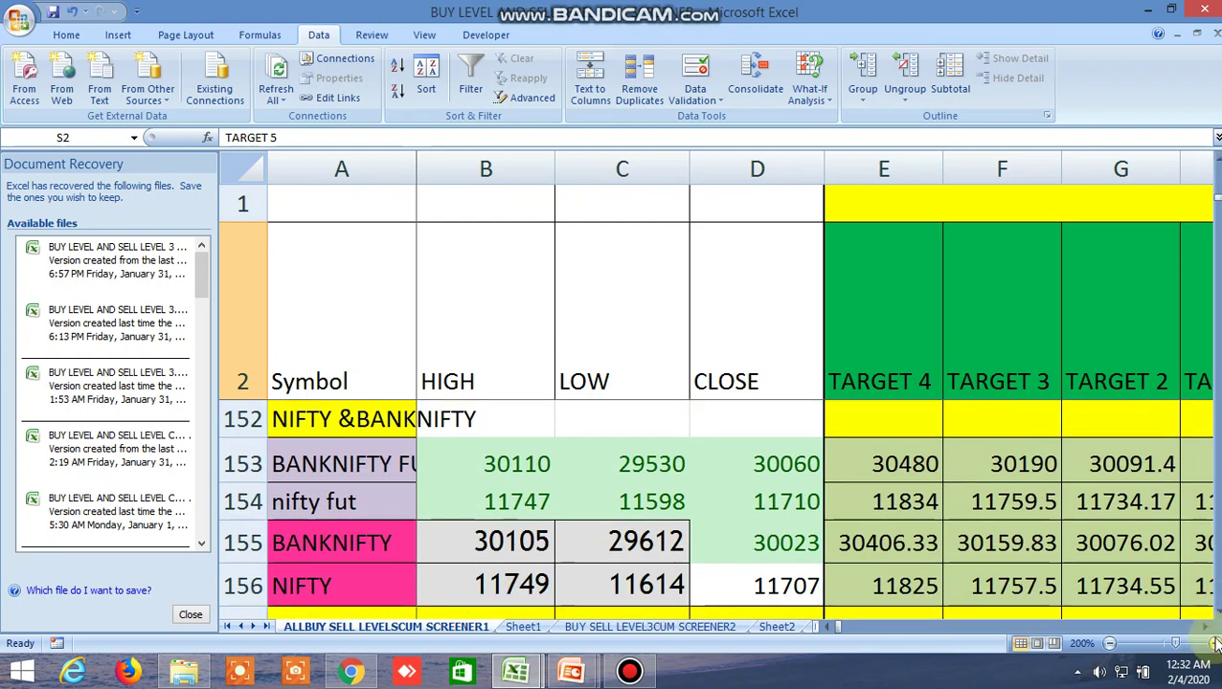
drag(1207, 629, 1208, 630)
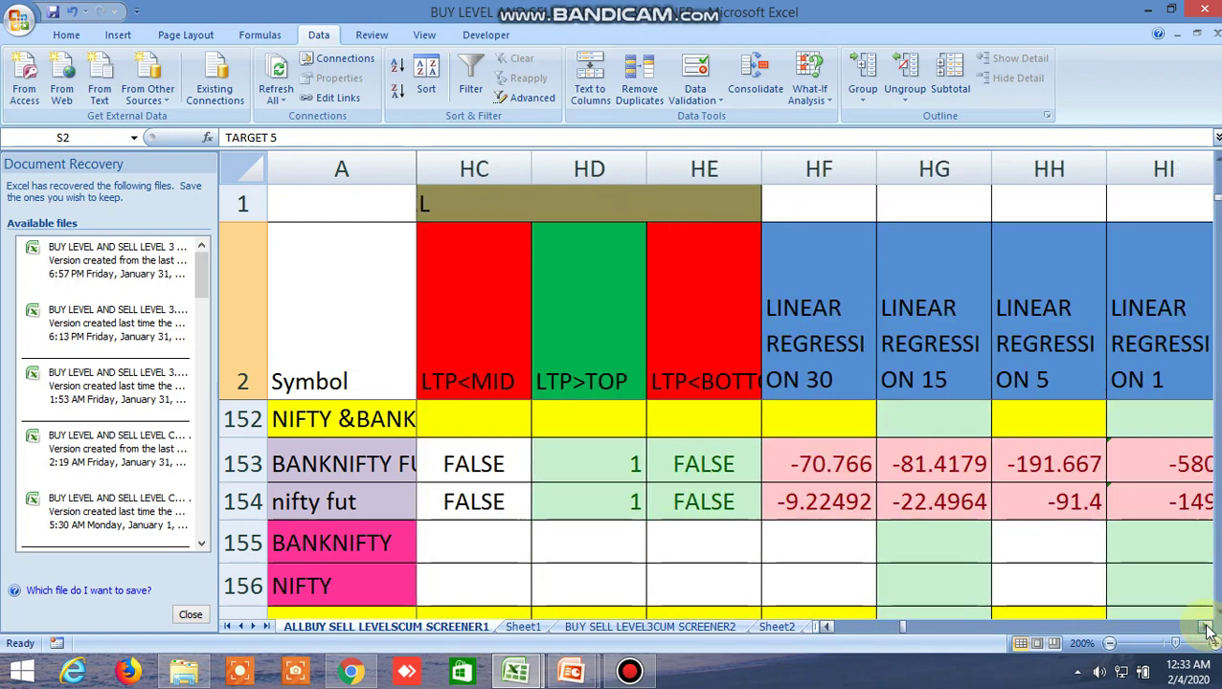
Examine the COMMODITY rows from CRUDEOIL to ALUMINI across the level and indicator columns up to TREND 1
drag(905, 631, 810, 632)
scroll(756, 565, up, 1)
scroll(757, 565, up, 2)
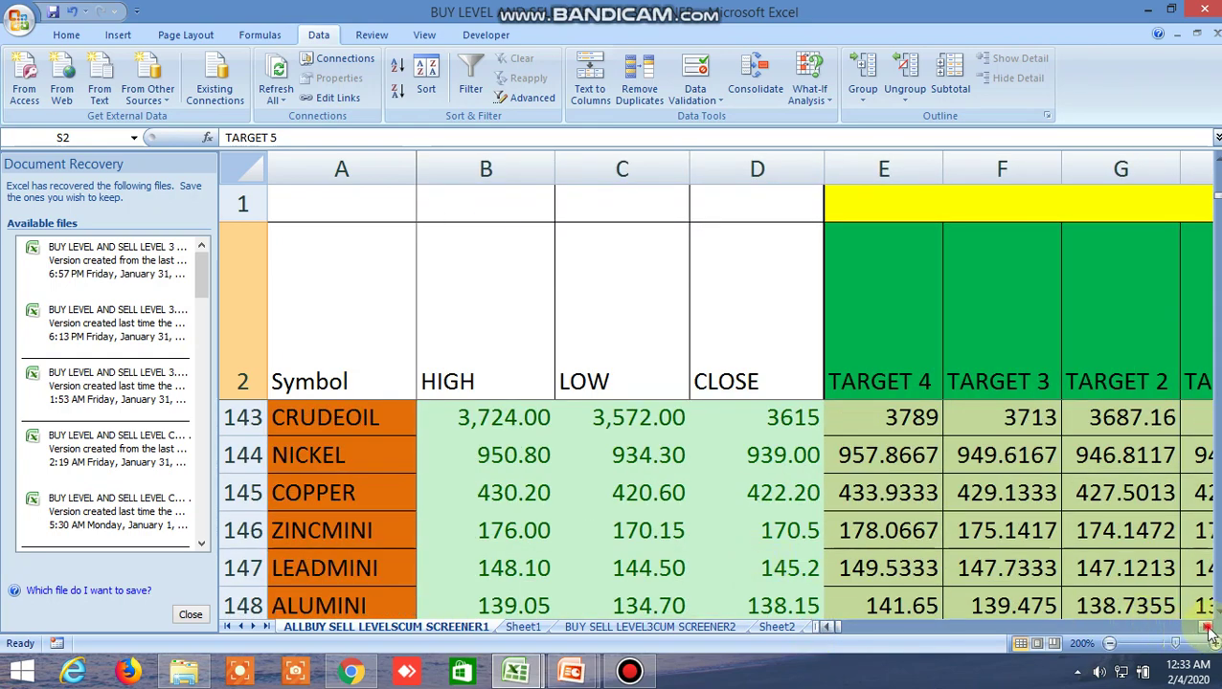
drag(1209, 630, 1208, 632)
drag(1209, 633, 1208, 634)
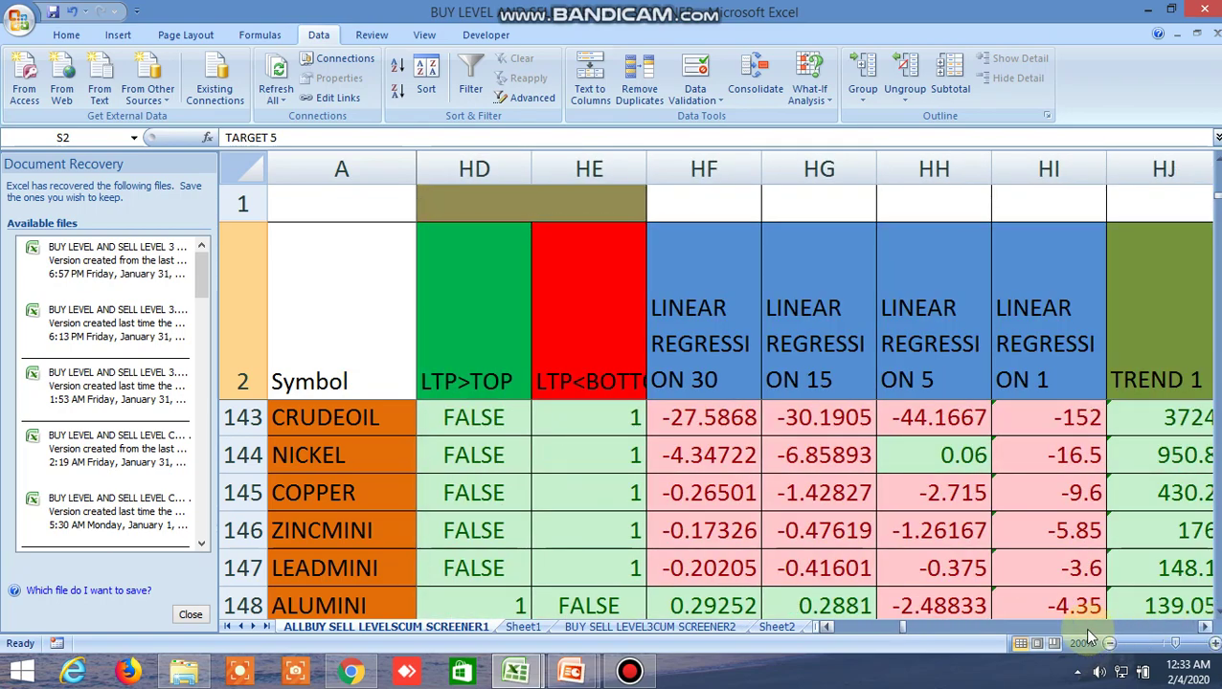
drag(900, 634, 829, 634)
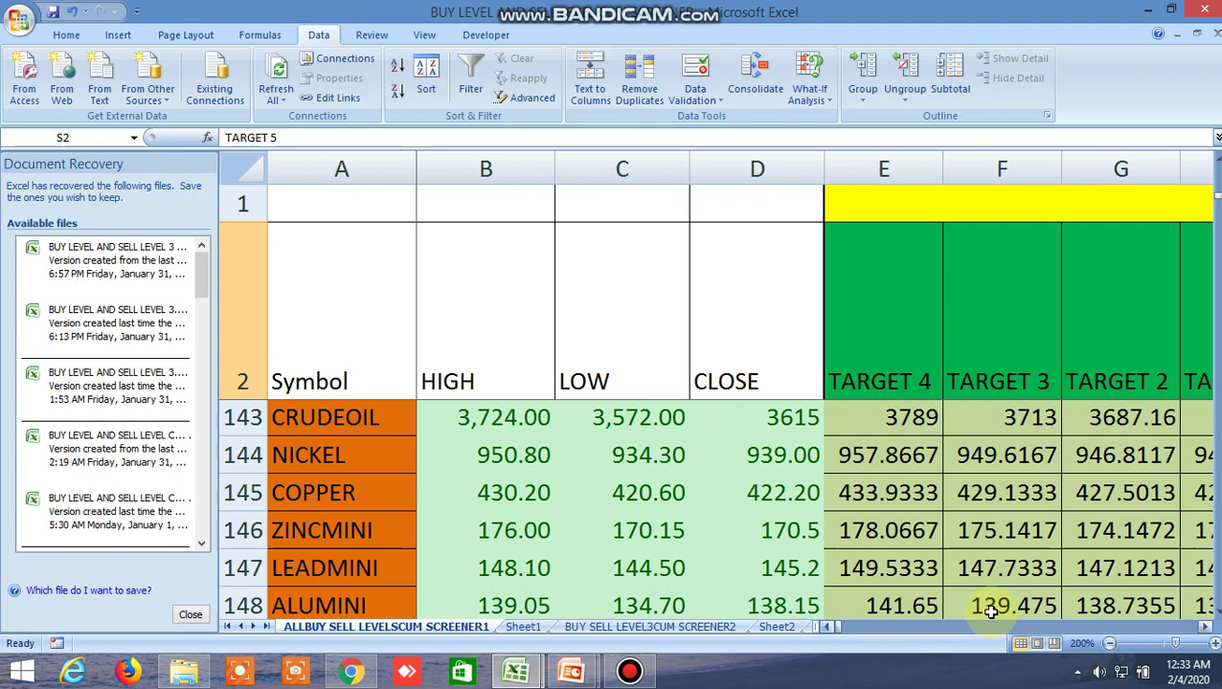
Examine the COMMODITY rows from ZINCMINI to NATURAL GAS across the columns up to the Ichimoku cloud section
click(1216, 611)
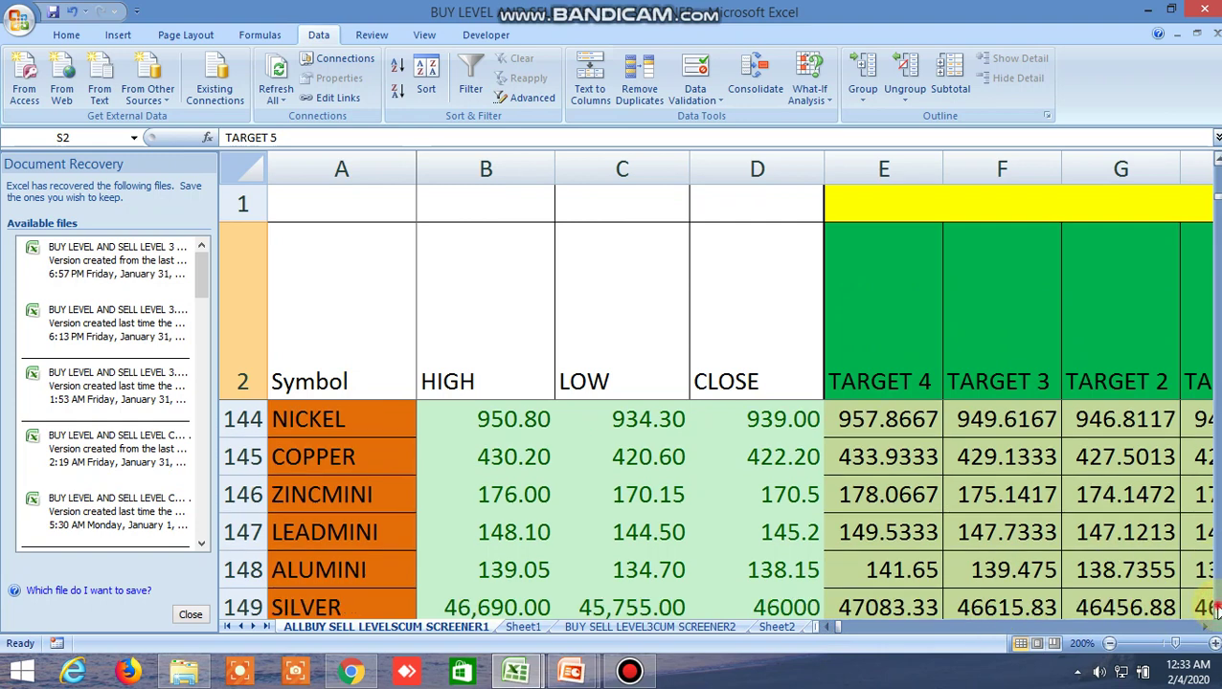
click(1216, 611)
click(1216, 610)
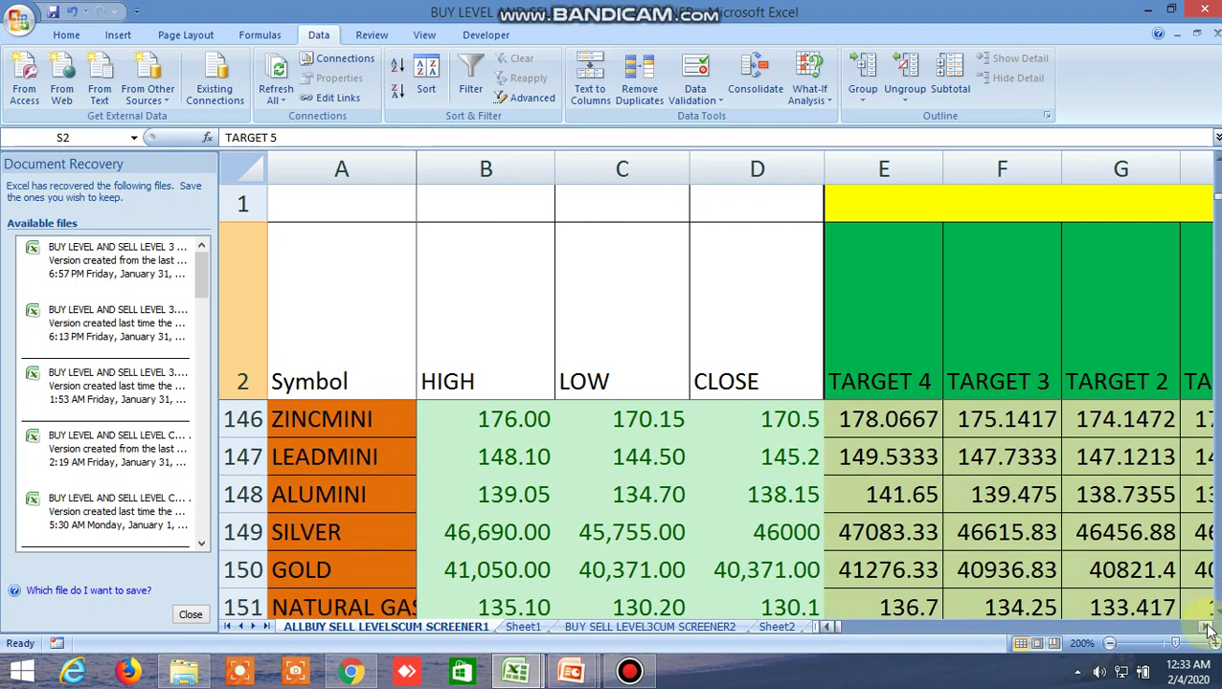
drag(1208, 630, 1209, 633)
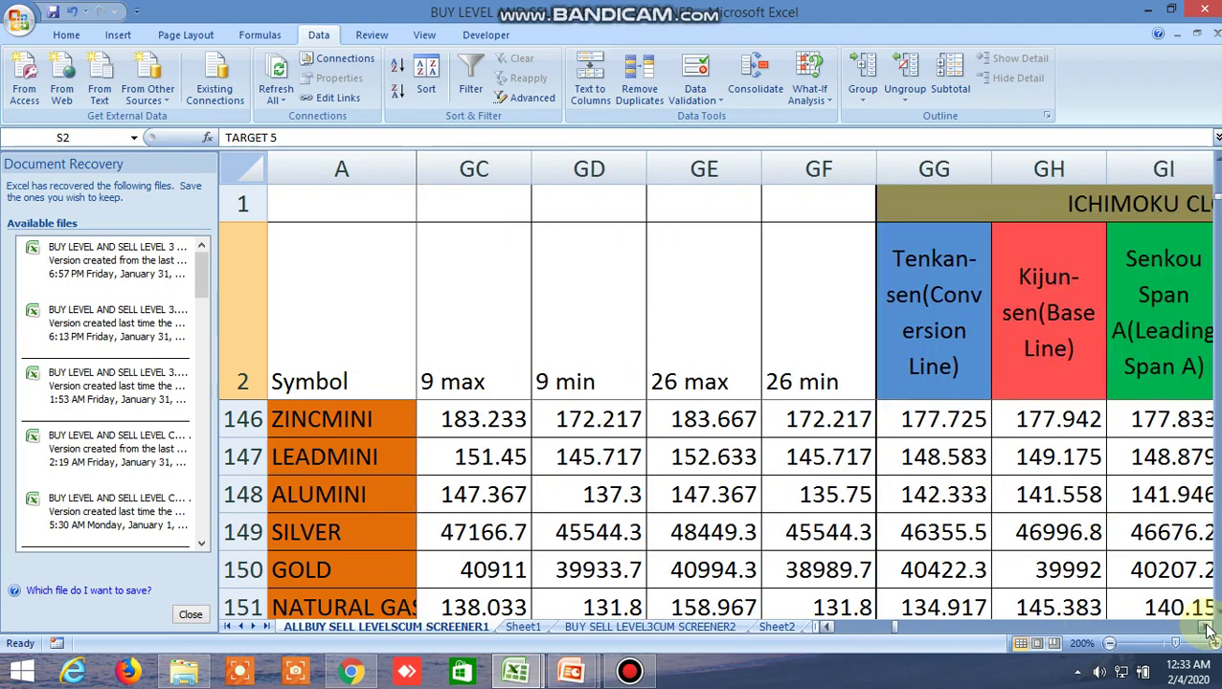
drag(894, 632, 249, 632)
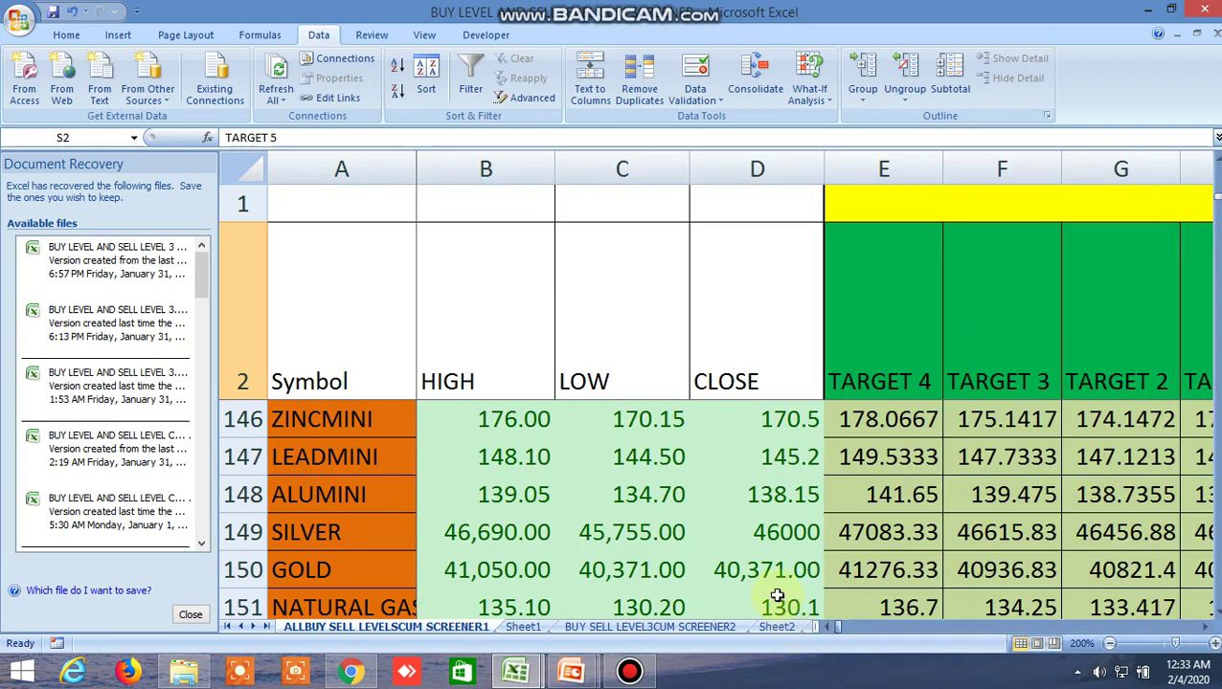
Examine the FUTURES rows down to BATAINDIA across the columns up to the LTP versus buy level and target checks
scroll(714, 521, down, 2)
scroll(714, 520, down, 1)
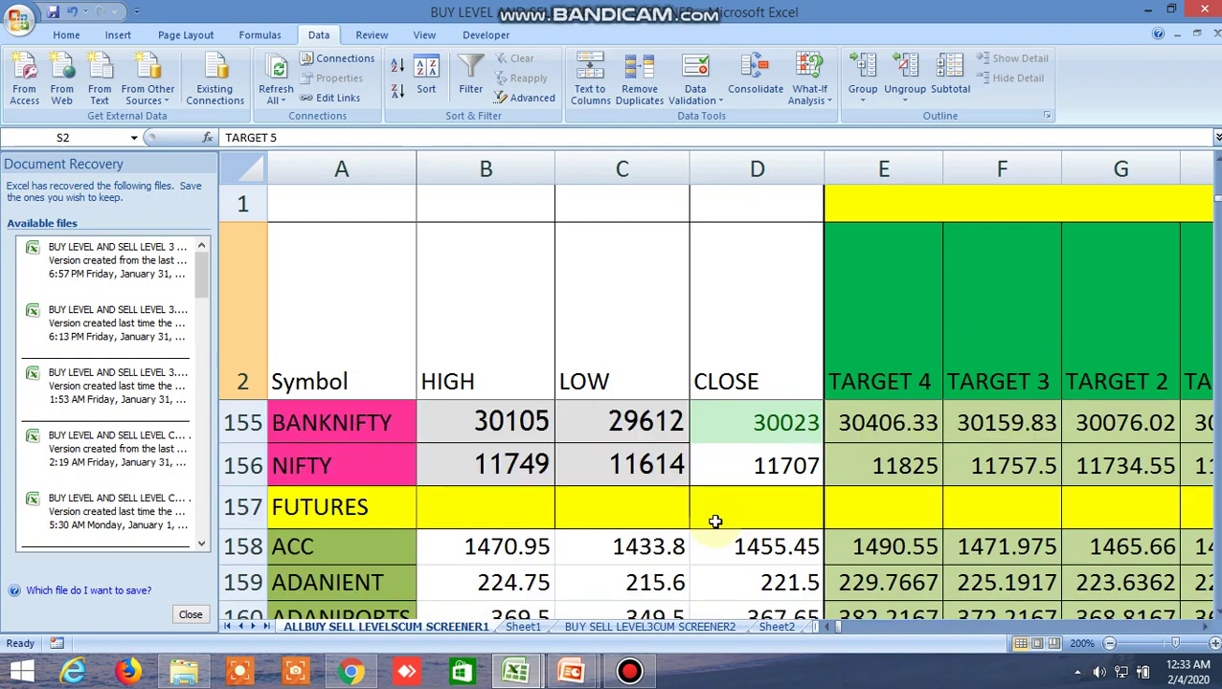
scroll(718, 522, down, 3)
scroll(724, 534, down, 2)
click(724, 534)
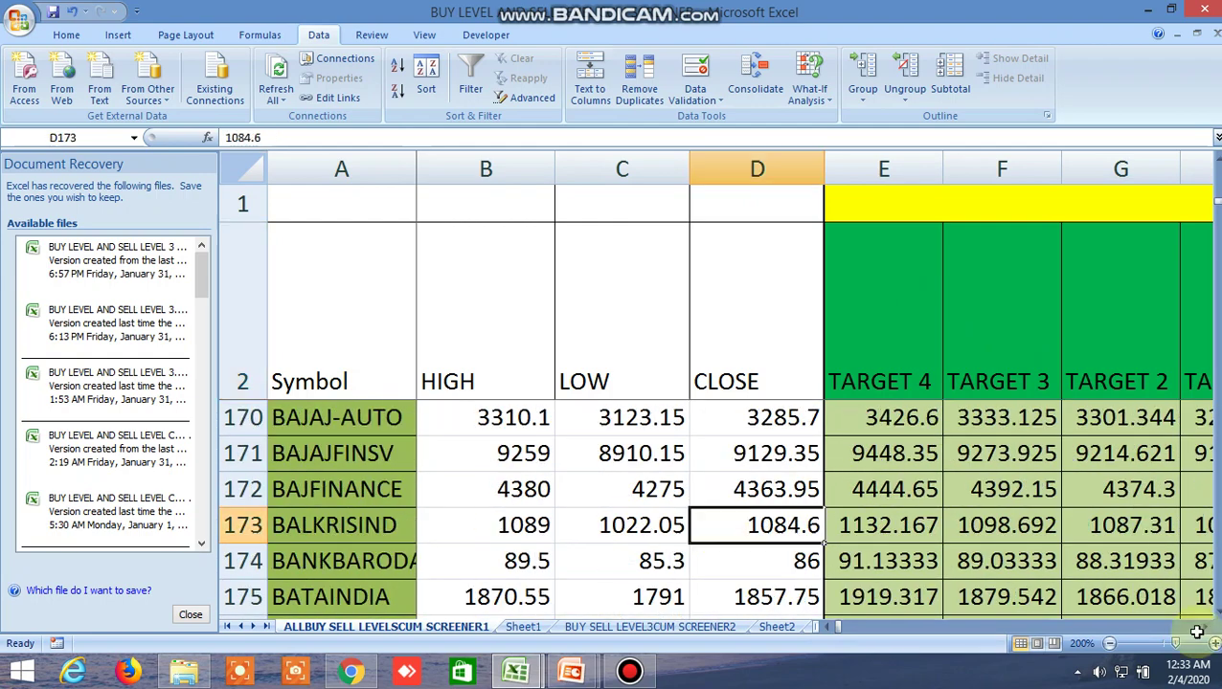
key(shift+F10)
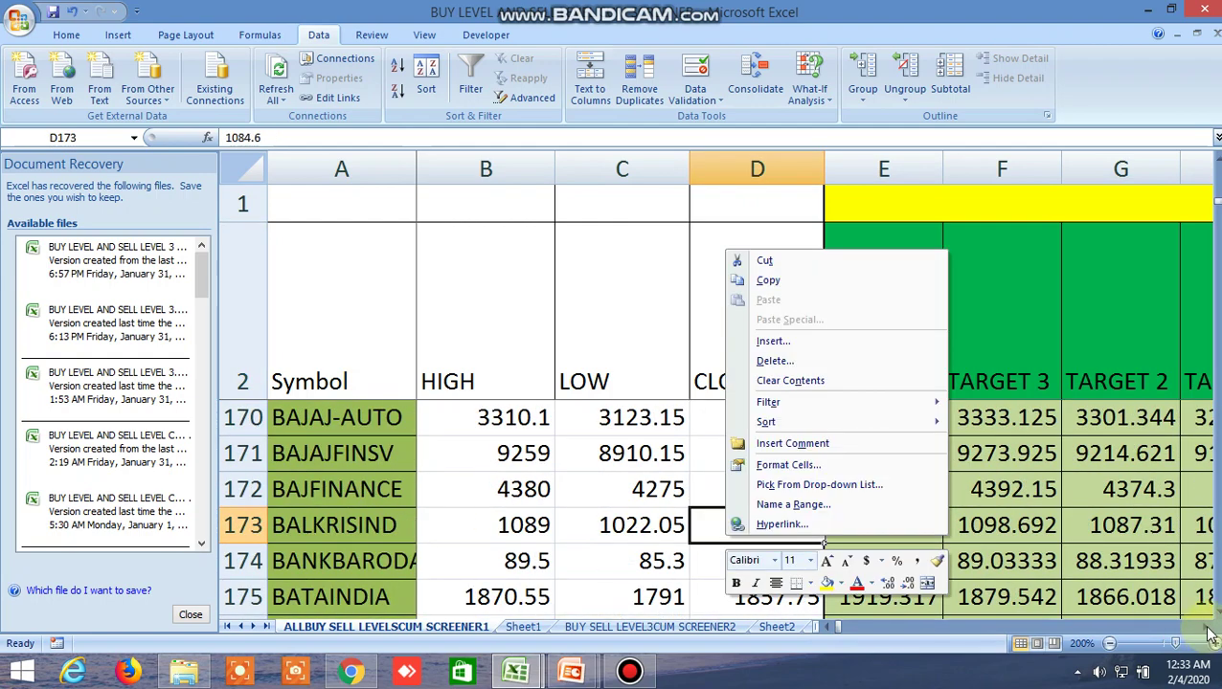
click(1206, 628)
drag(1206, 628, 1206, 628)
right_click(917, 672)
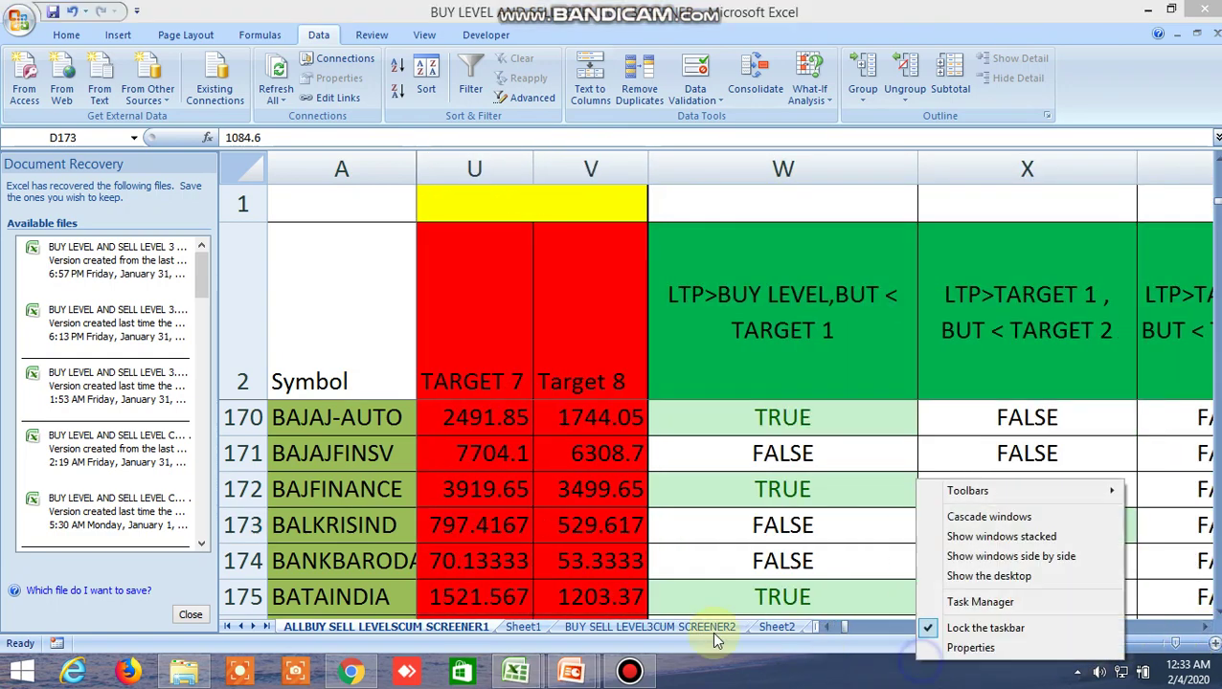
On the BUY SELL LEVEL3CUM SCREENER2 sheet, inspect the 100 MA check in FT9 and the HIGH in FN9 for the AMBUJACEM row
click(699, 627)
click(695, 628)
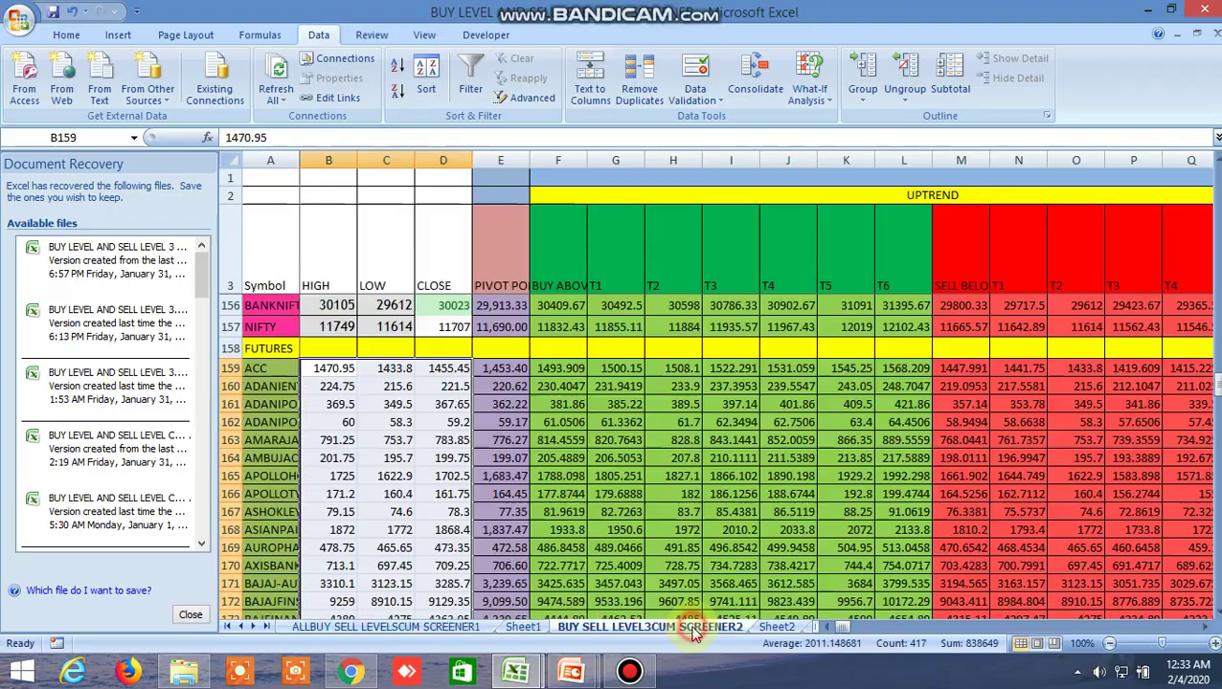
drag(1217, 397, 1212, 169)
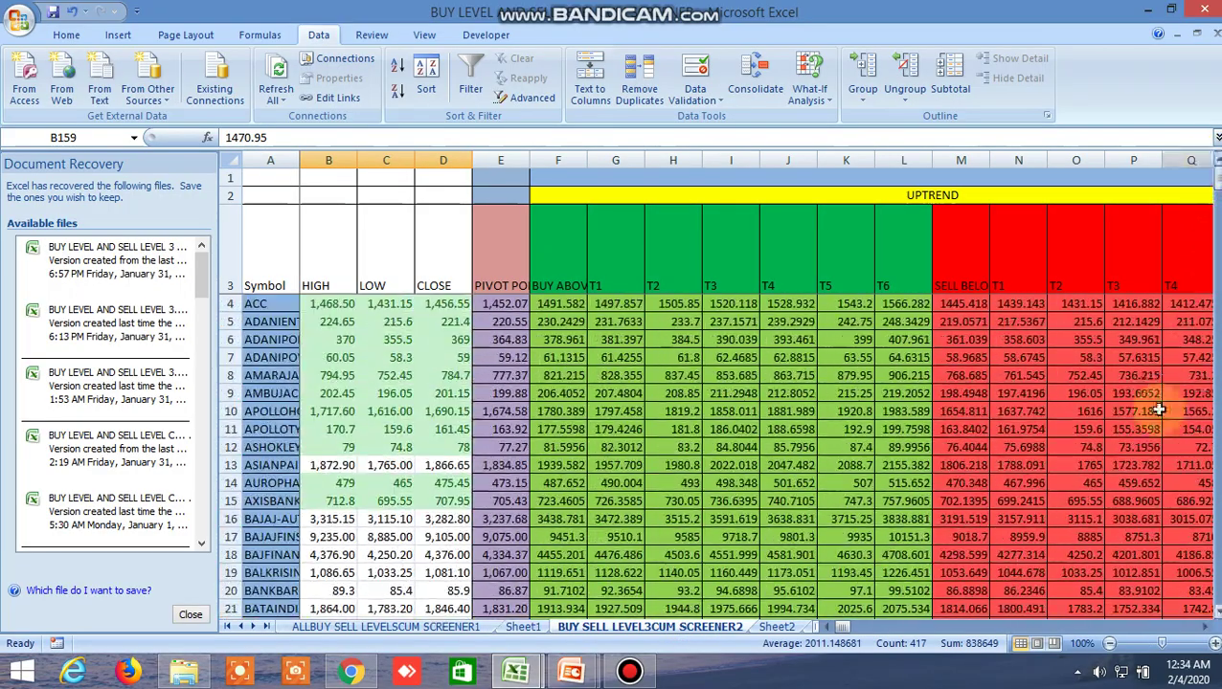
drag(845, 633, 1015, 635)
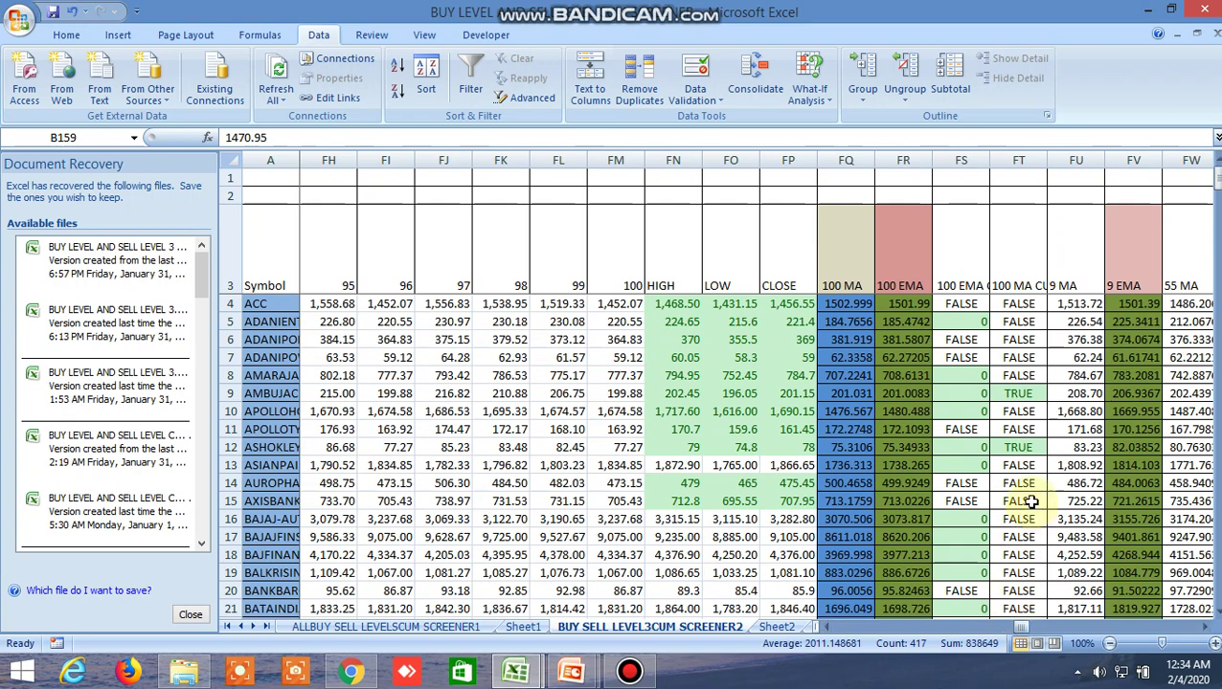
click(1013, 395)
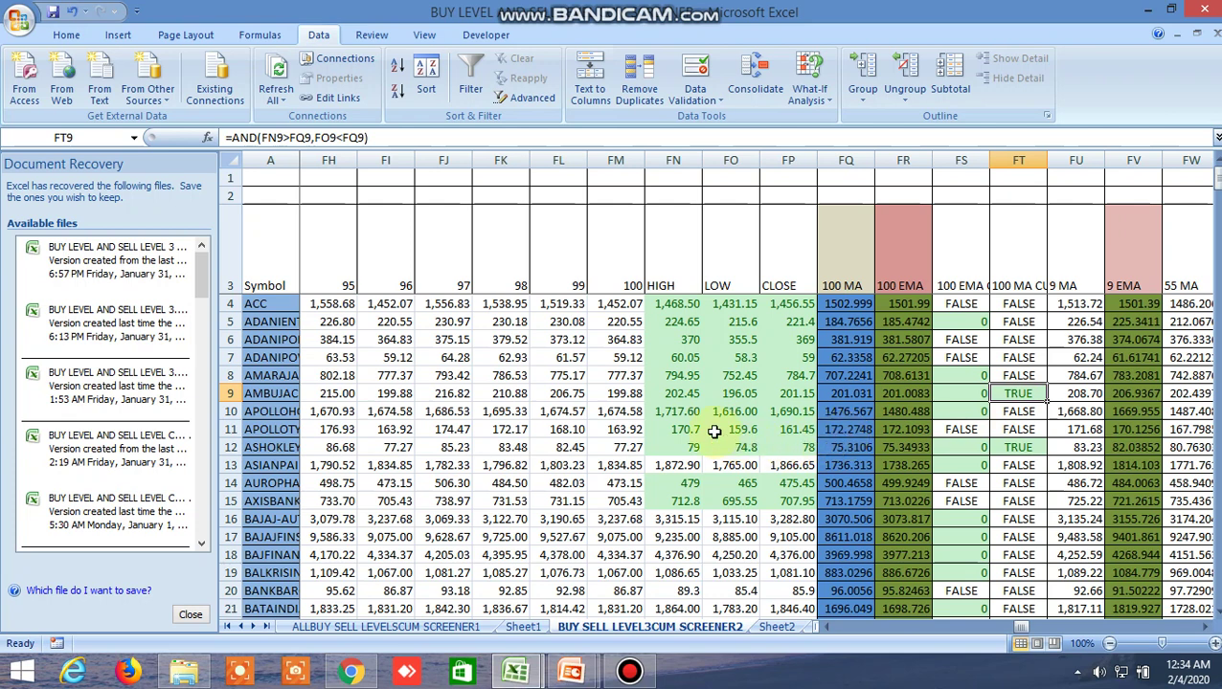
click(679, 395)
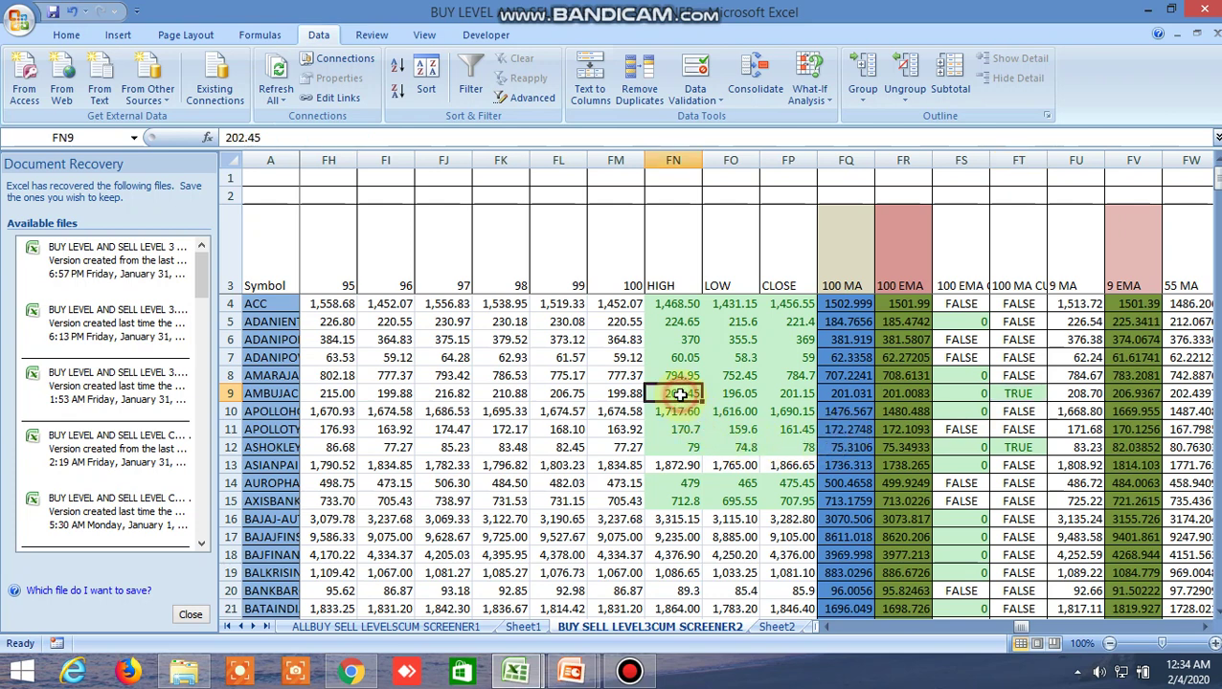
Switch to the Kite chart in Chrome and load AMBUJACEM (NSE) to examine its price against the 100-period moving average
click(351, 672)
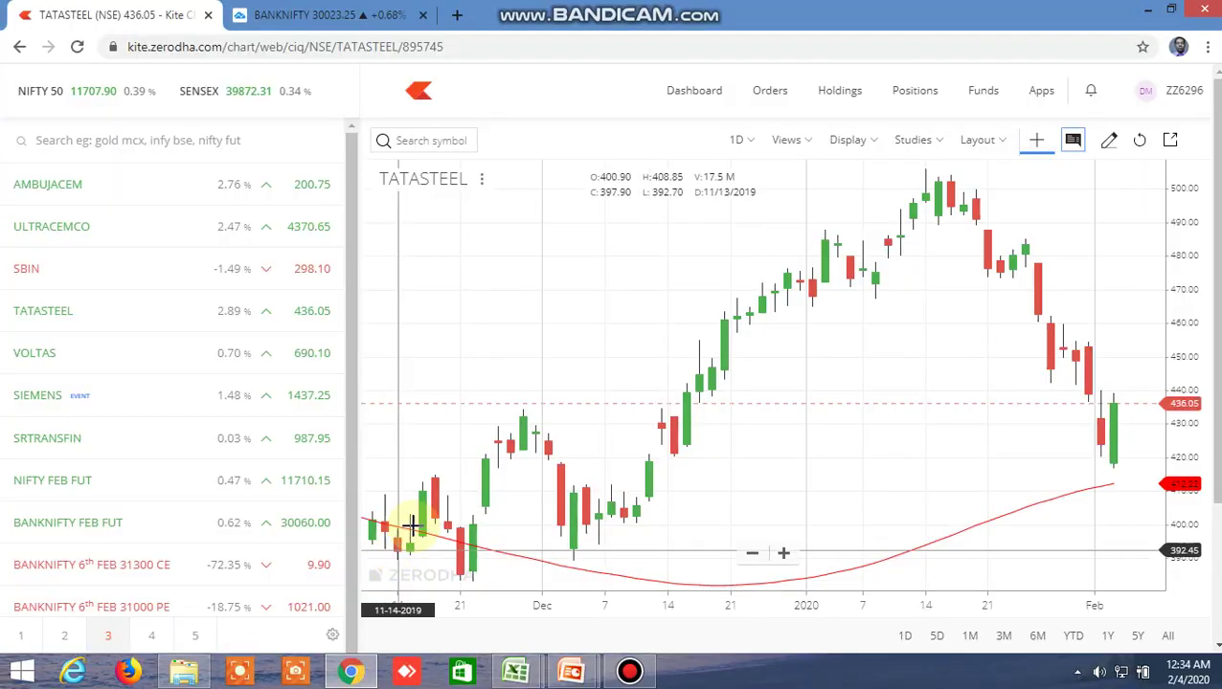
click(438, 139)
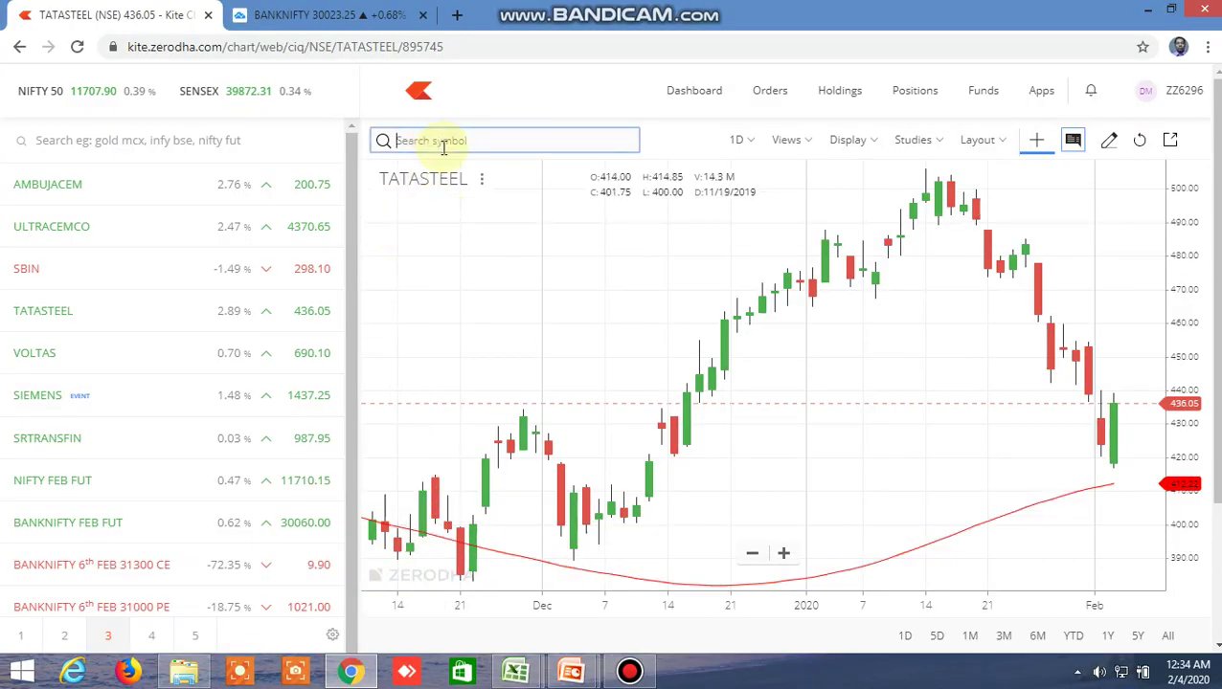
text(amb)
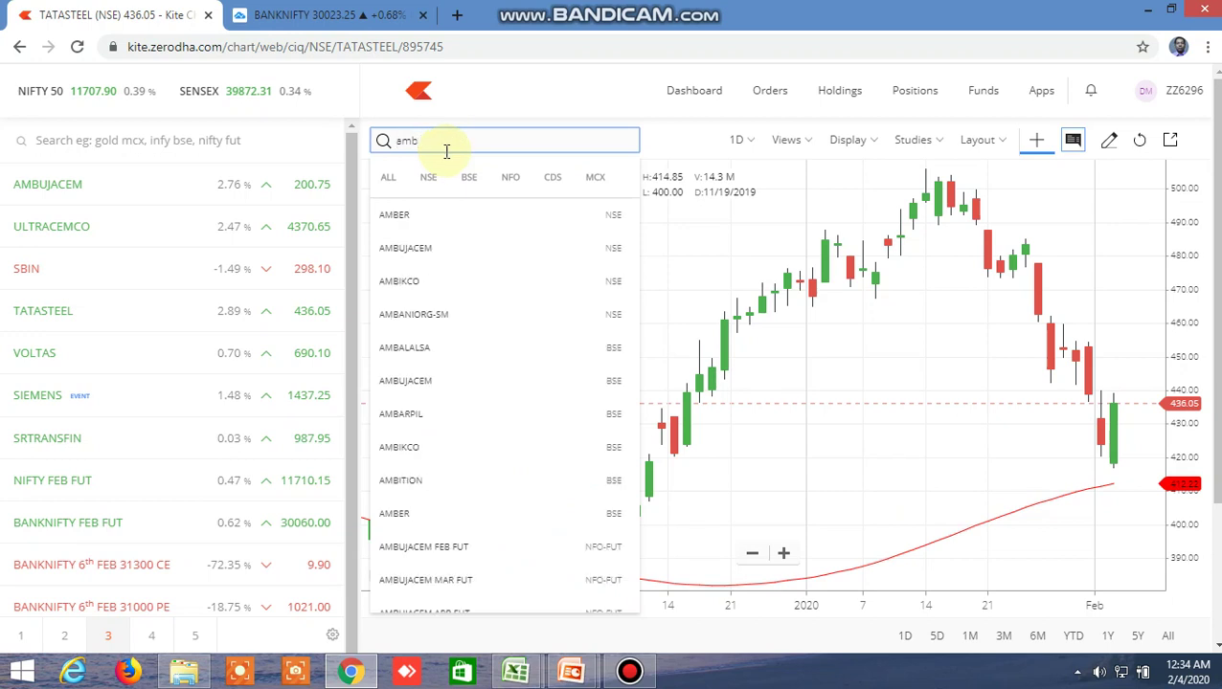
text(u)
click(415, 220)
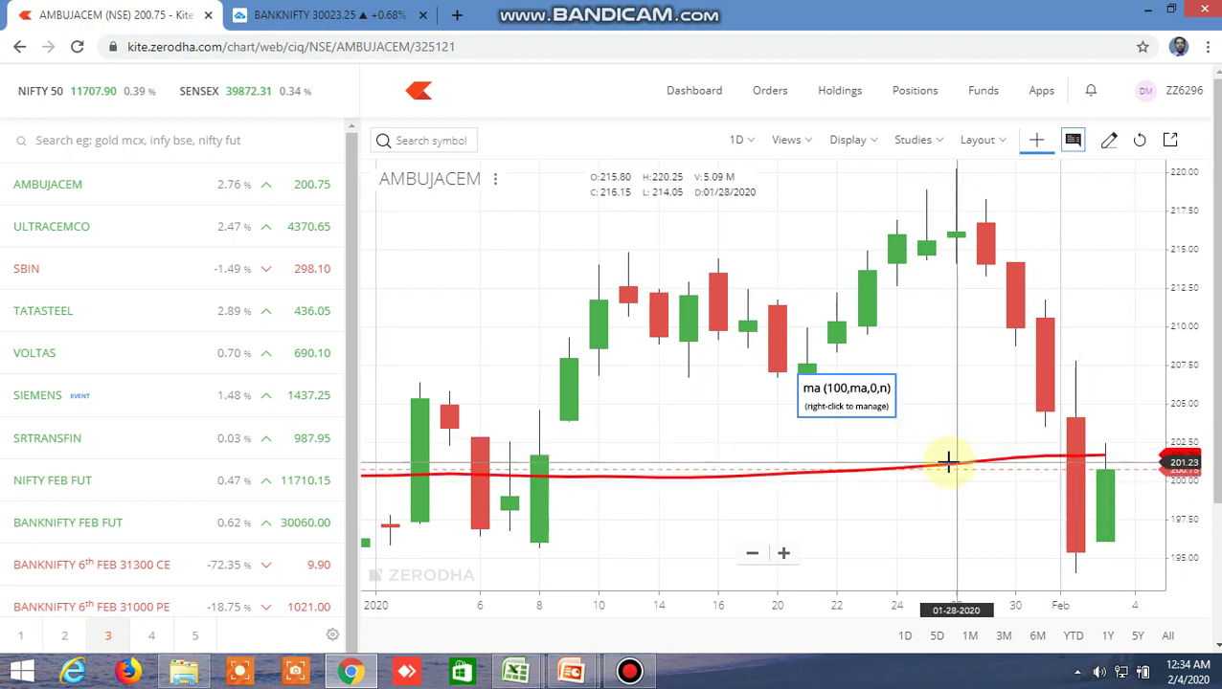
click(921, 141)
click(763, 456)
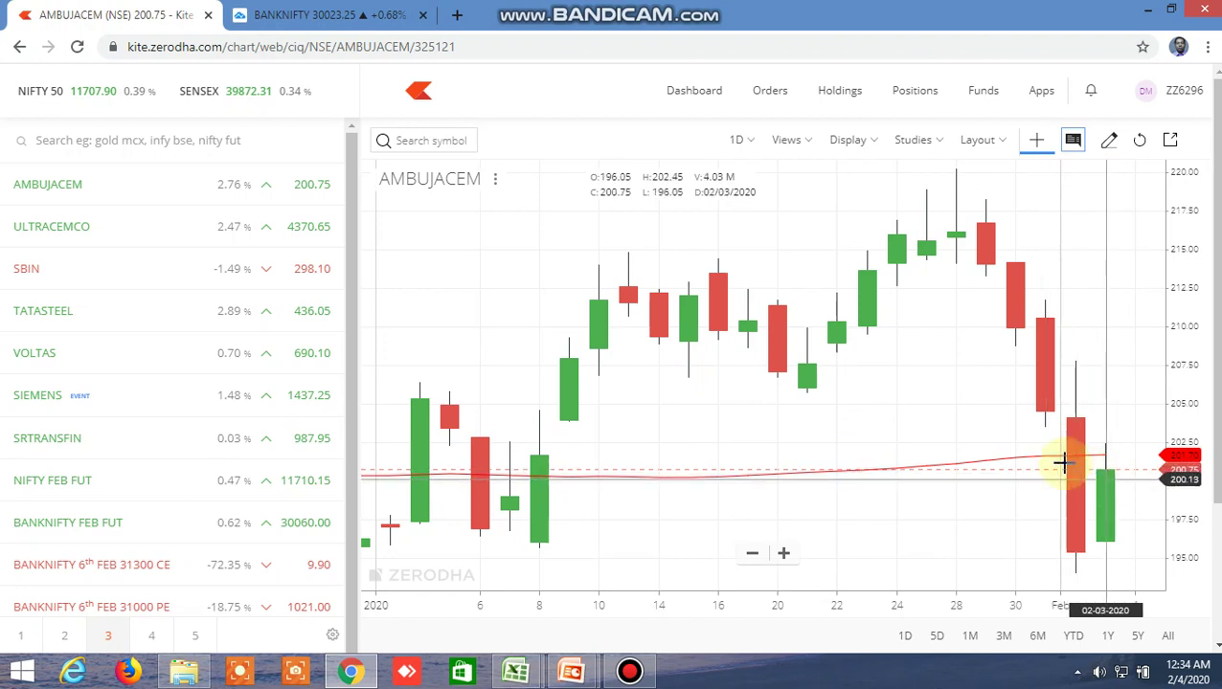
Return to the Excel screener workbook and inspect the 100 MA check for the CENTURYTEX row in FT33
mouse_move(517, 670)
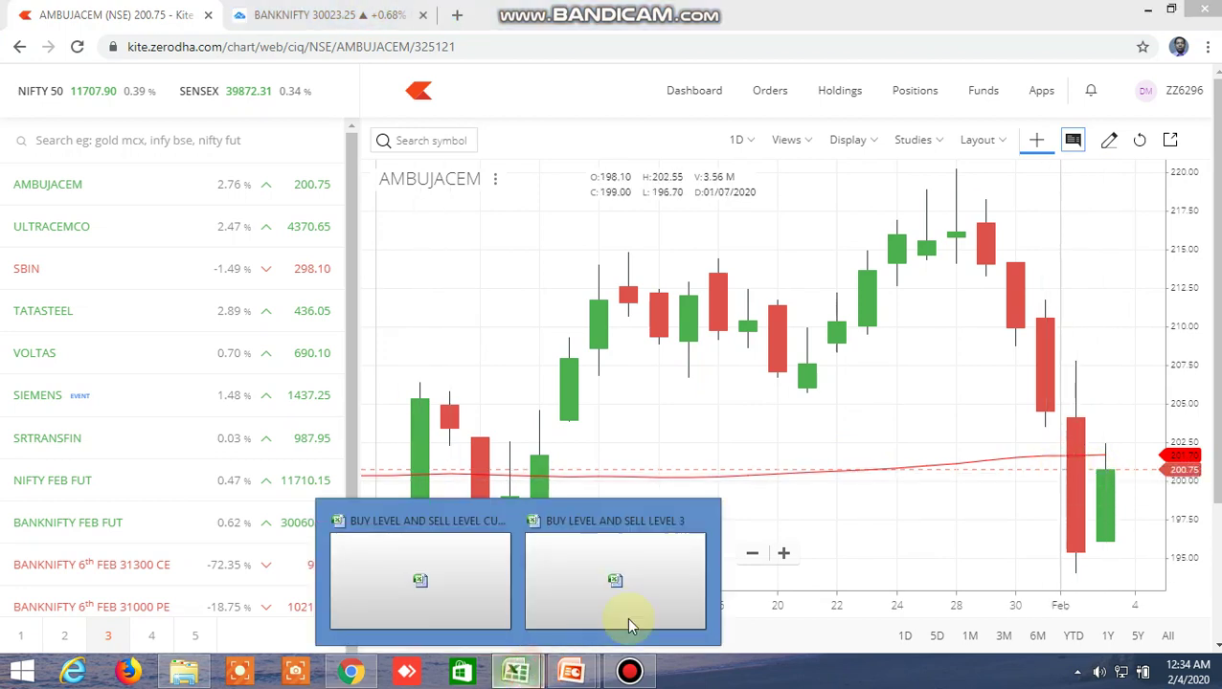
click(448, 582)
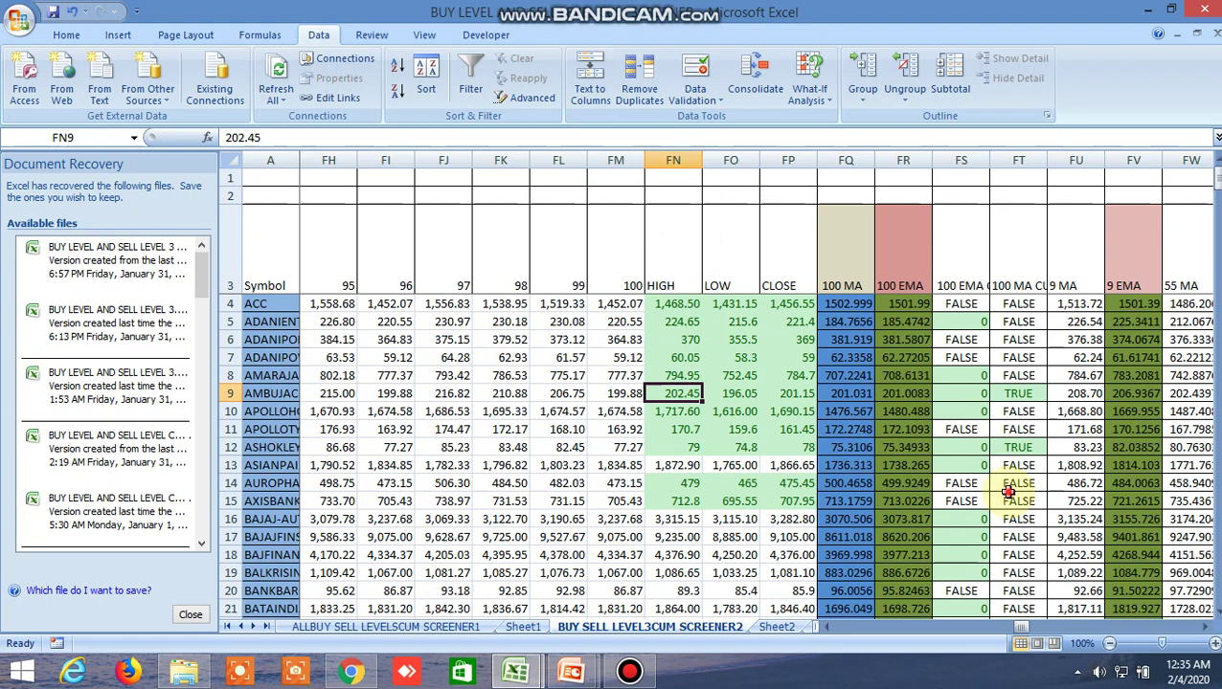
scroll(1008, 491, down, 6)
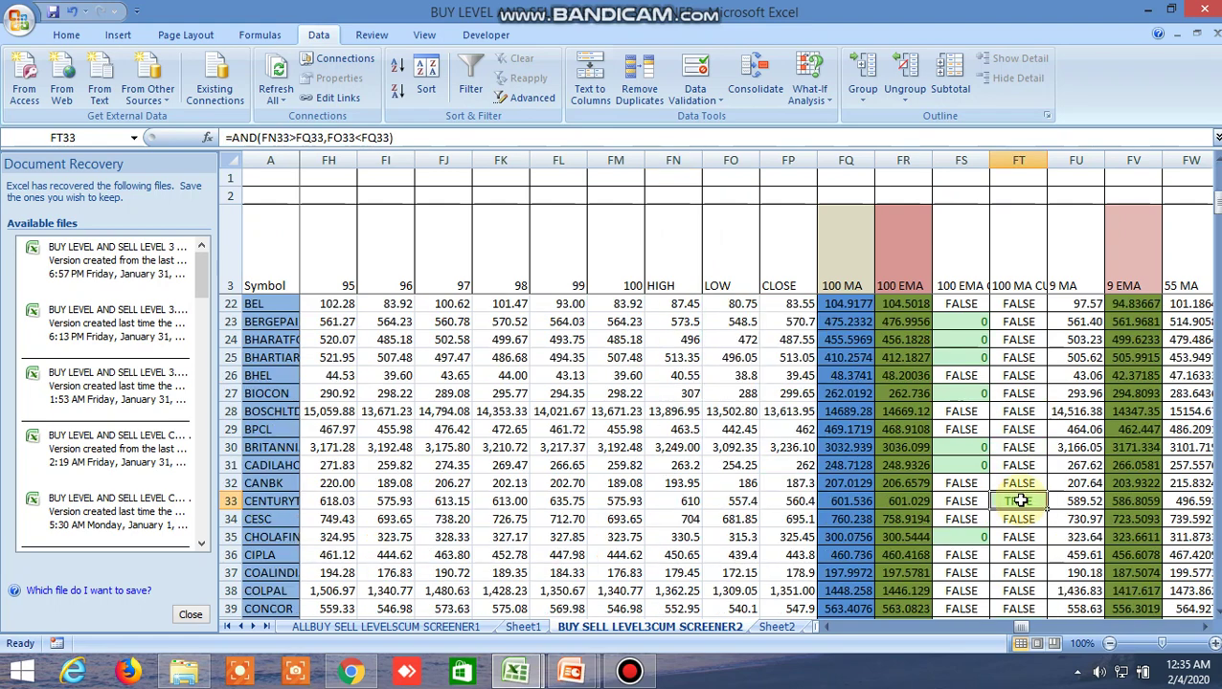
Switch to the Kite chart in Chrome and load CENTURYTEX (NSE) to compare its latest candle with the moving average
click(351, 673)
click(418, 140)
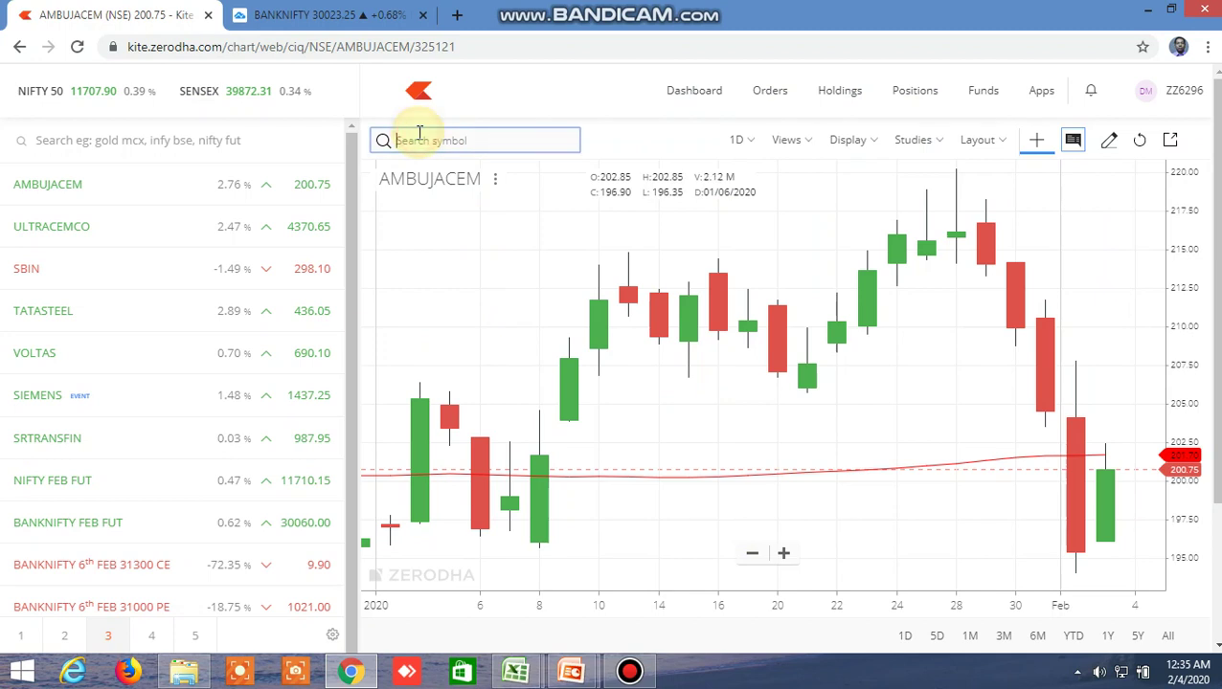
text(century)
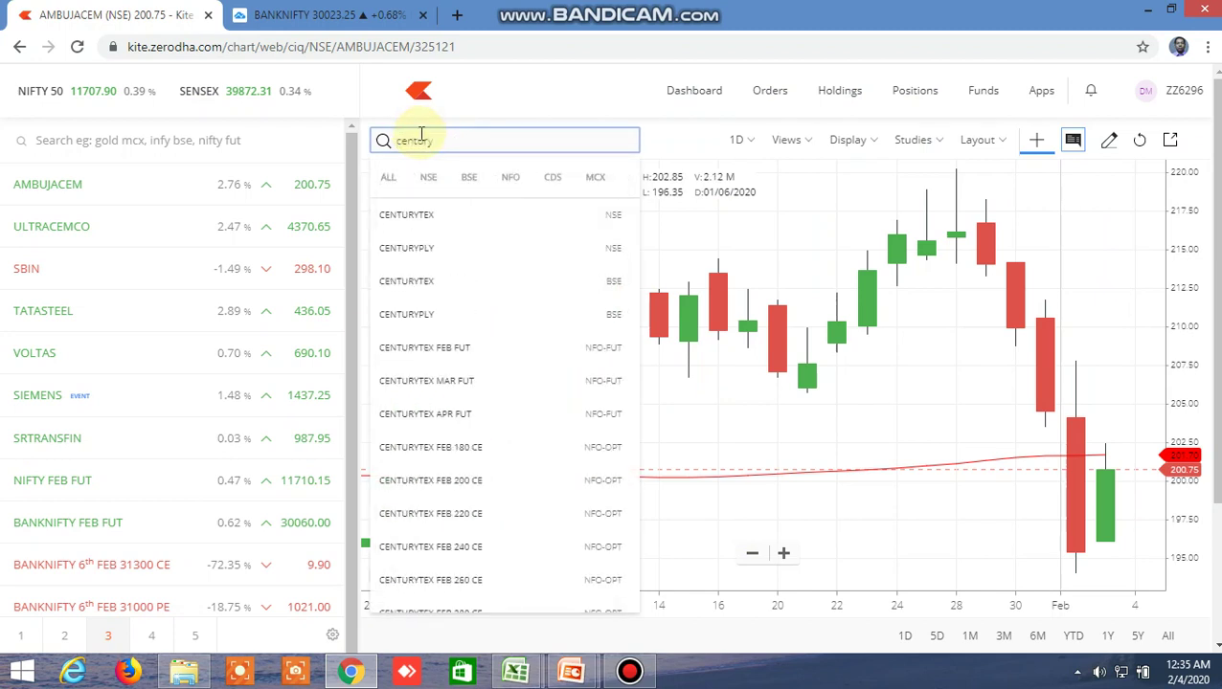
click(422, 211)
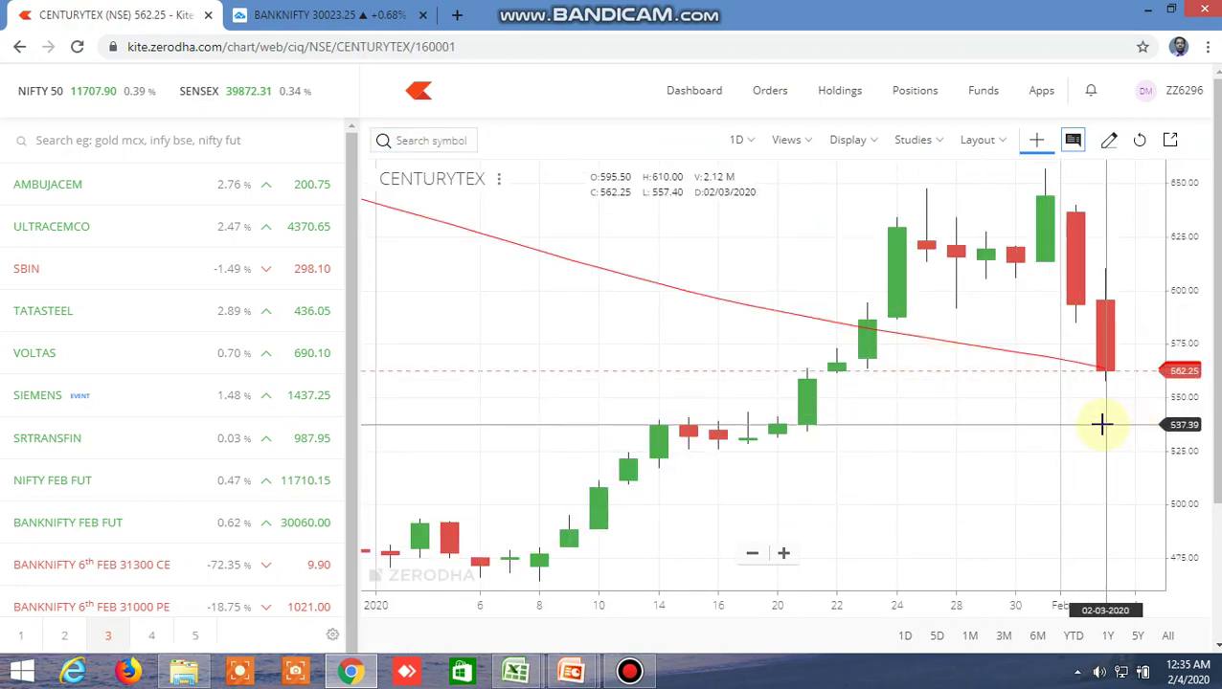
Back in the Excel screener workbook, inspect the TRUE cells of the 100 MA check in column FT at rows 40, 44, 45 and 56
mouse_move(515, 671)
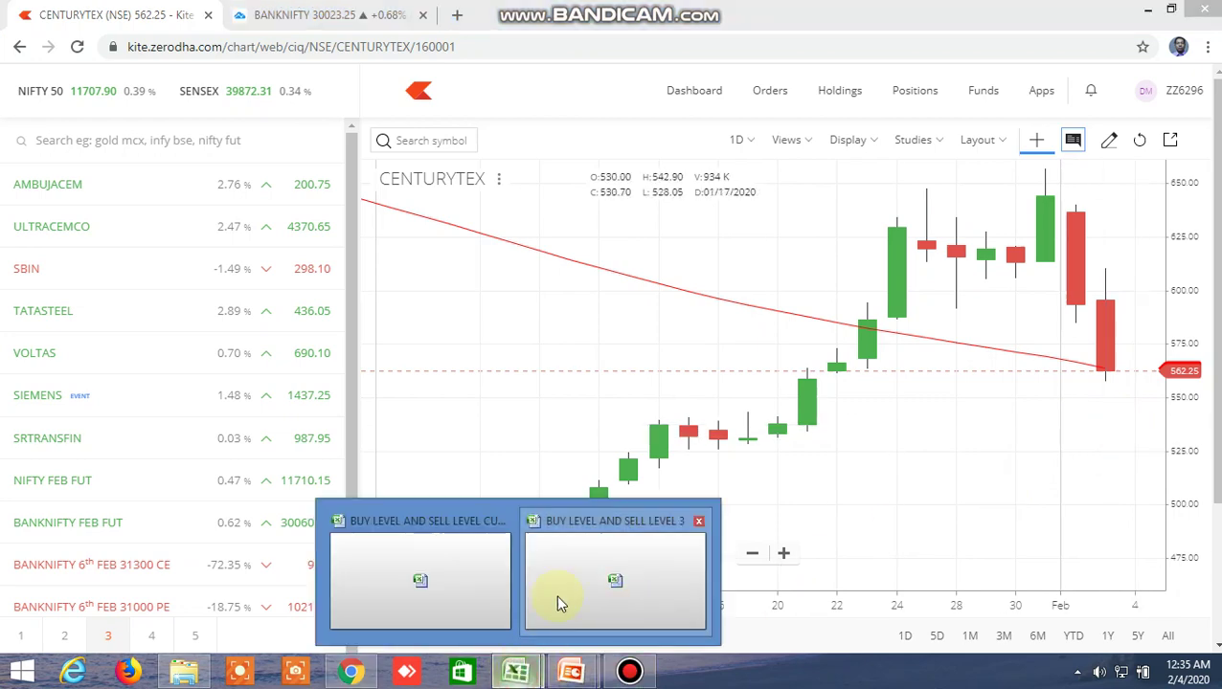
click(455, 595)
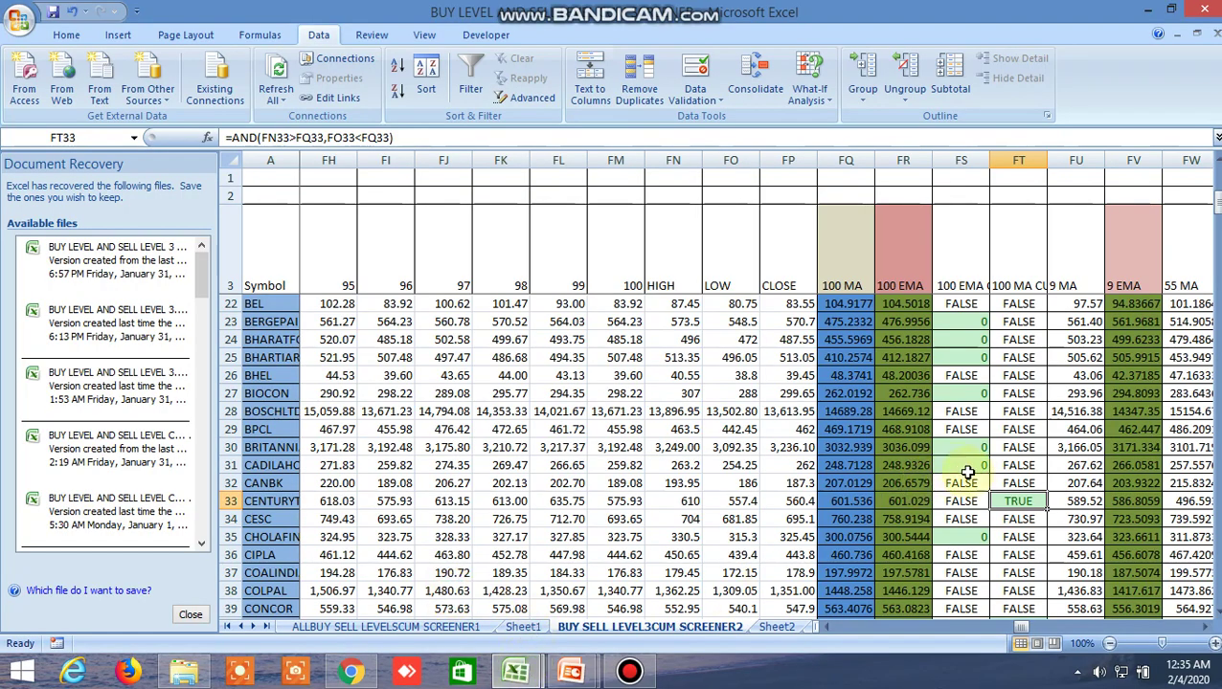
scroll(967, 472, down, 1)
scroll(1031, 507, down, 1)
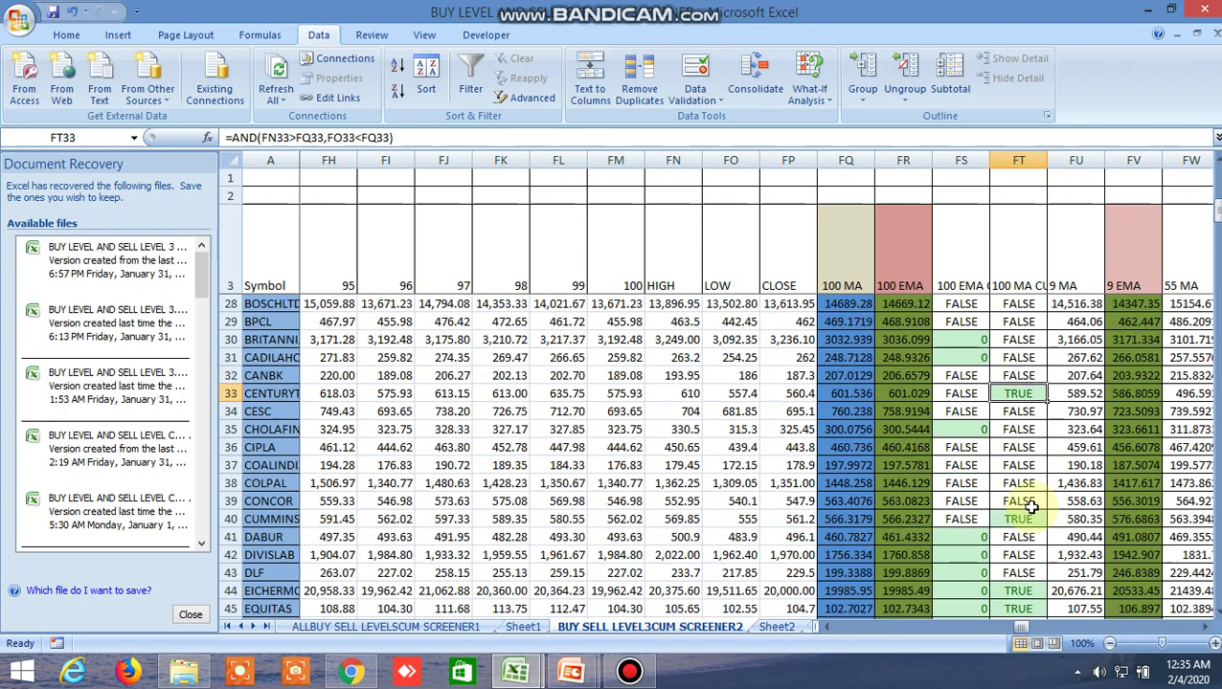
click(1028, 518)
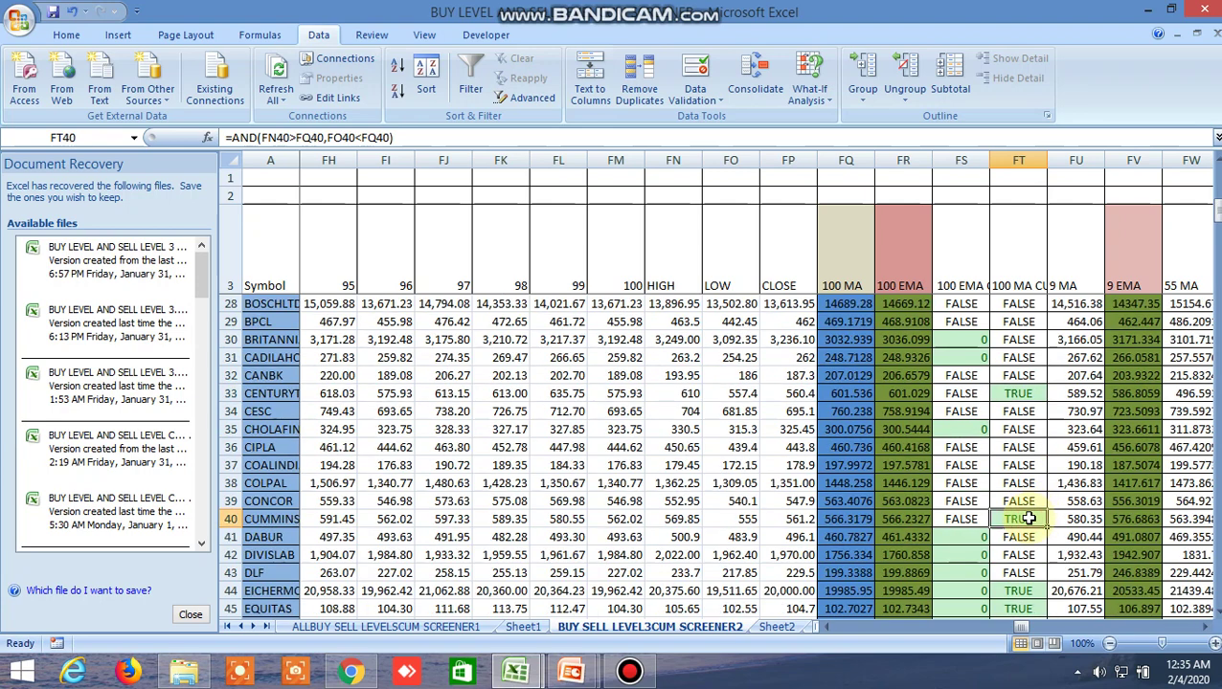
scroll(1032, 530, down, 3)
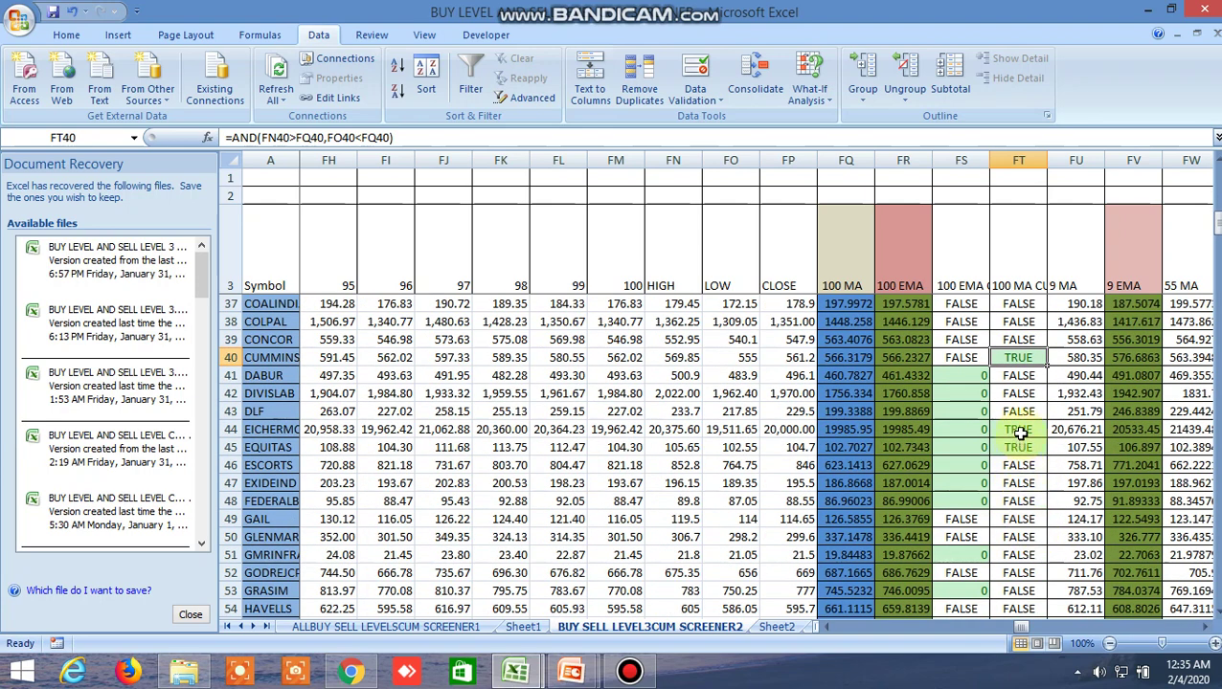
click(1020, 433)
click(1022, 450)
scroll(1023, 469, down, 2)
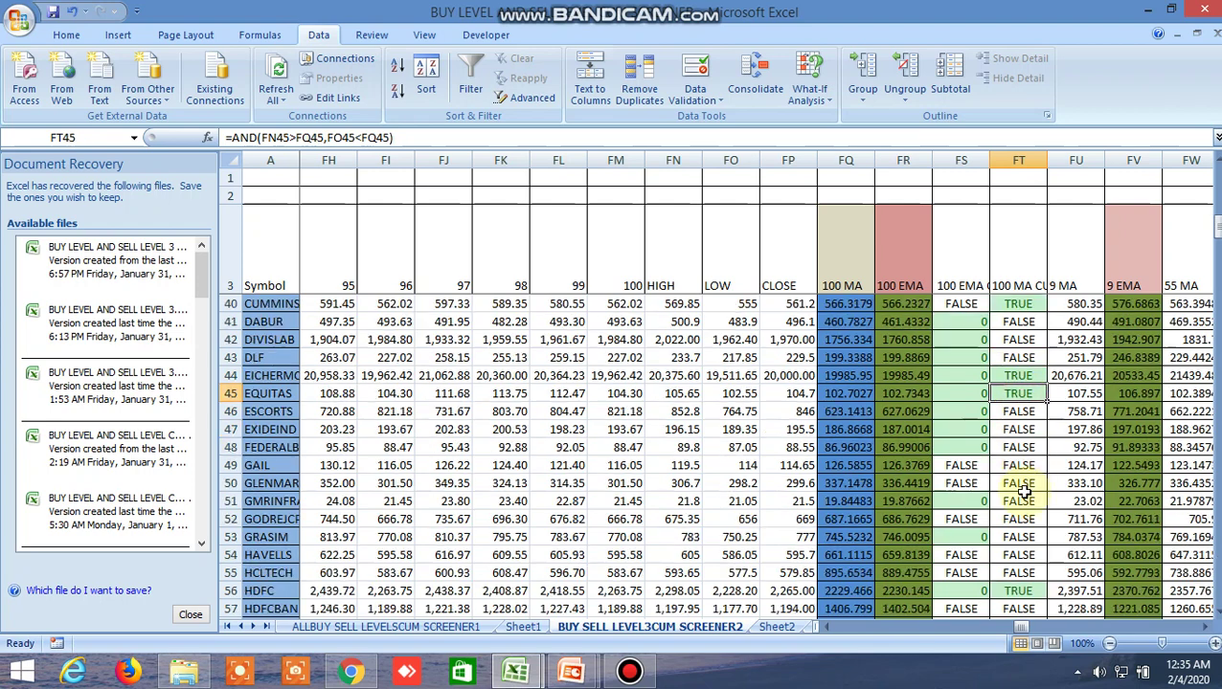
click(1023, 537)
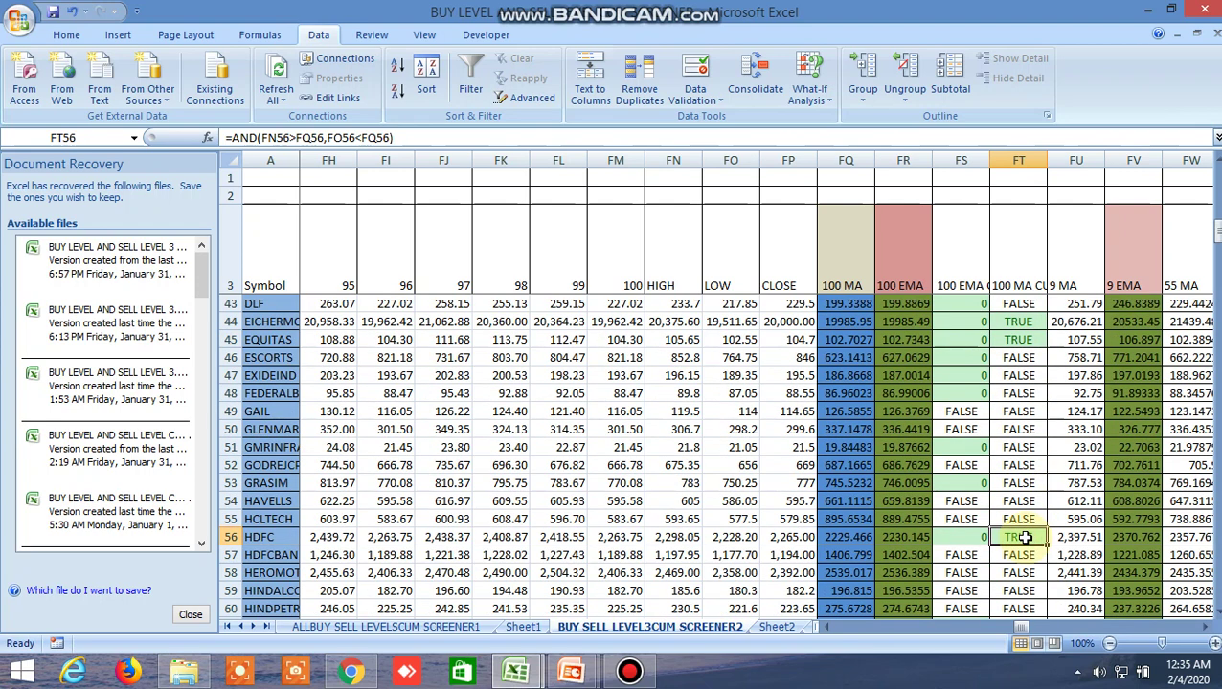
Switch to the Kite chart in Chrome and load HDFC (NSE) to examine its latest candle against the moving average
click(350, 672)
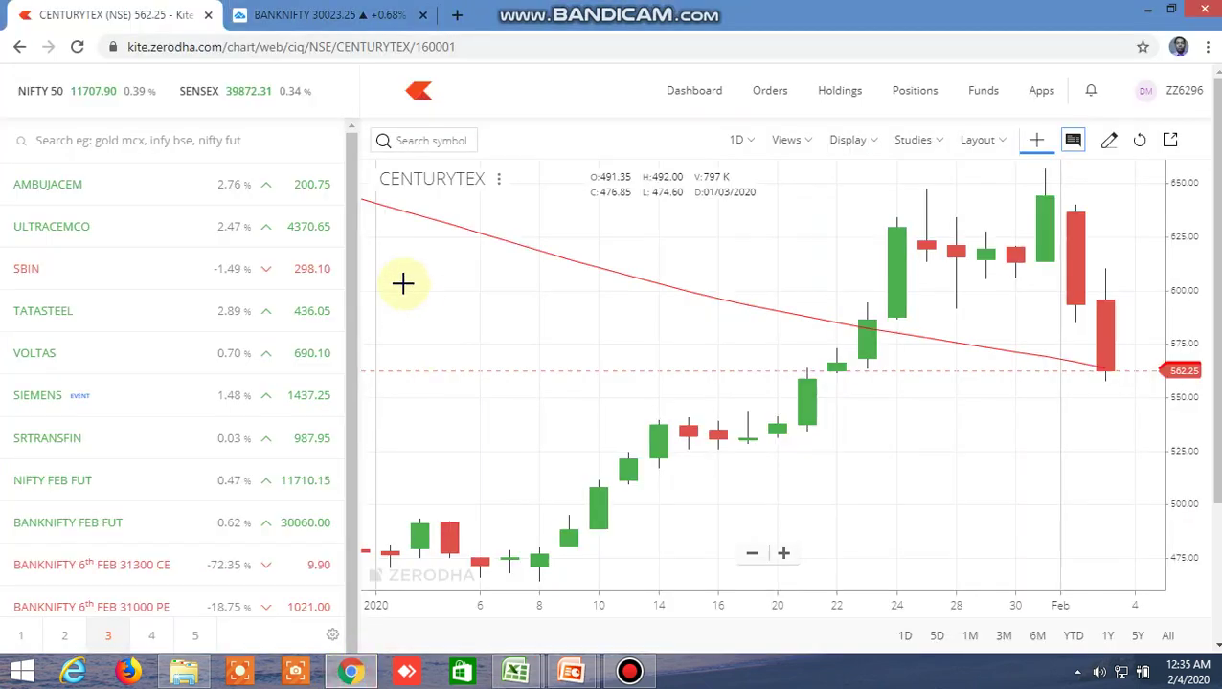
click(412, 140)
text(hdfc)
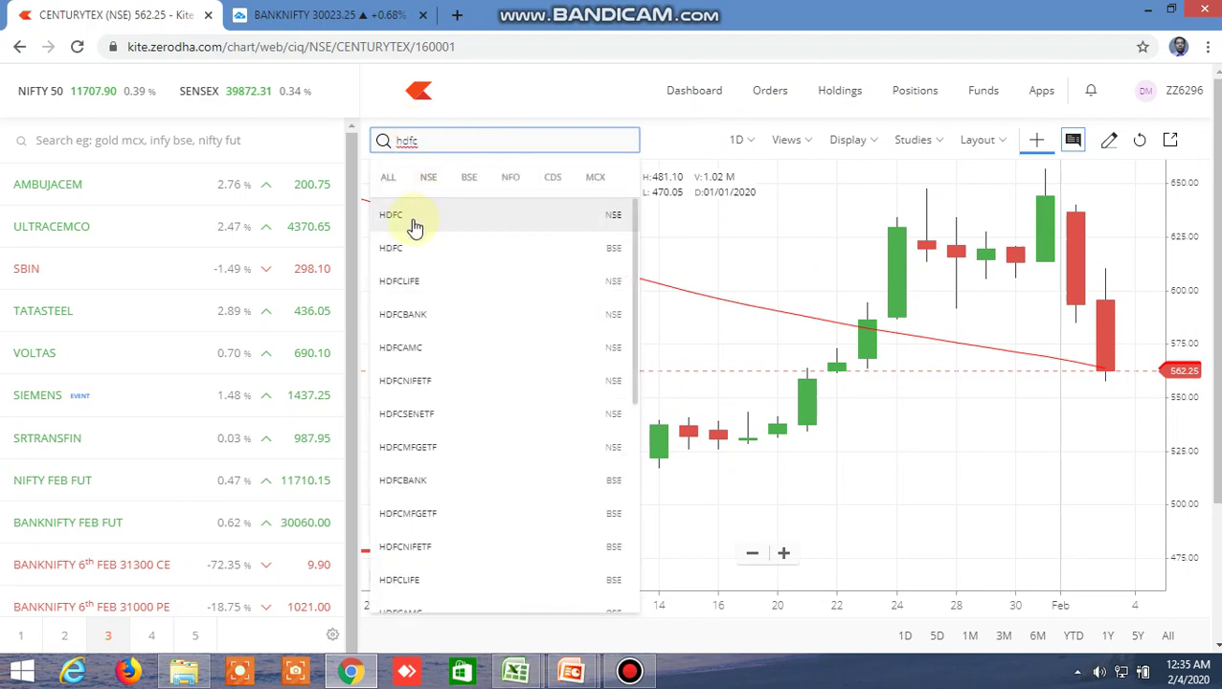
click(413, 228)
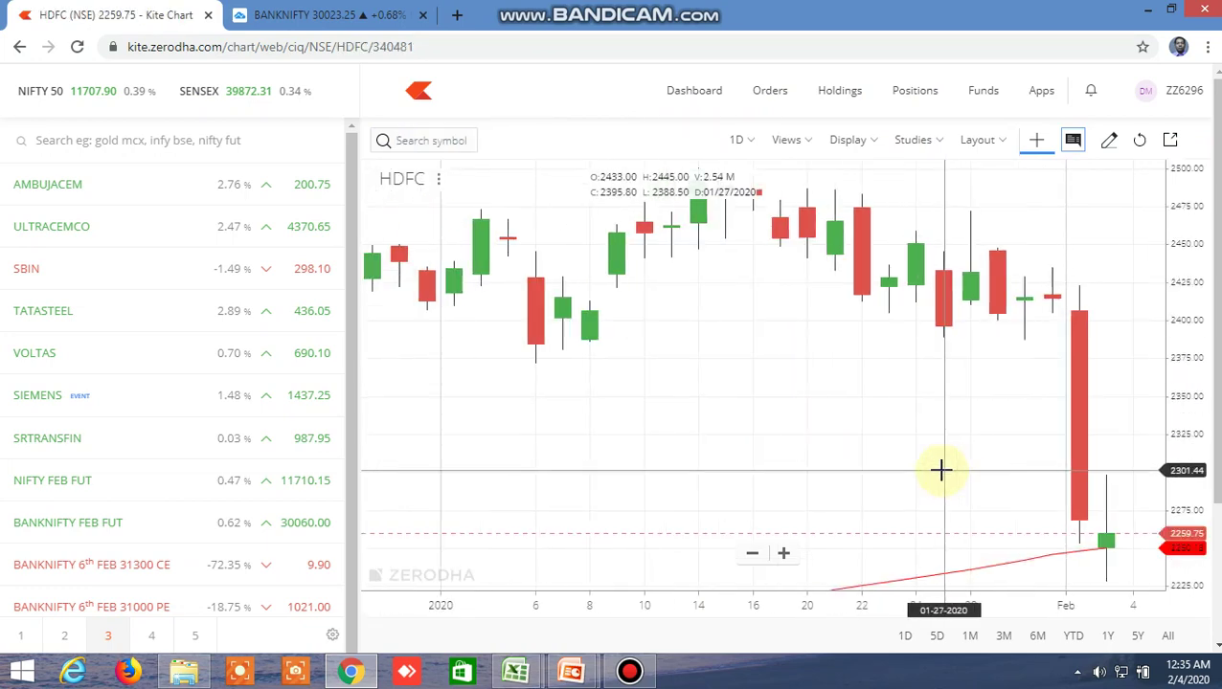
scroll(941, 469, down, 3)
scroll(940, 469, up, 2)
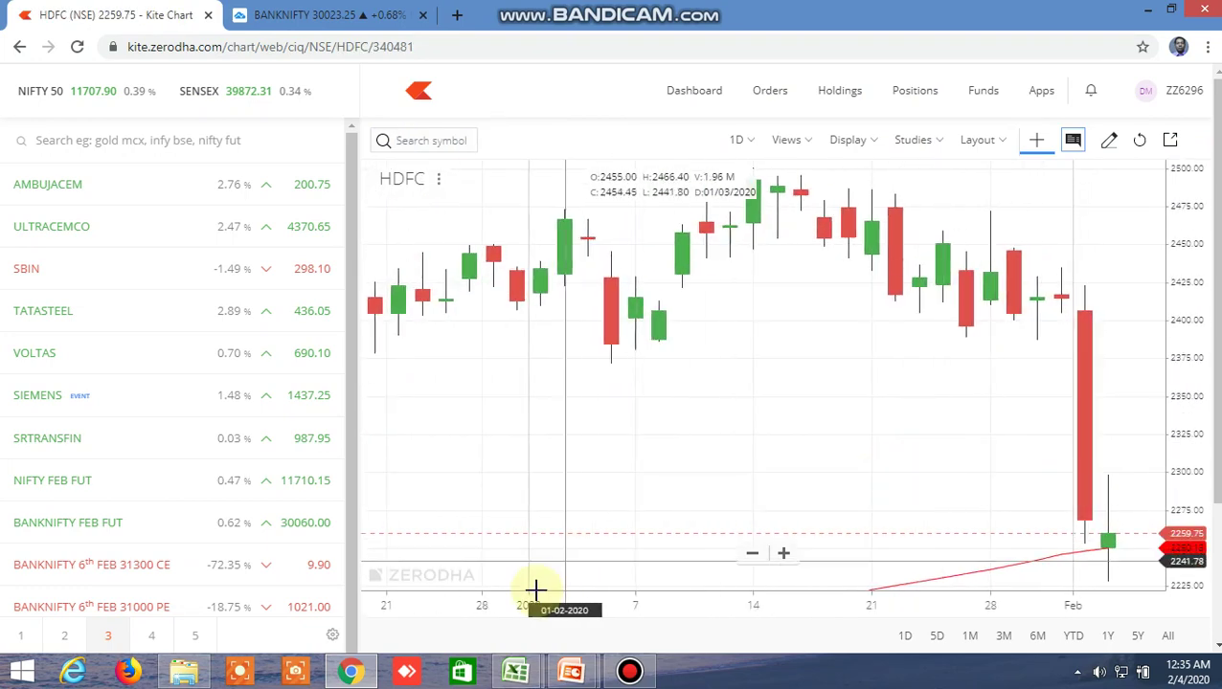
Return to the Excel screener workbook and go through Sheet2 to the INSIDE THE BAR WITH NR7 sheet
mouse_move(515, 670)
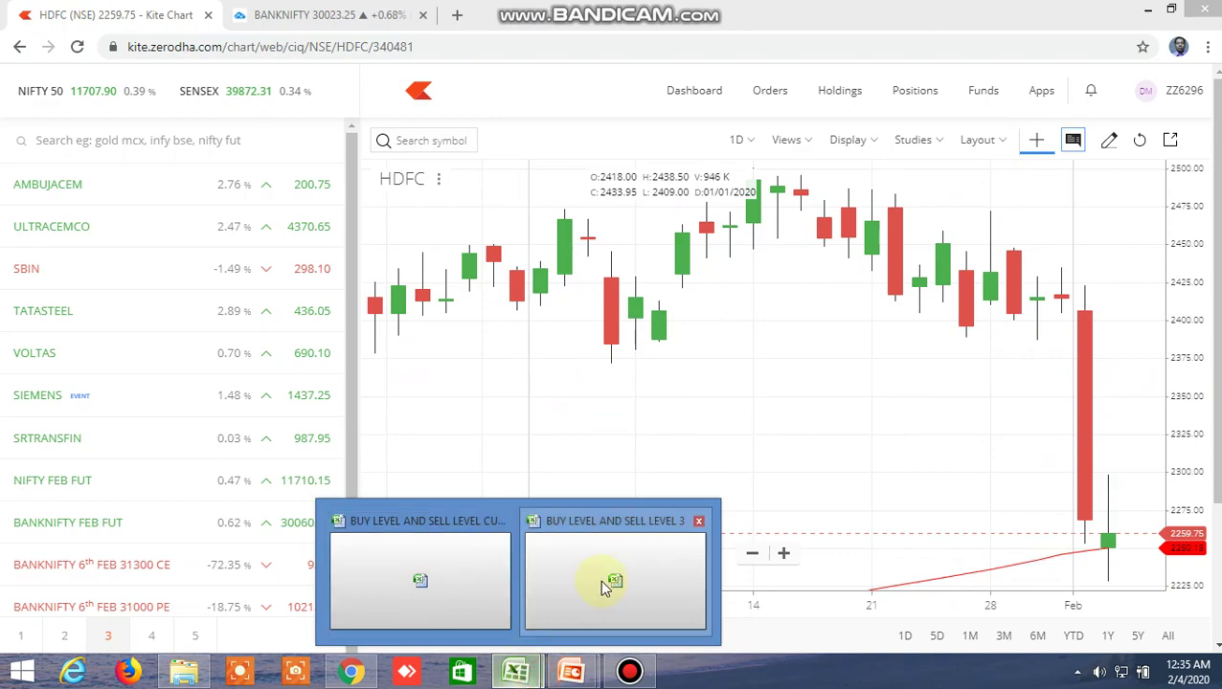
click(424, 581)
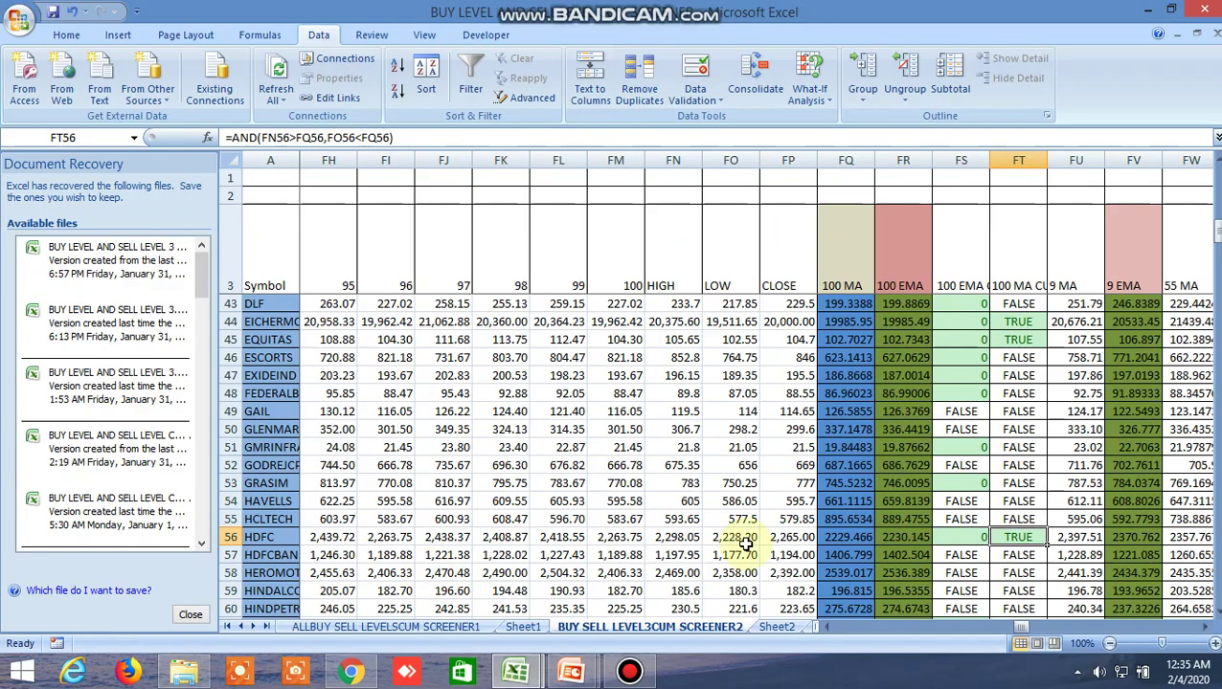
click(772, 624)
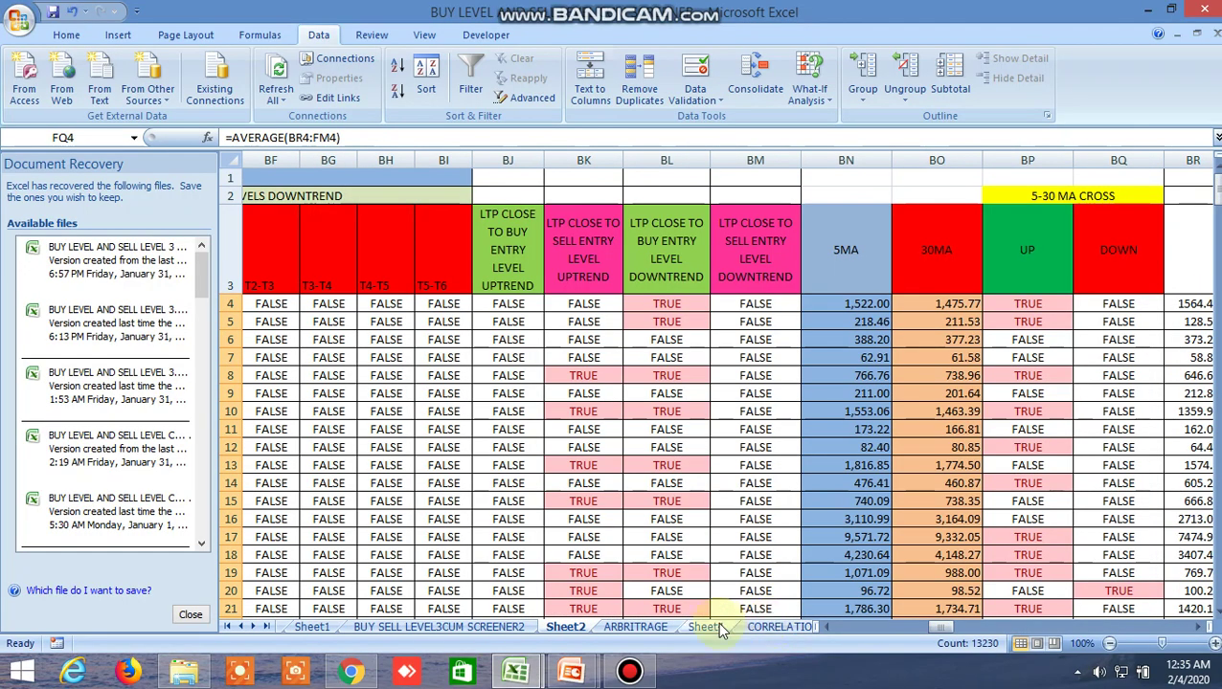
click(783, 625)
click(767, 624)
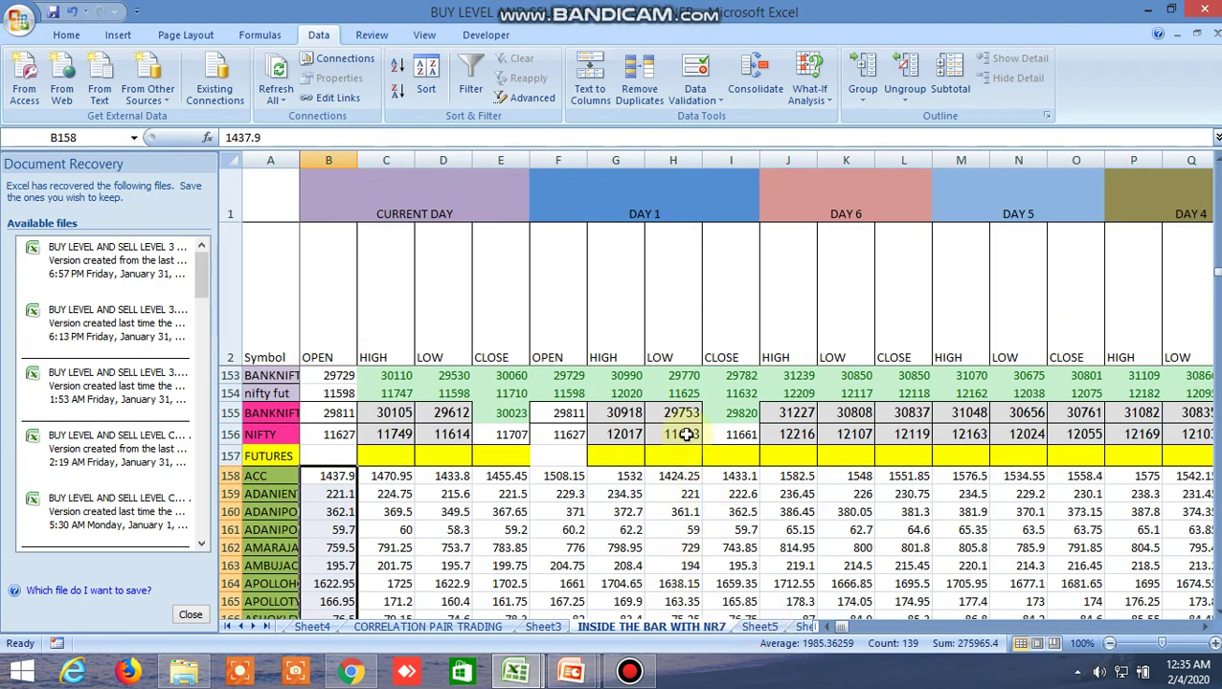
Return to the first stocks on the sheet and inspect ACC's 1 DAY check in the INSIDE THE BAR section
scroll(686, 434, up, 12)
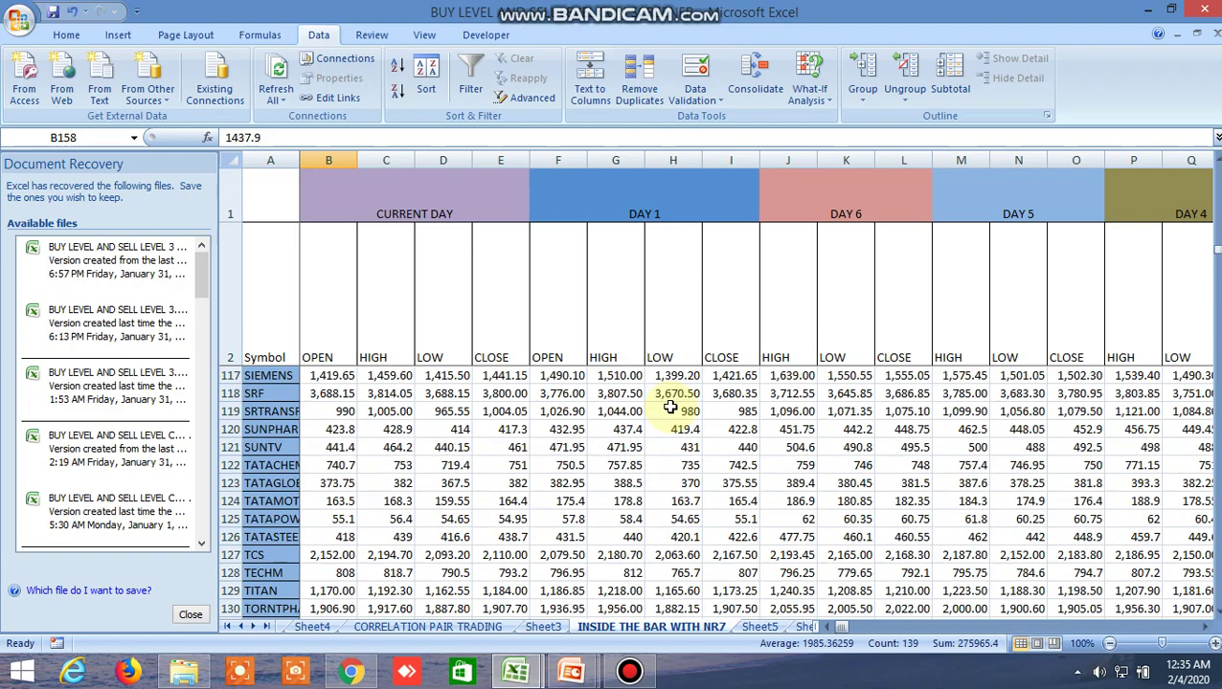
scroll(671, 408, up, 11)
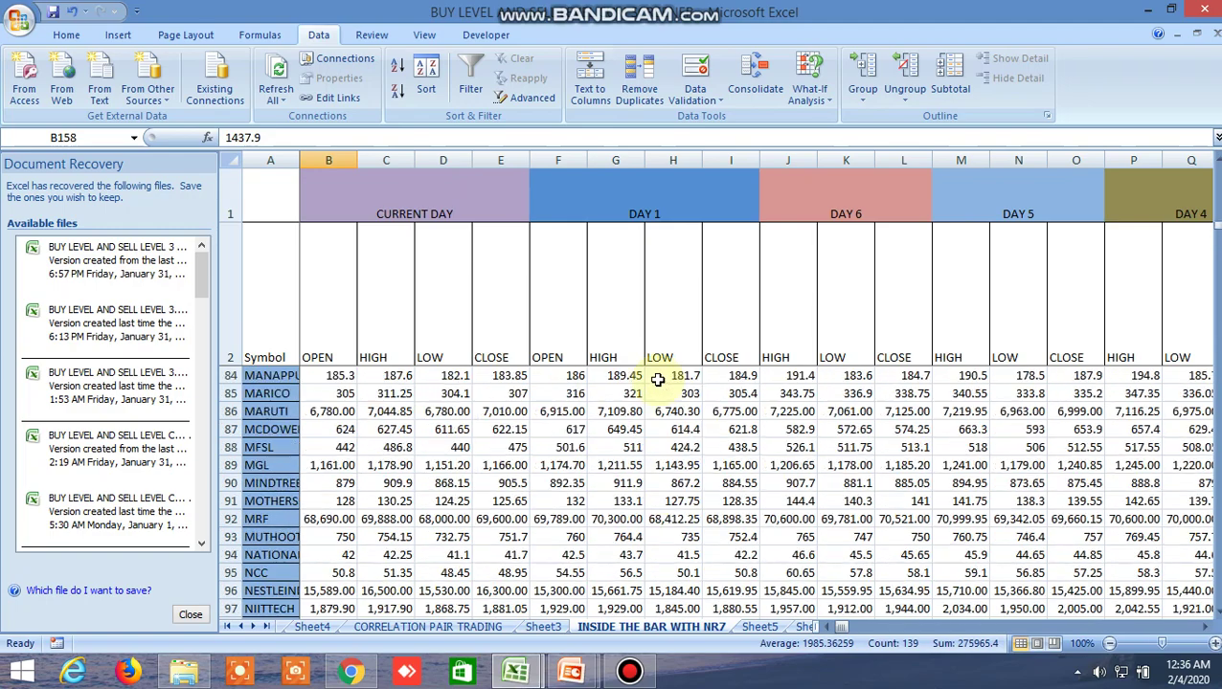
scroll(657, 380, up, 10)
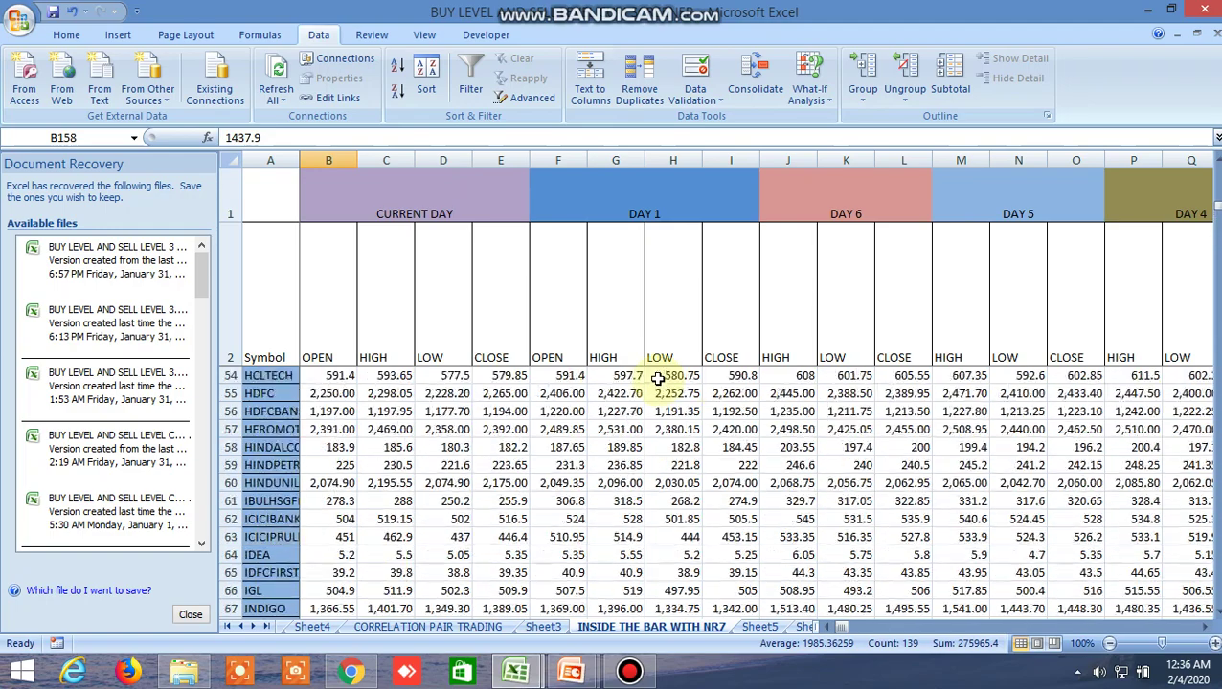
scroll(658, 380, up, 9)
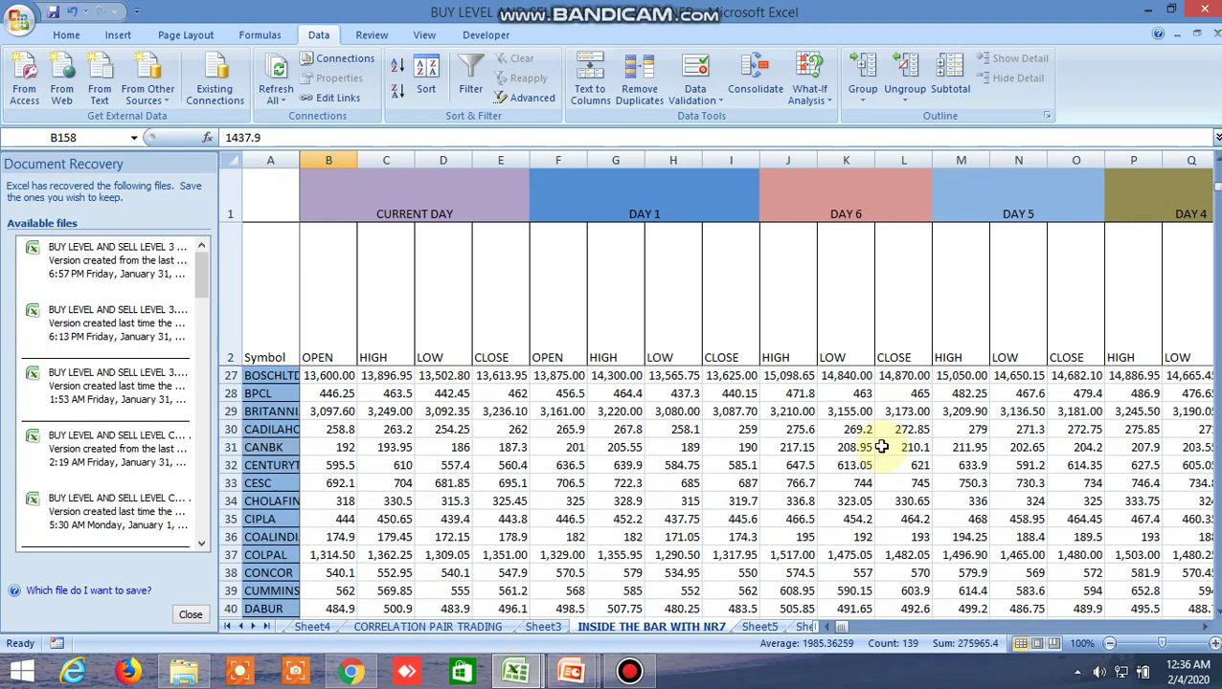
scroll(880, 447, up, 8)
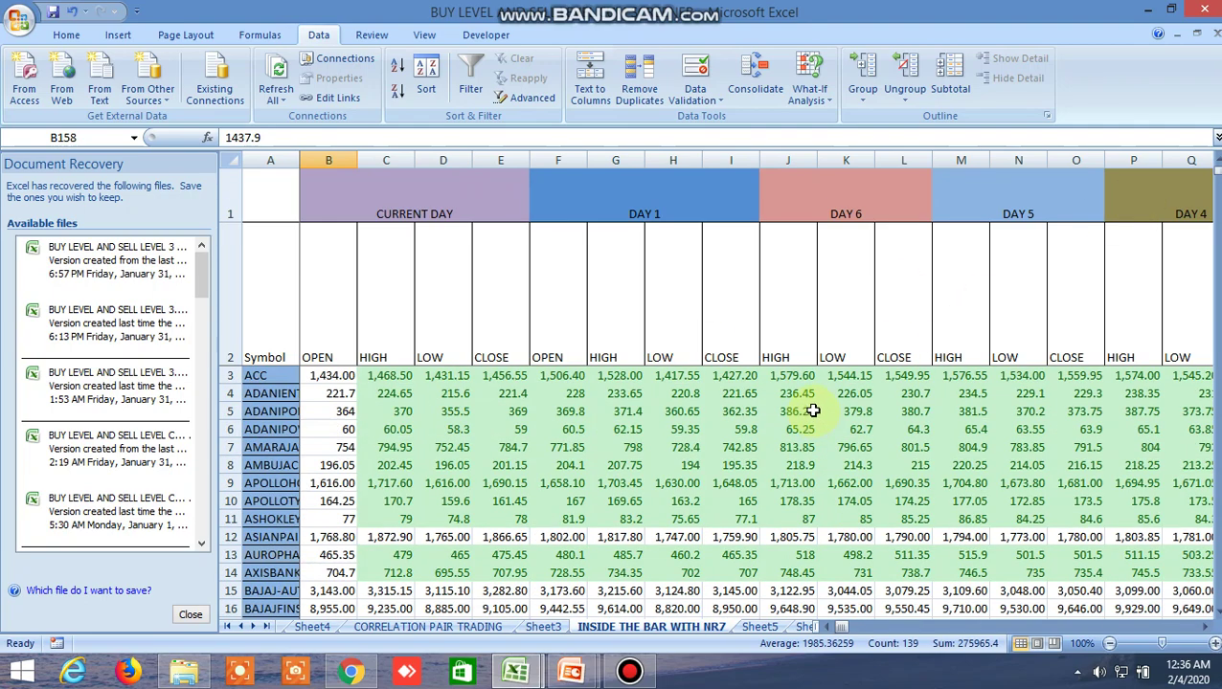
drag(842, 633, 859, 639)
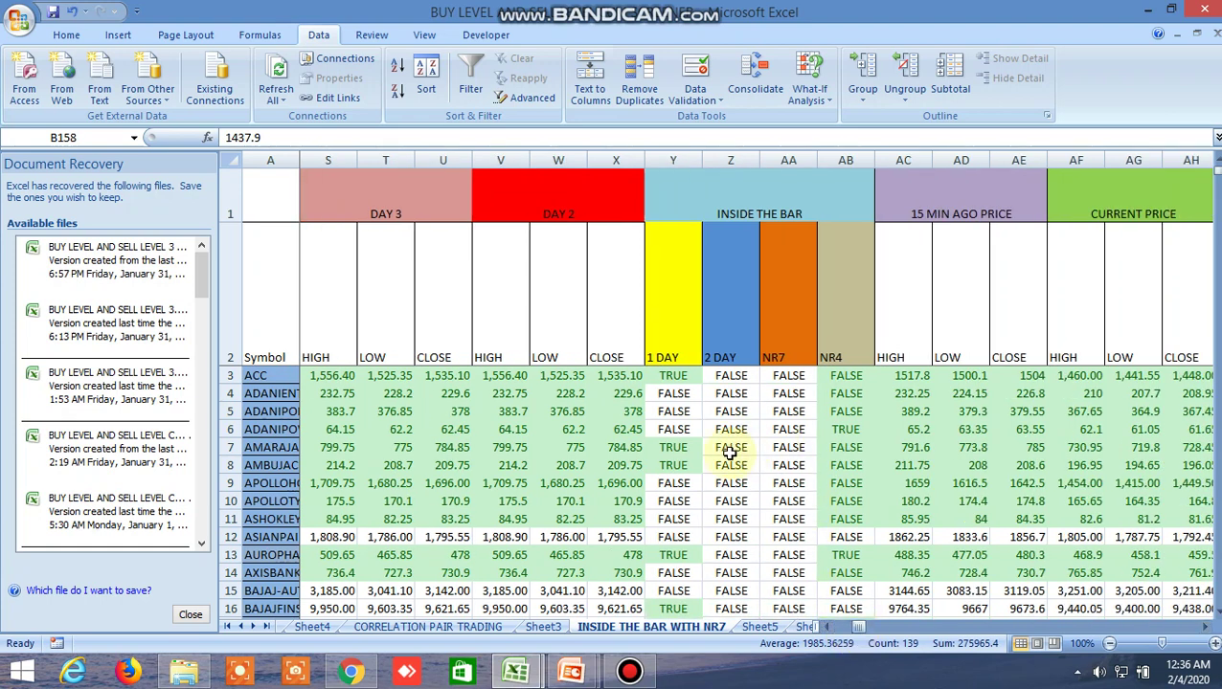
click(672, 376)
Switch to the Kite chart in Chrome and load ACC (NSE) to compare its last two daily candles
click(352, 672)
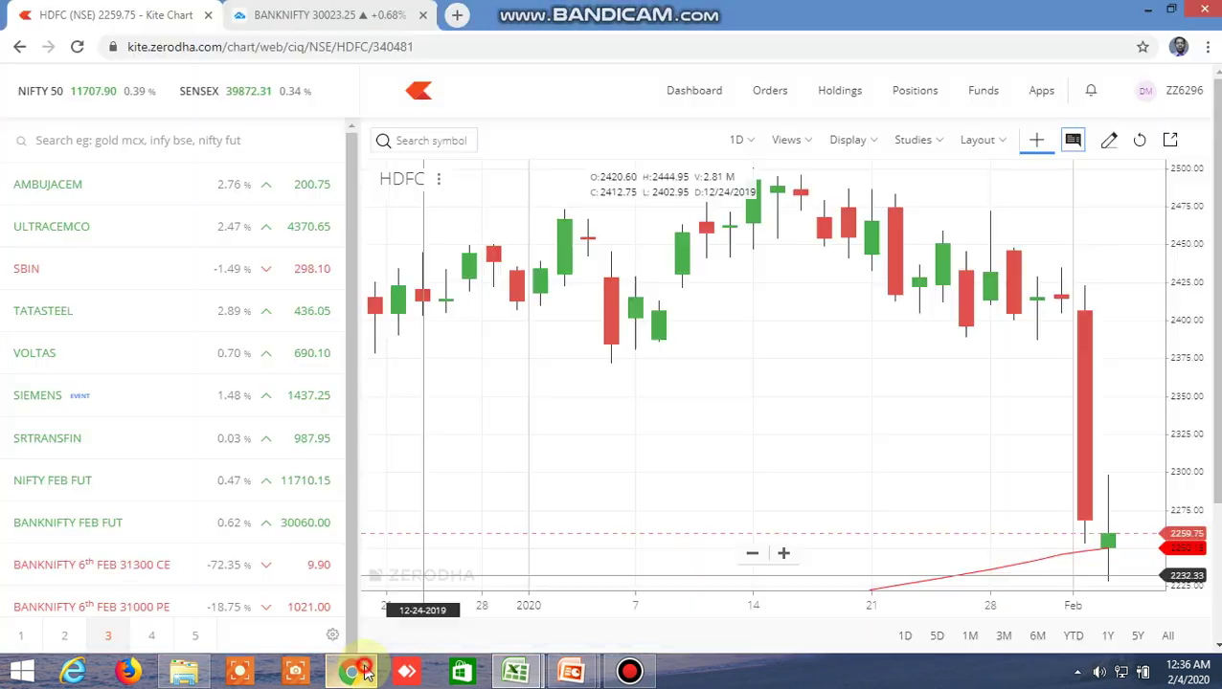
click(443, 140)
text(ac)
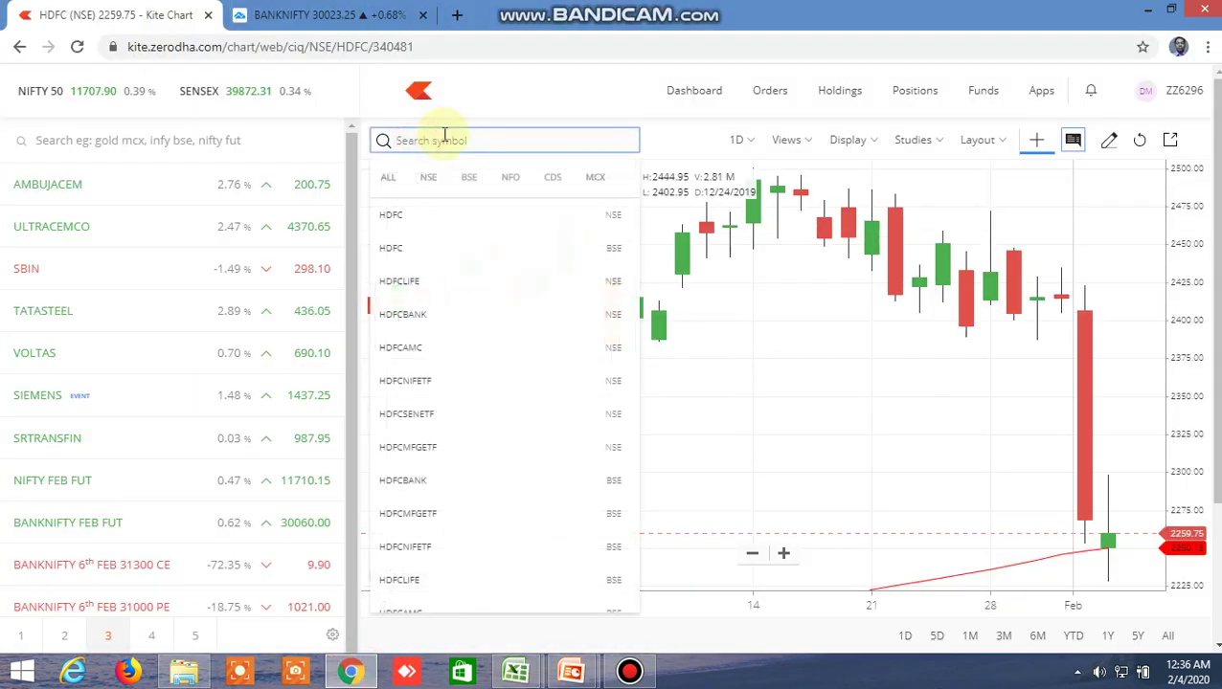
text(c)
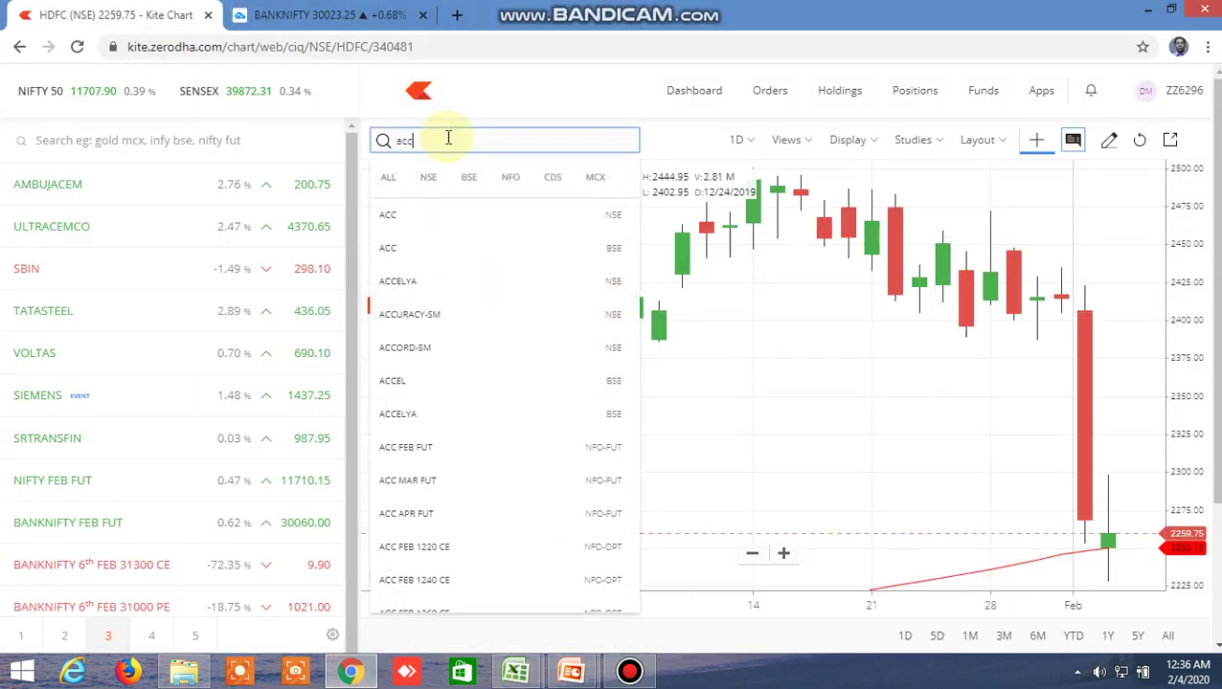
click(383, 218)
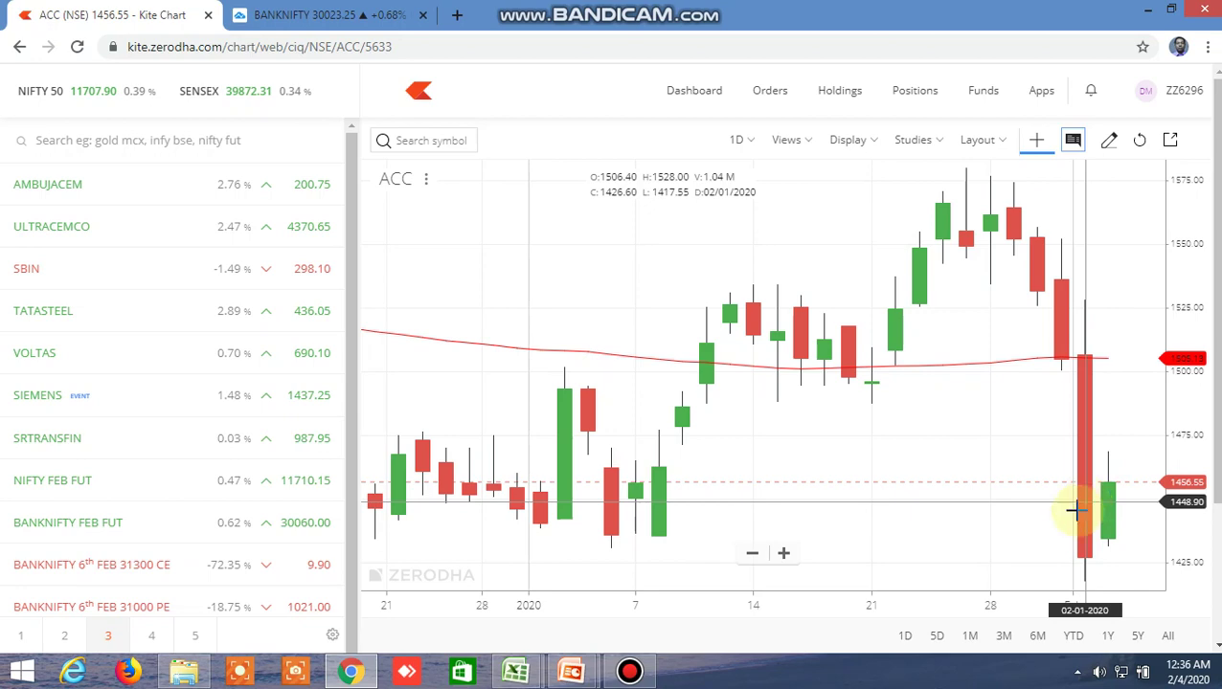
Back in the Excel screener workbook, inspect the 1 DAY, 2 DAY and NR4 inside-bar formulas in row 13
mouse_move(517, 670)
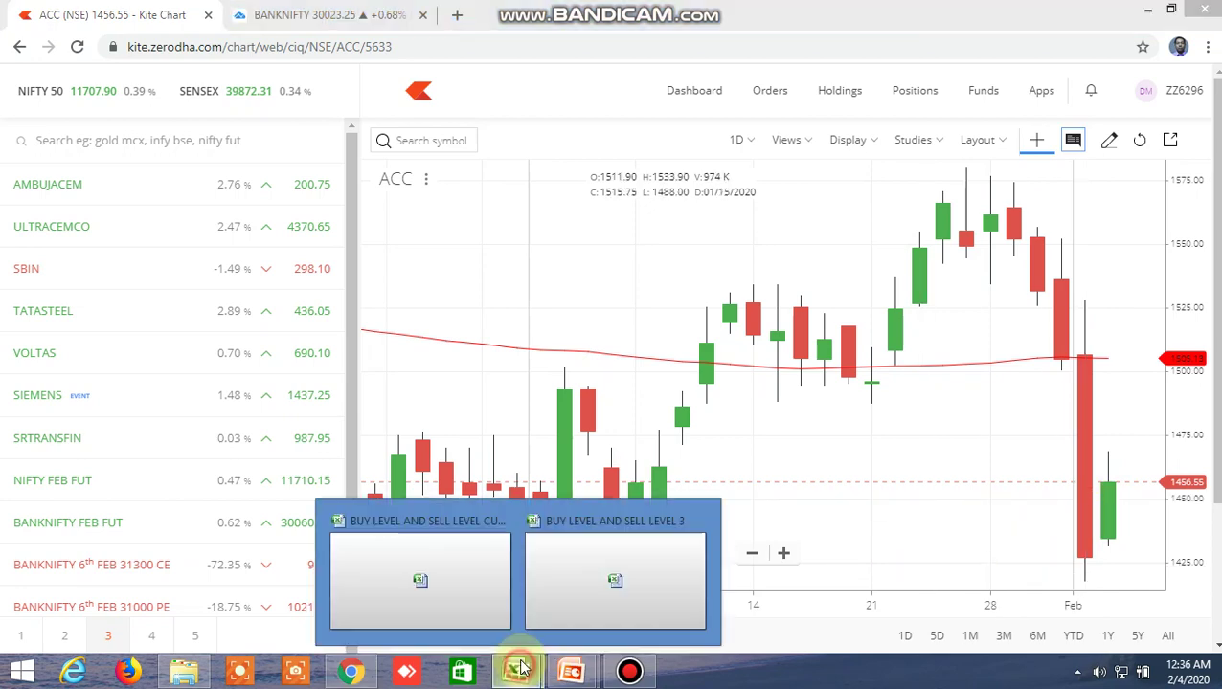
click(467, 586)
scroll(726, 465, down, 2)
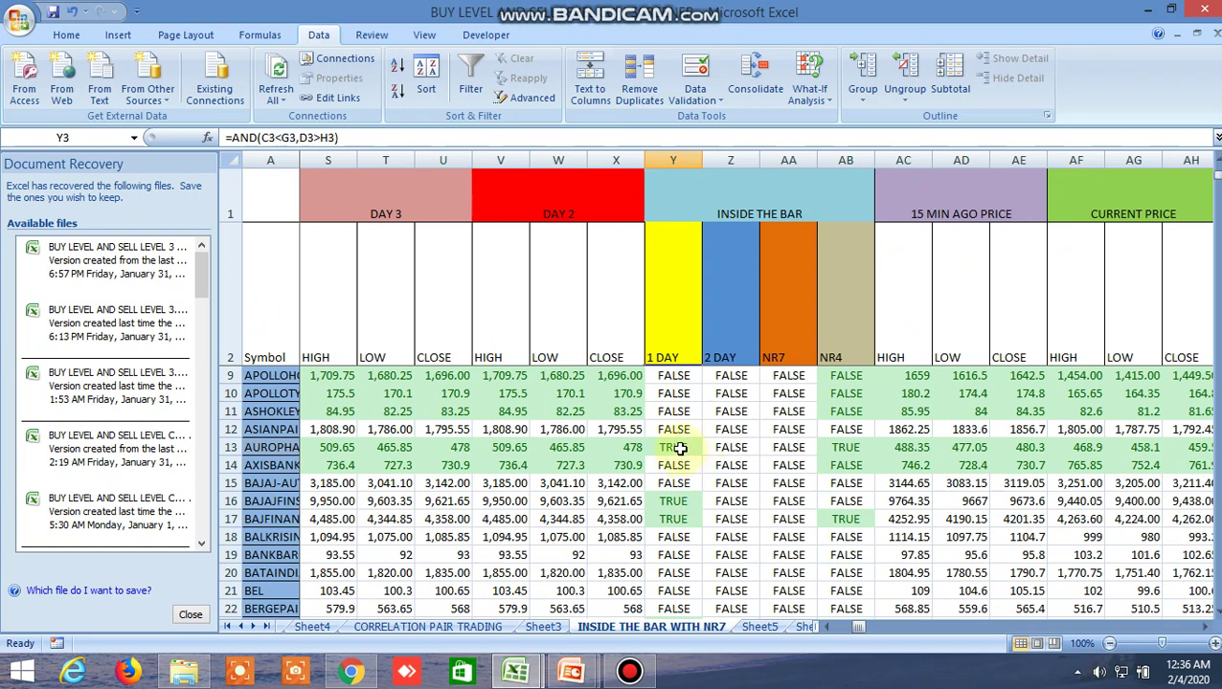
click(680, 448)
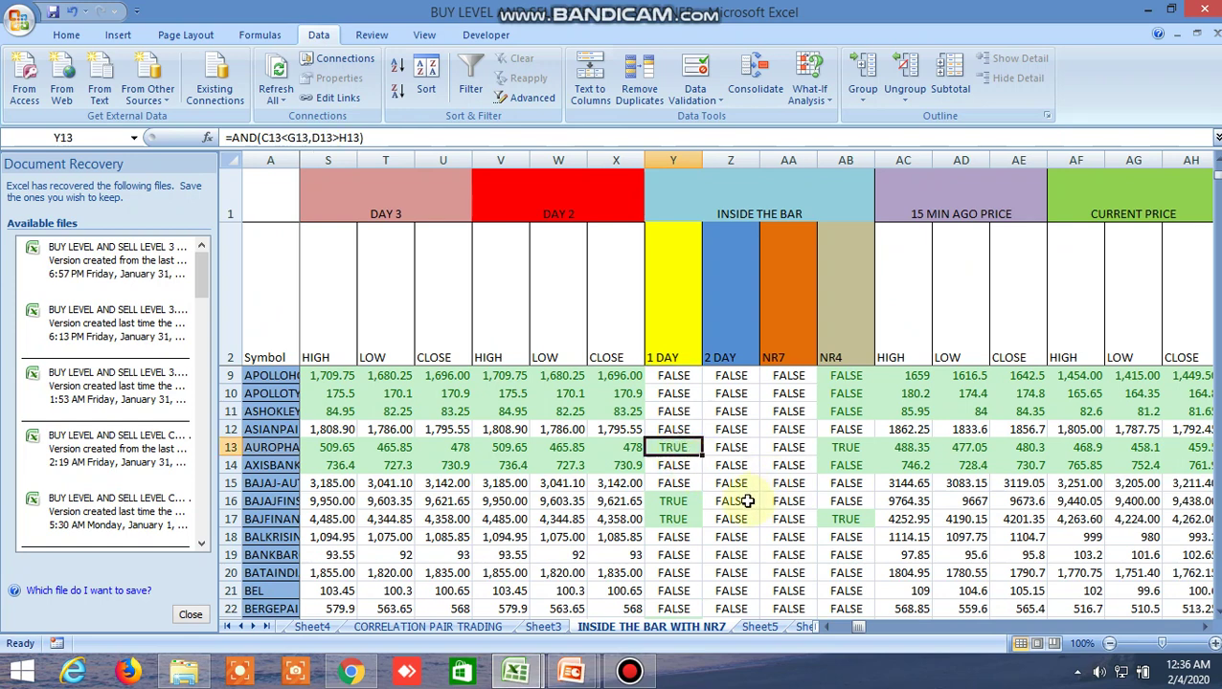
click(846, 449)
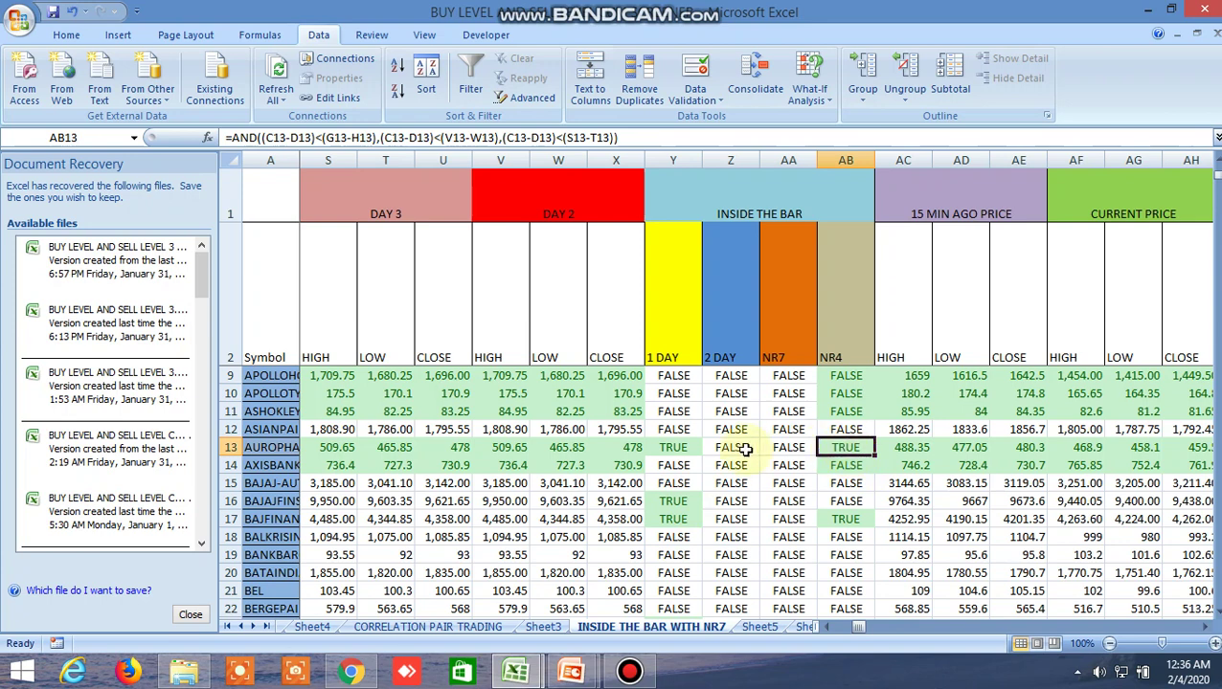
click(690, 448)
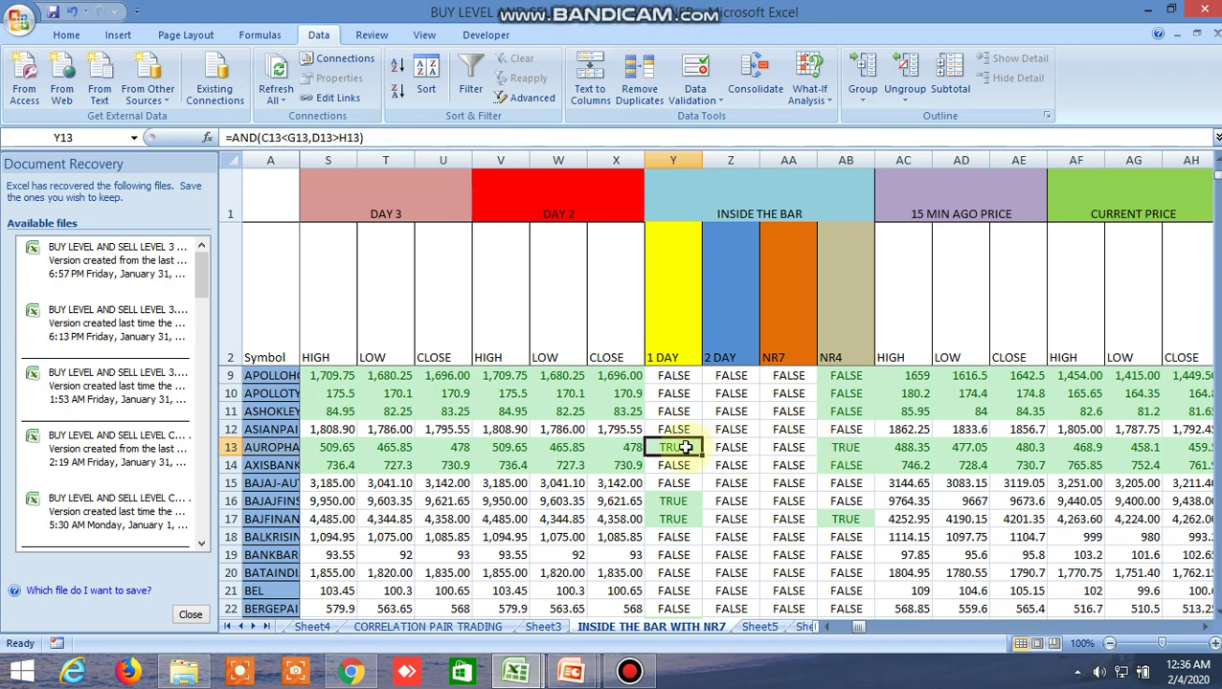
click(850, 447)
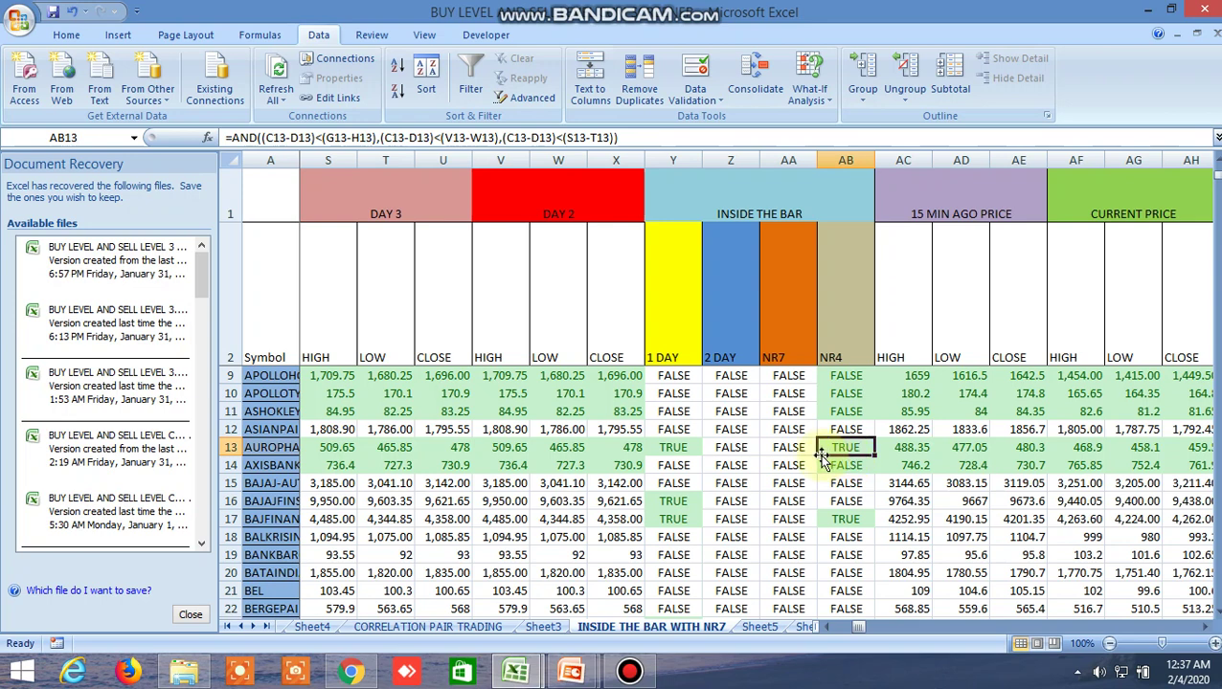
click(670, 447)
click(725, 447)
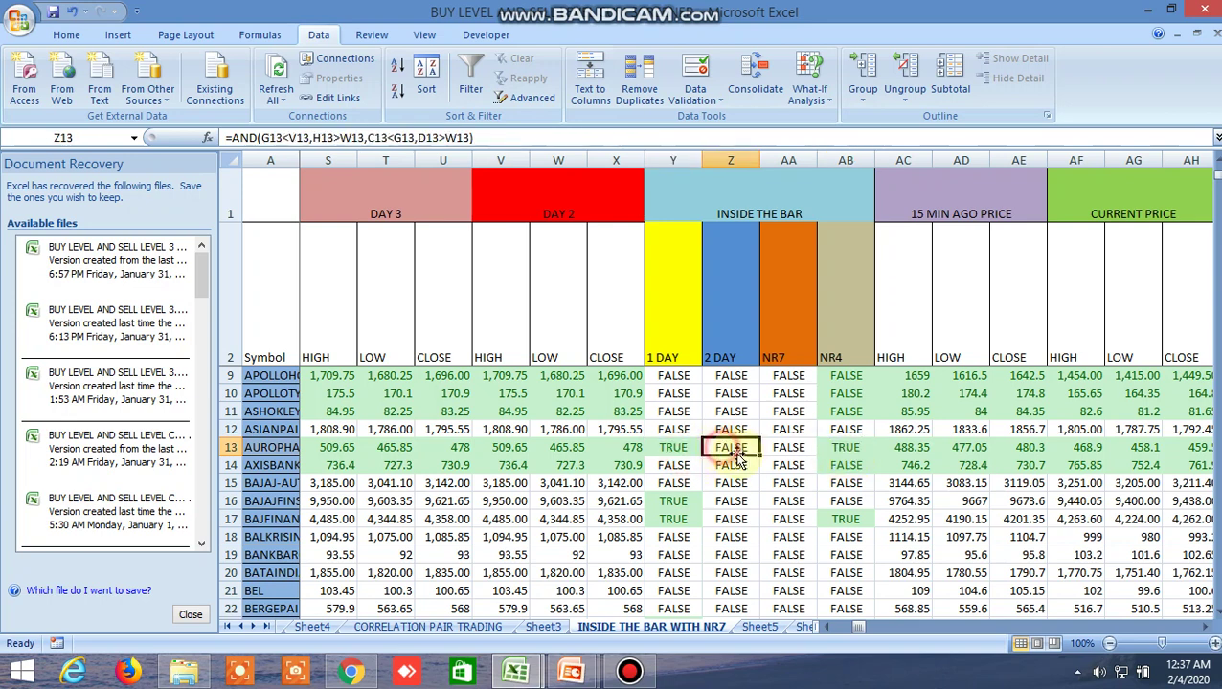
Inspect the TRUE cells of the 1 DAY check at rows 16, 17, 23 and 28 and of NR4 at row 27
click(682, 502)
click(678, 519)
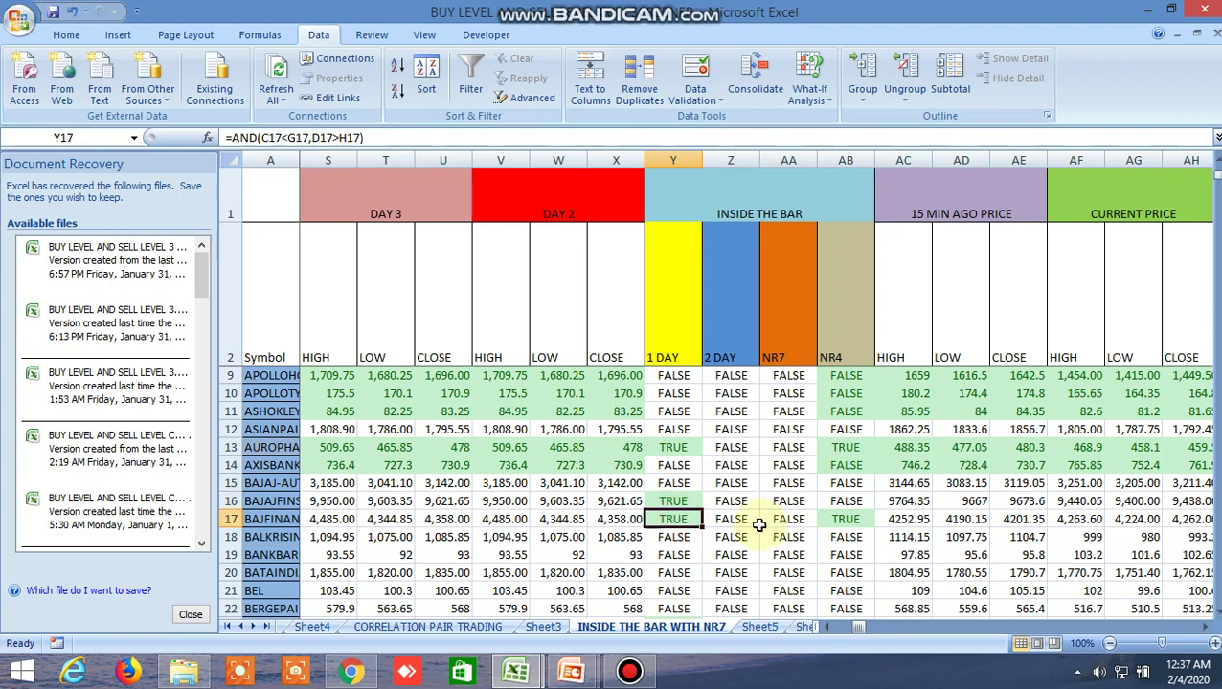
scroll(758, 525, down, 3)
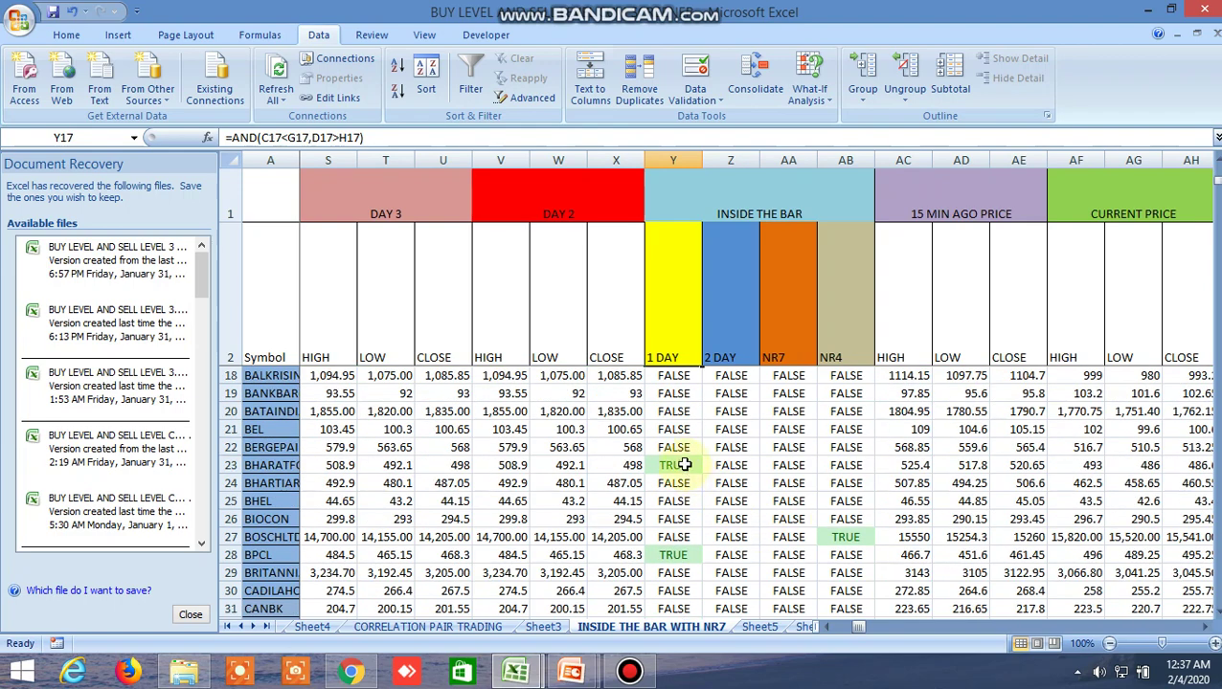
click(685, 464)
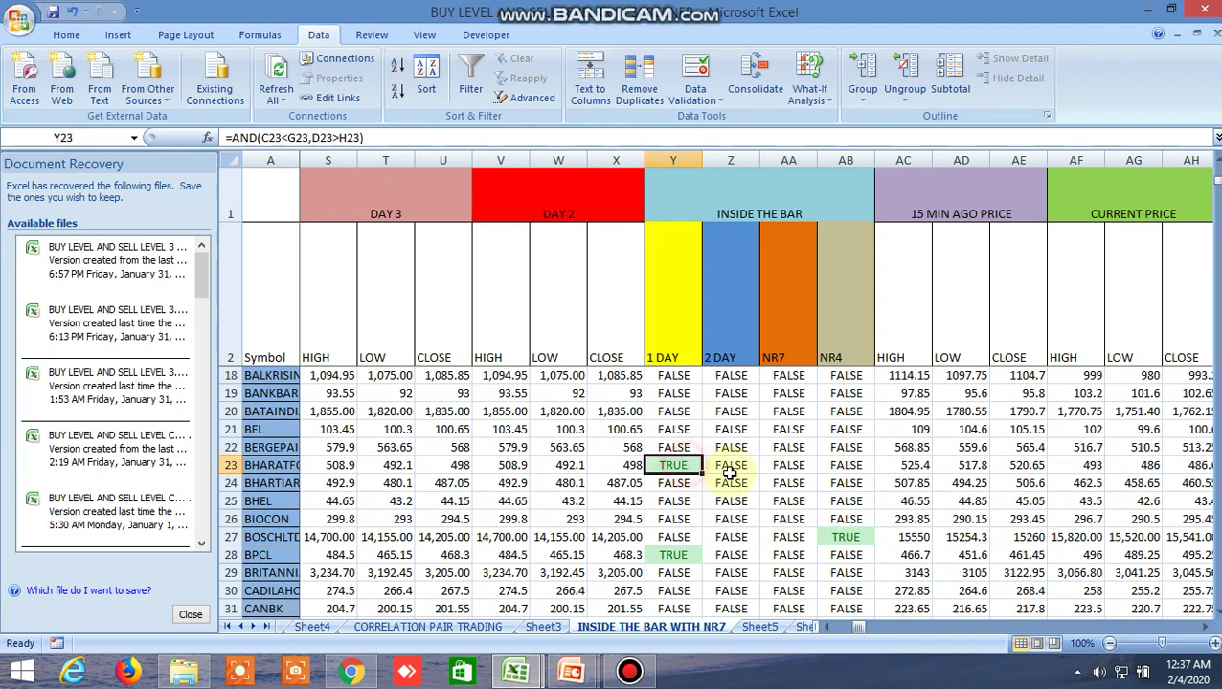
click(831, 537)
click(682, 557)
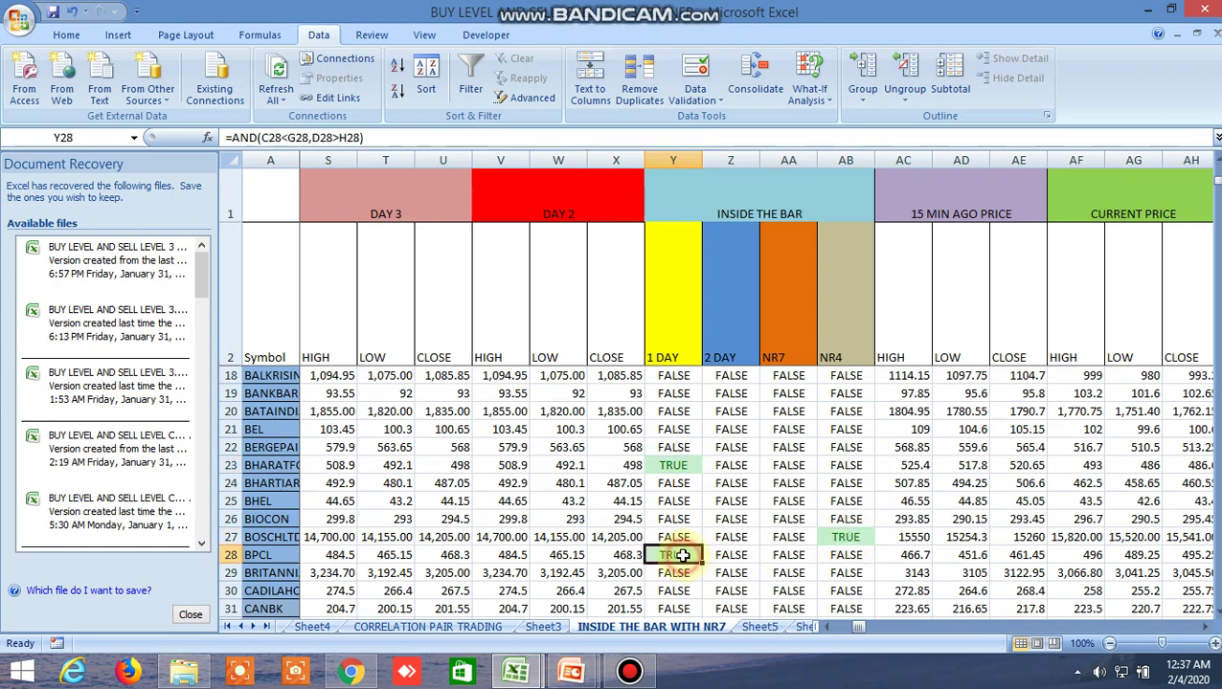
Look over the candlestick pattern columns from the first stocks and inspect the three black crows formula in AK6
drag(859, 627, 867, 622)
right_click(803, 537)
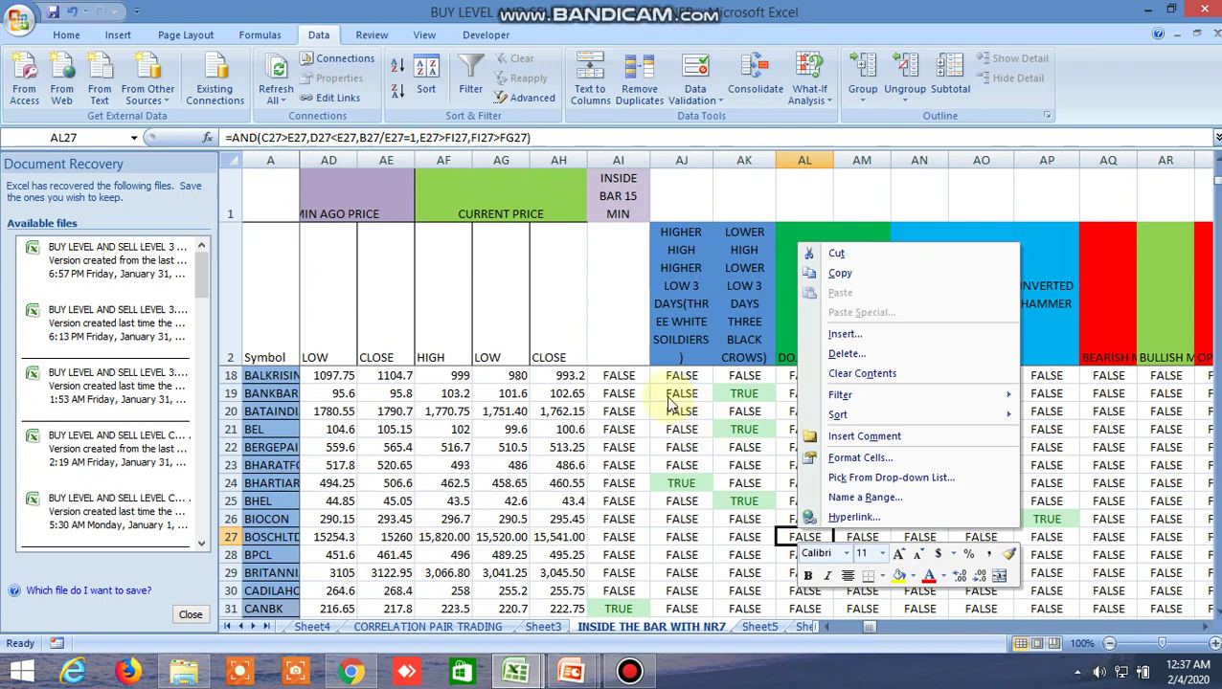
key(Escape)
scroll(670, 402, up, 5)
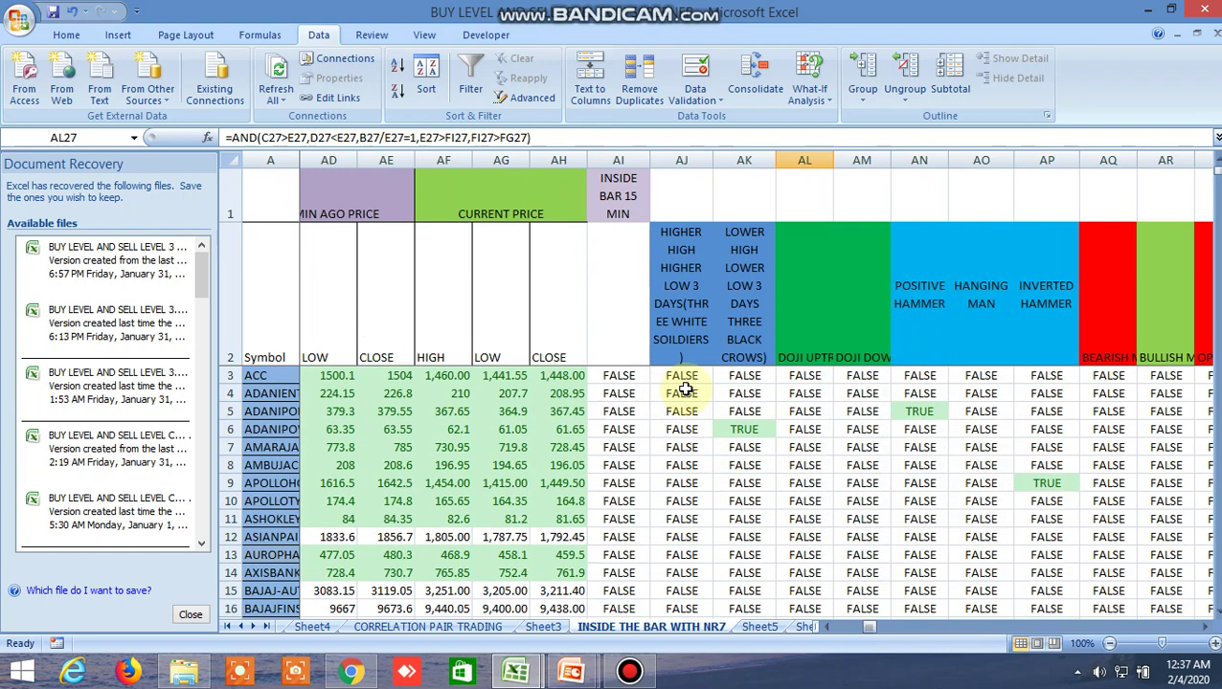
scroll(684, 389, down, 1)
scroll(684, 388, up, 1)
scroll(691, 400, down, 3)
scroll(691, 400, up, 3)
click(749, 429)
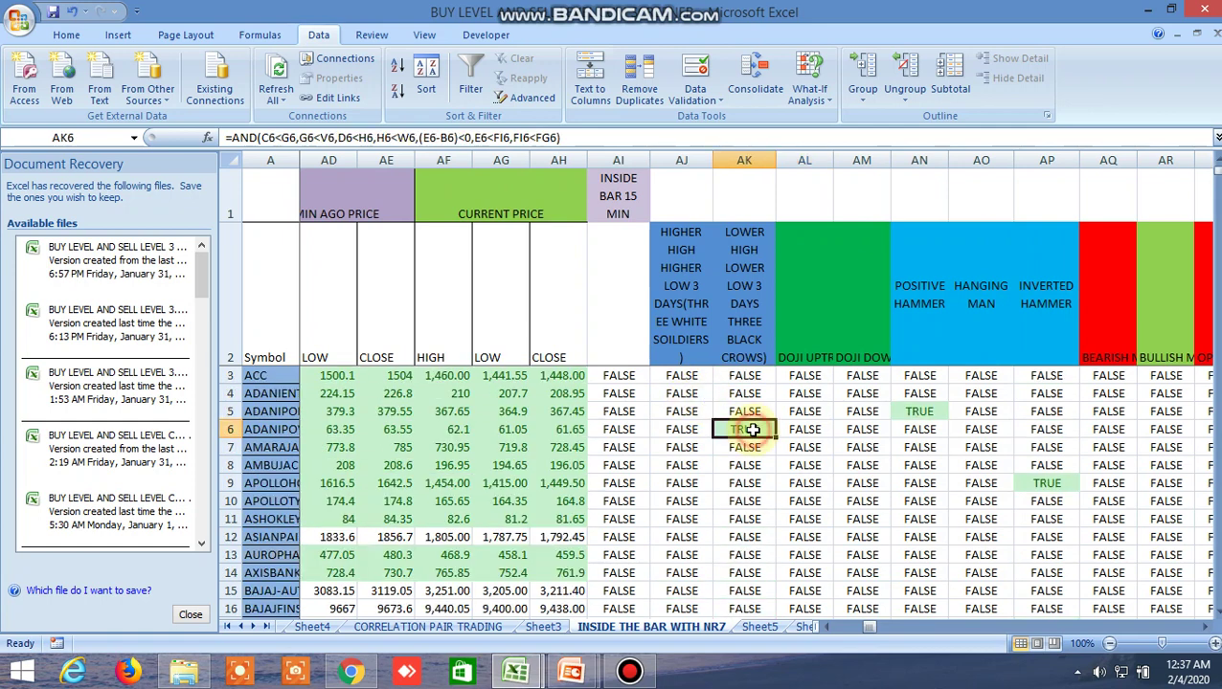
Inspect the three black crows cells AK19 and AK21 and the three white soldiers cell AJ24
scroll(744, 454, down, 2)
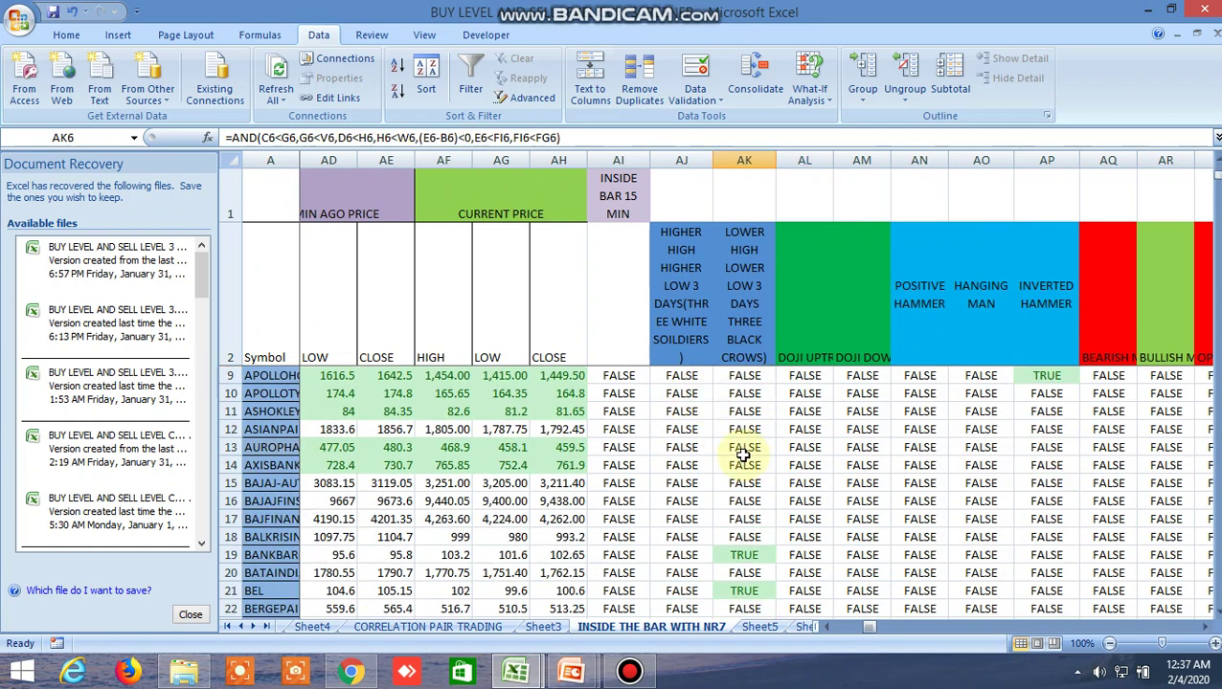
scroll(748, 471, down, 2)
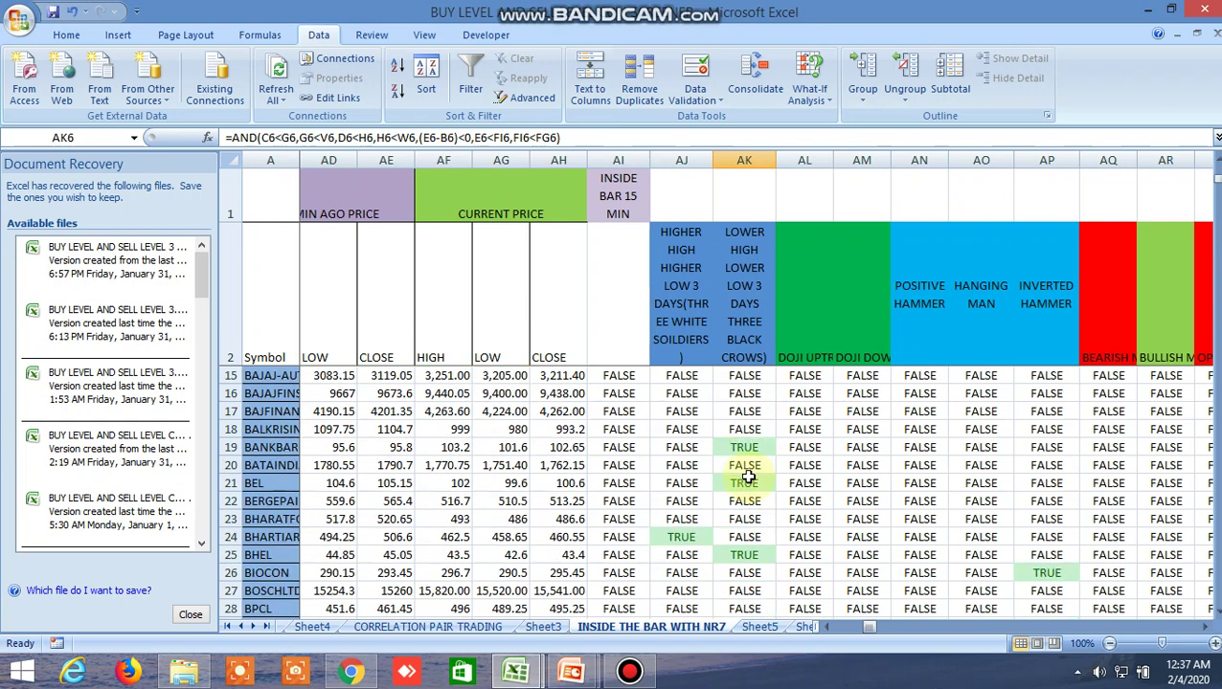
right_click(748, 447)
click(748, 447)
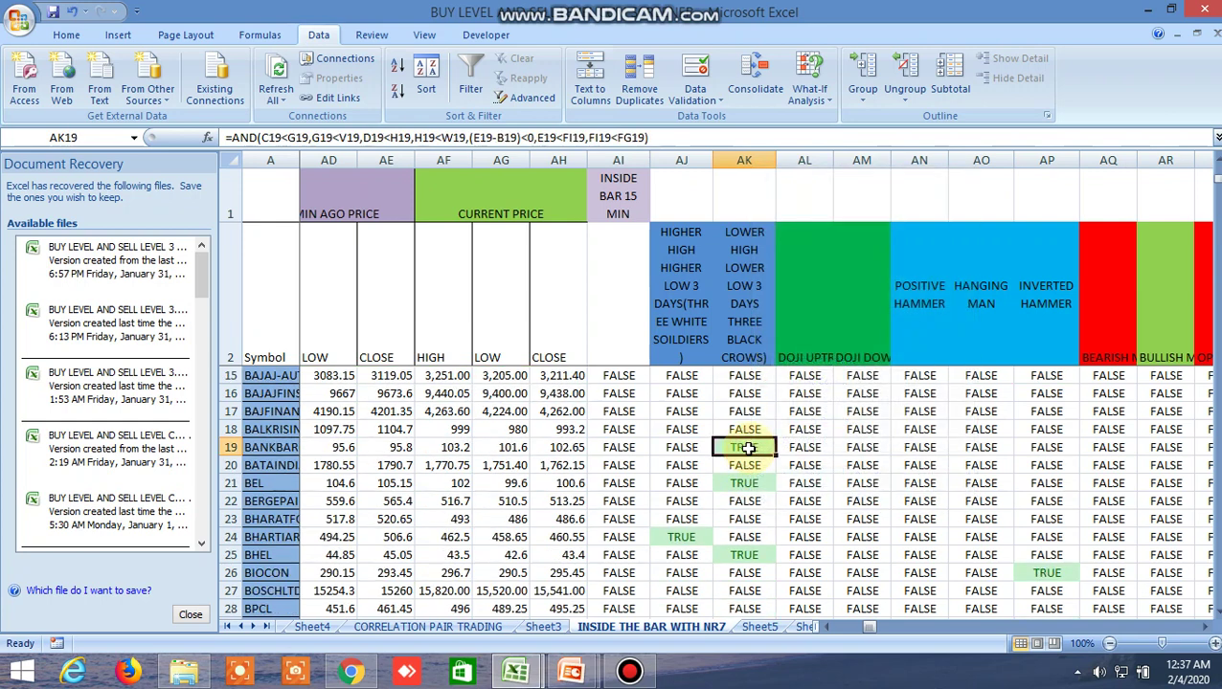
click(752, 483)
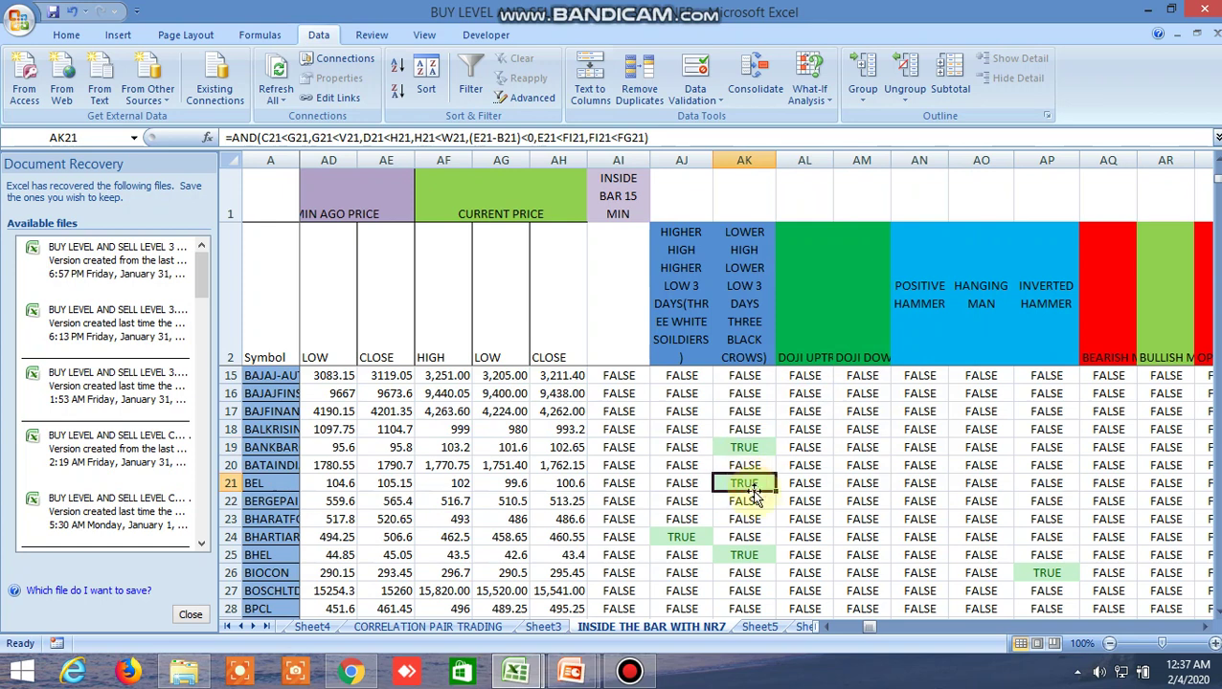
click(696, 539)
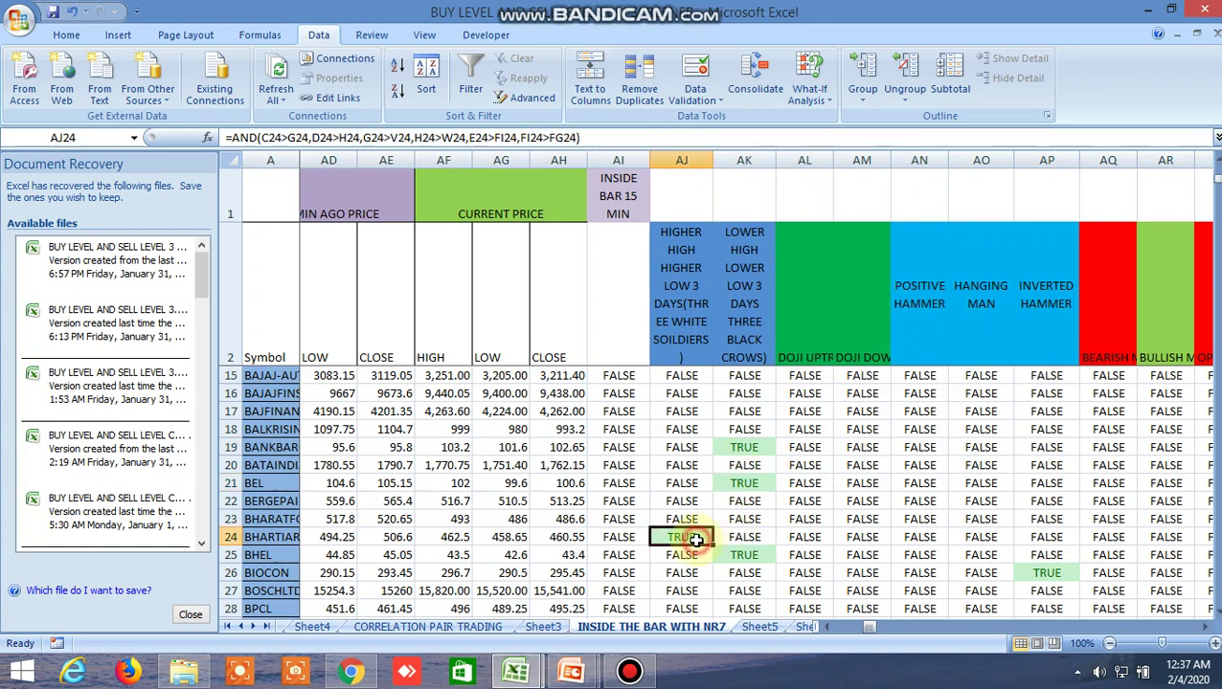
scroll(776, 510, down, 1)
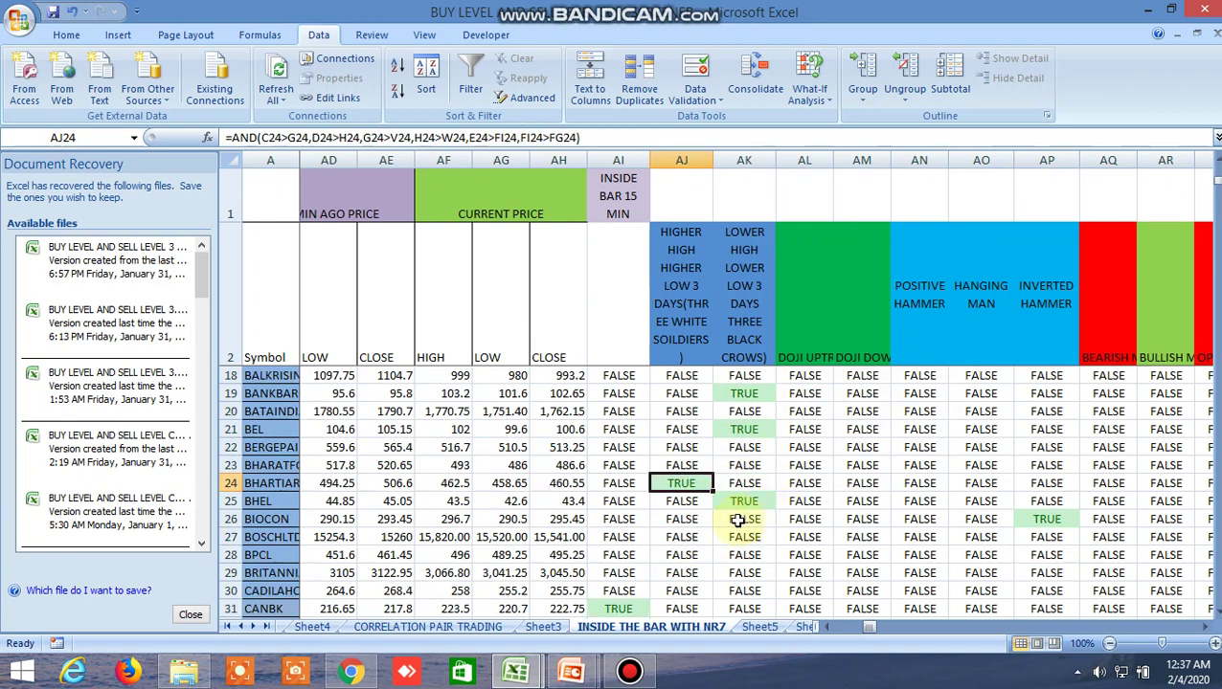
Switch to the Kite chart in Chrome and load BHARTIARTL (NSE) to examine its latest three daily candles
click(350, 672)
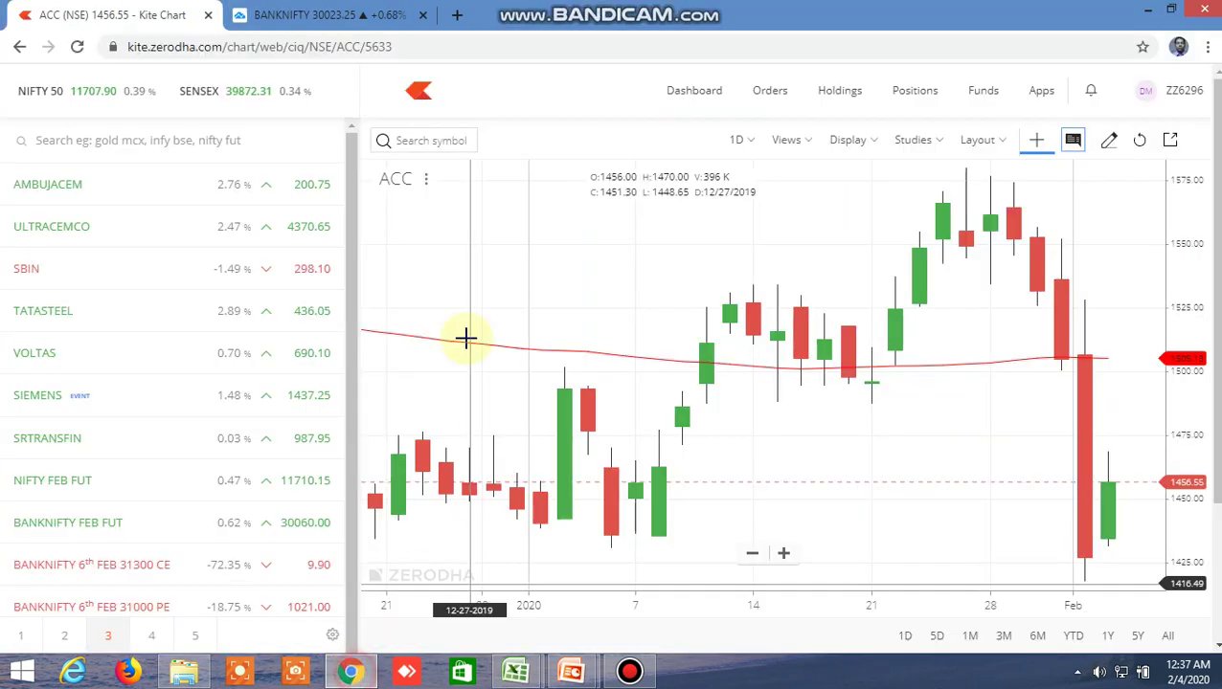
click(415, 139)
text(bh)
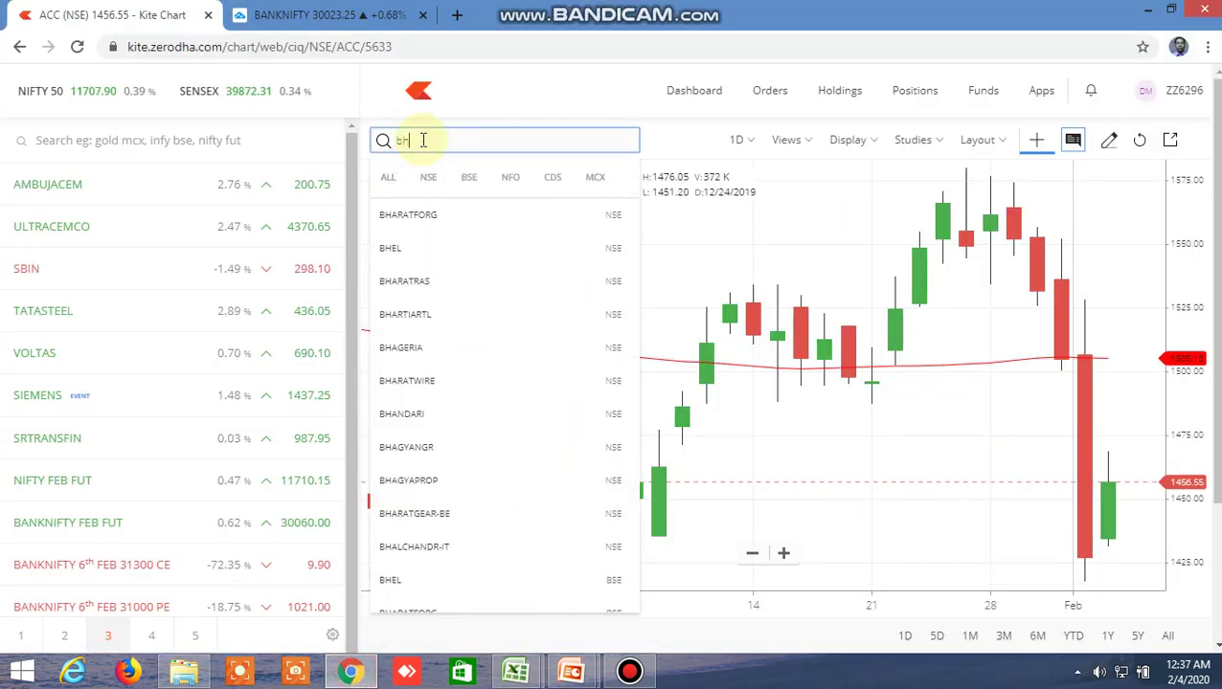
text(arti)
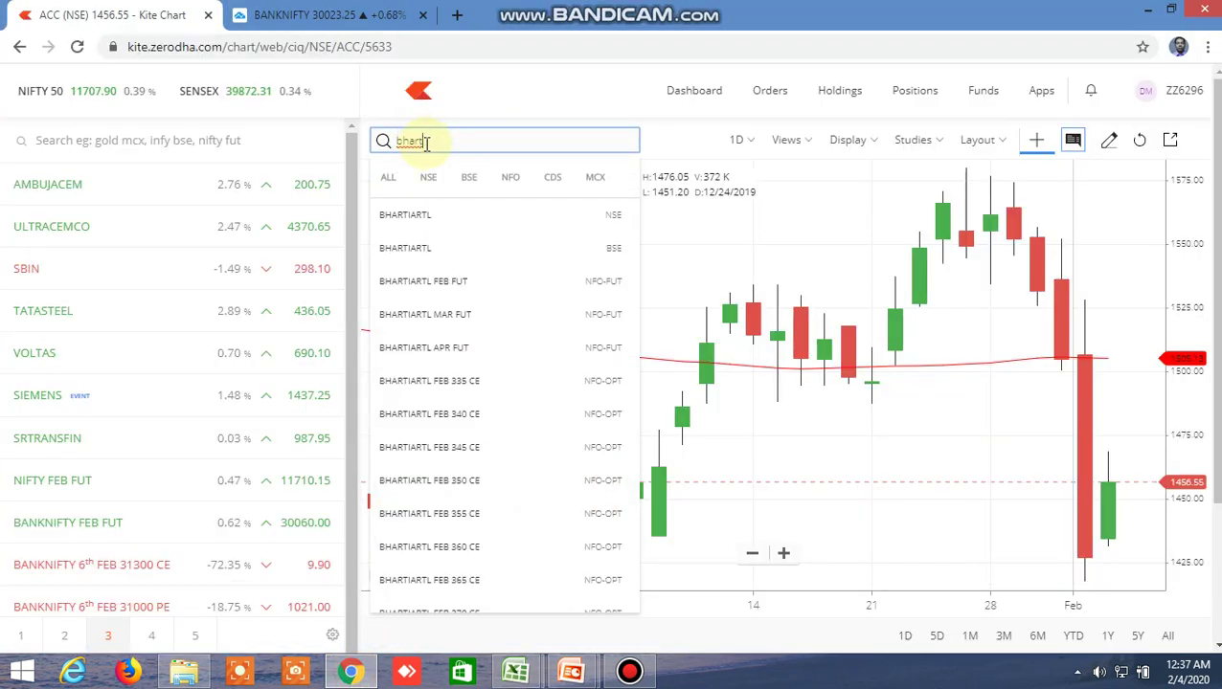
click(418, 214)
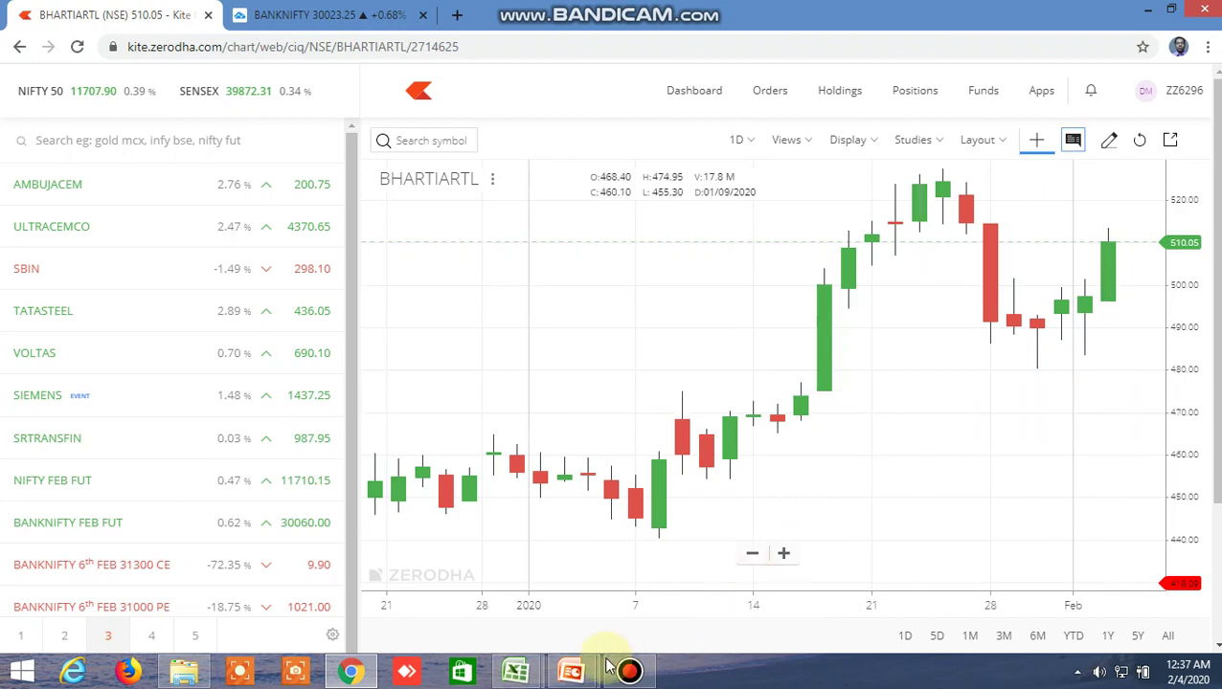
mouse_move(527, 675)
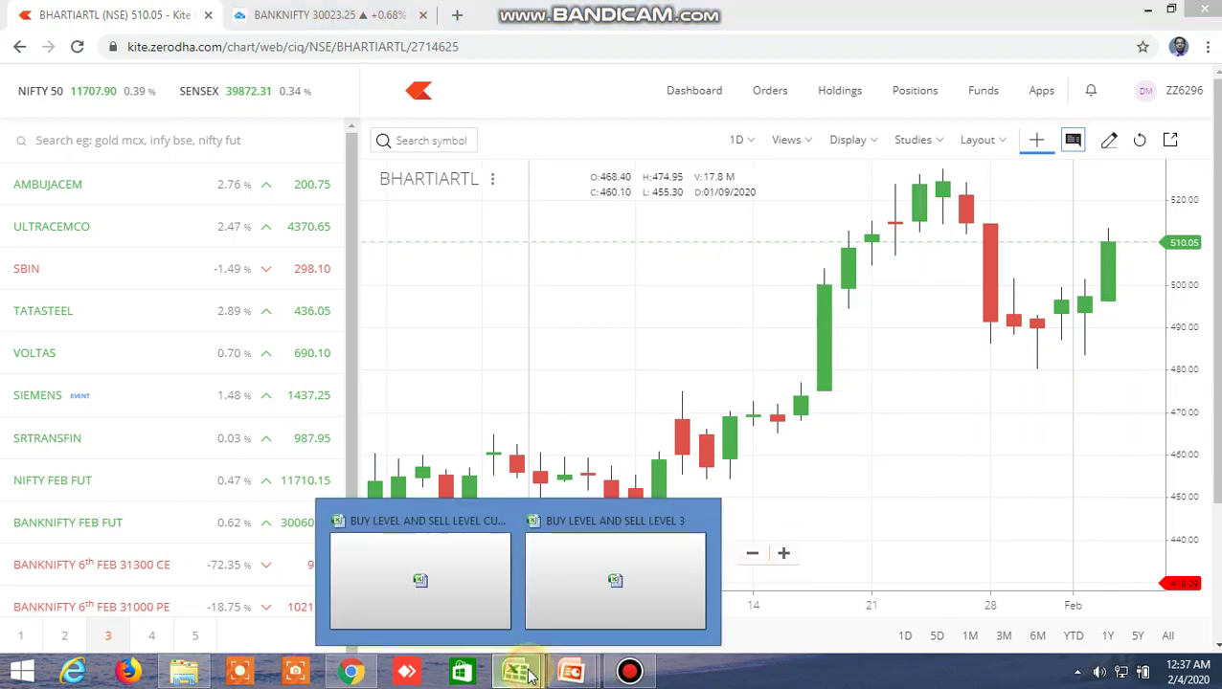
Switch to the BUY LEVEL AND SELL LEVEL CUM SCREENER workbook in Excel and inspect the three black crows cells AK21 and AK25
click(443, 578)
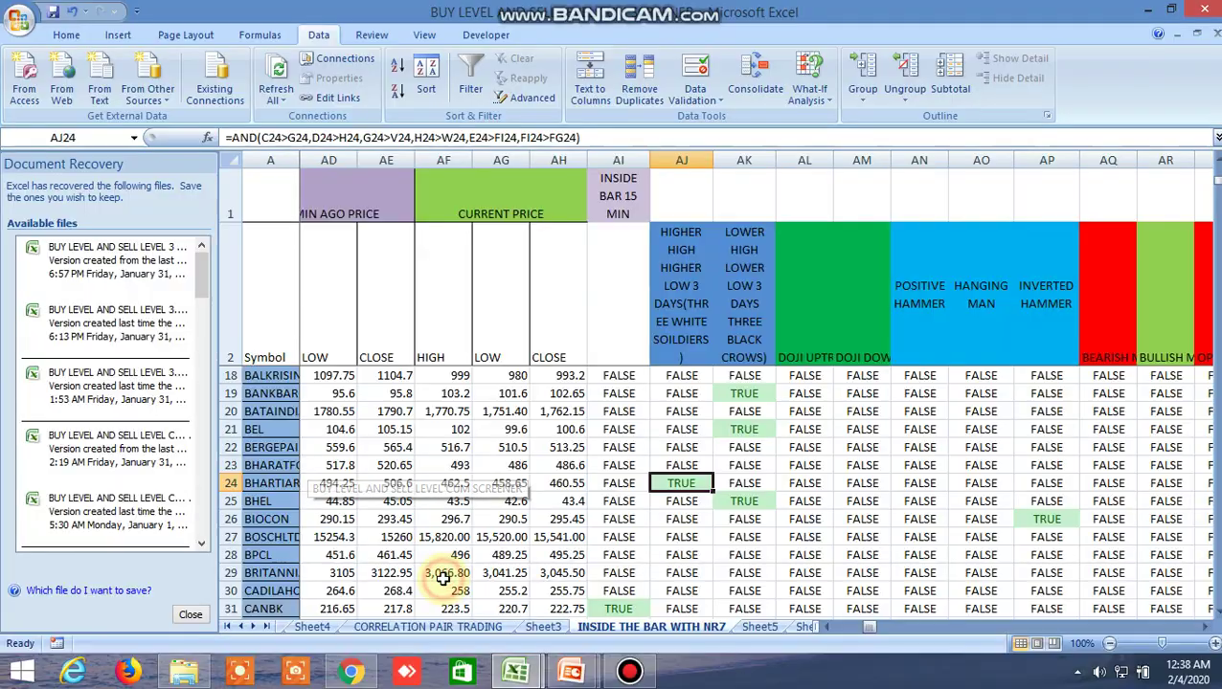
click(743, 430)
double_click(752, 500)
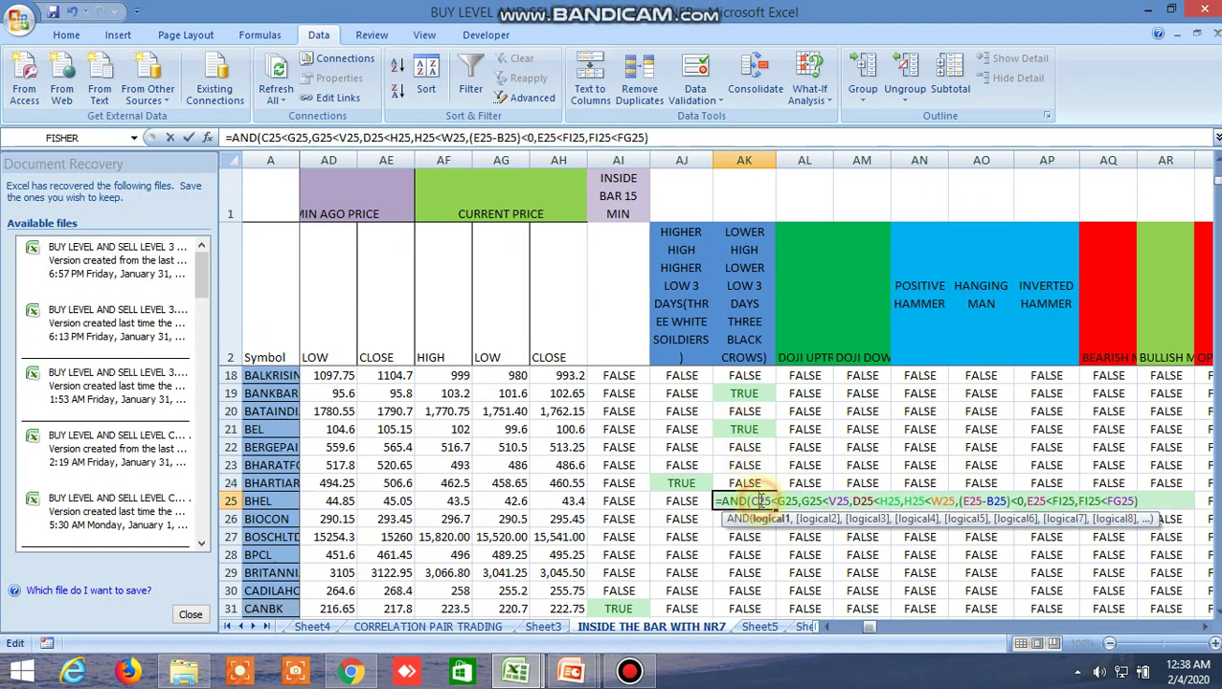
click(635, 554)
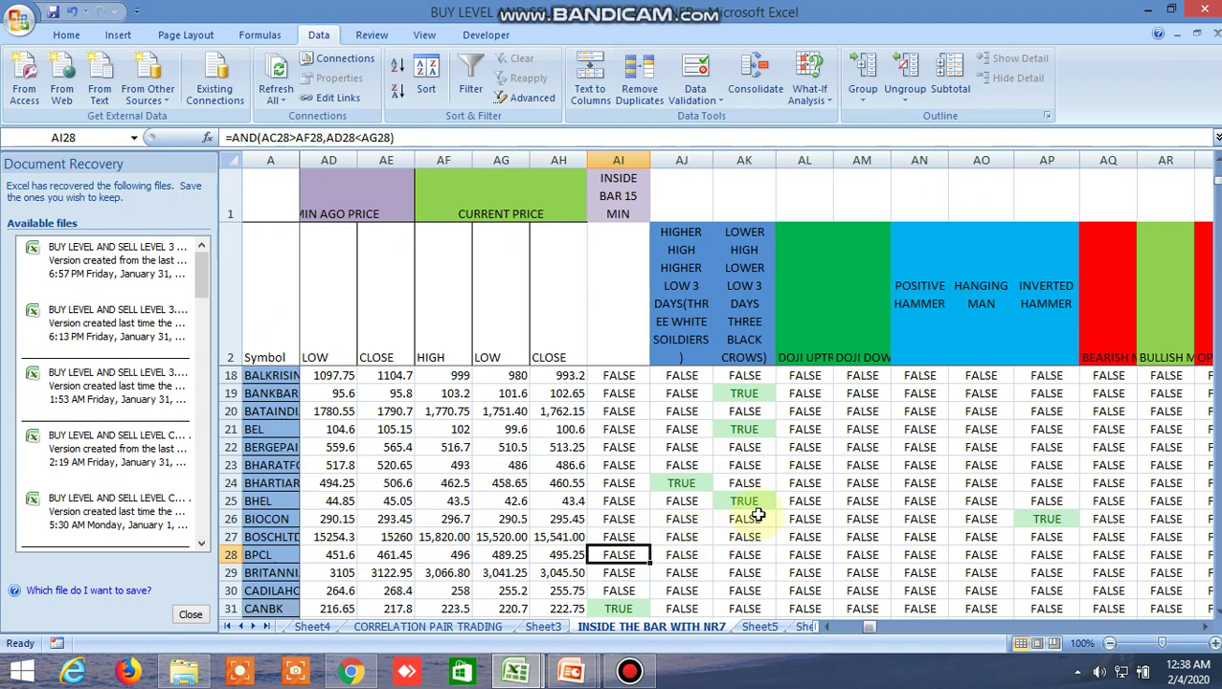
Inspect the three white soldiers cell AJ41 for DIVISLAB and the three black crows cell AK48 for GAIL
scroll(729, 532, down, 2)
scroll(731, 519, down, 4)
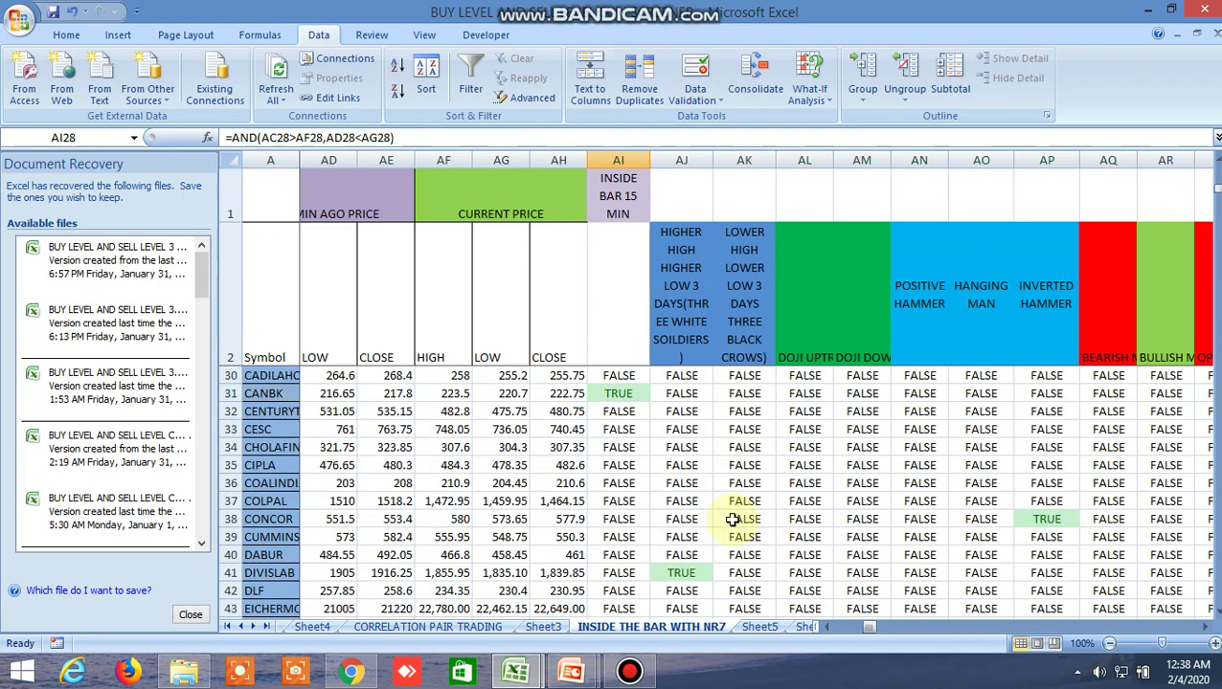
click(693, 465)
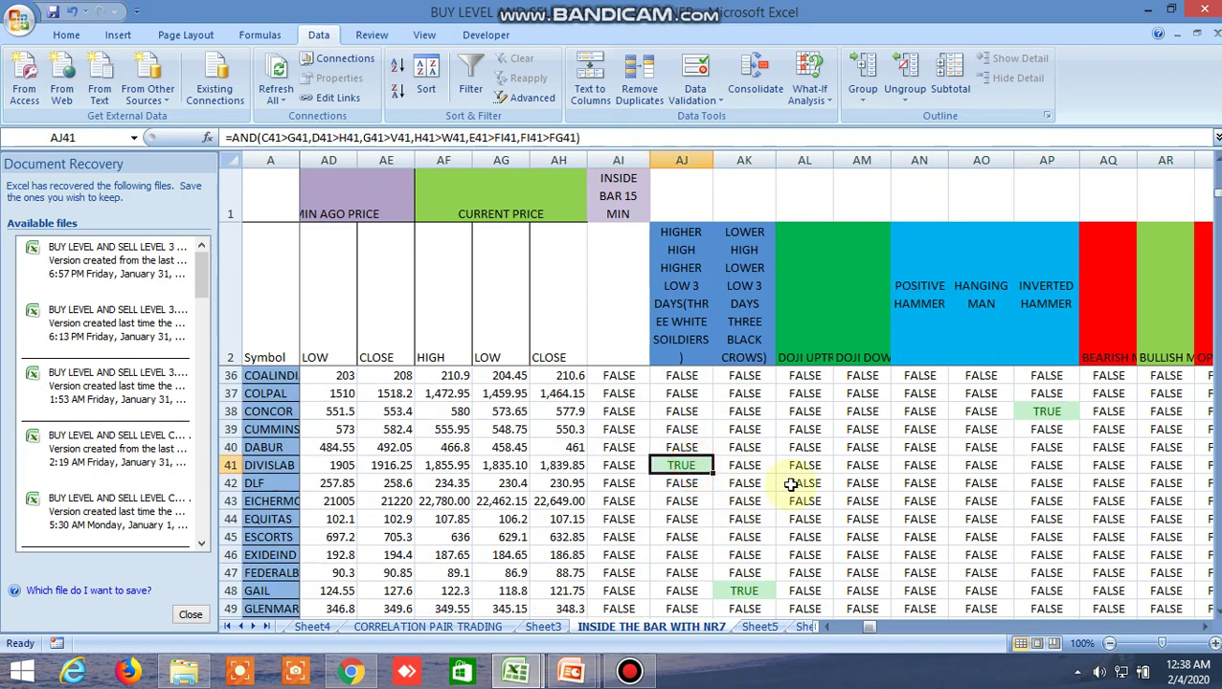
click(757, 591)
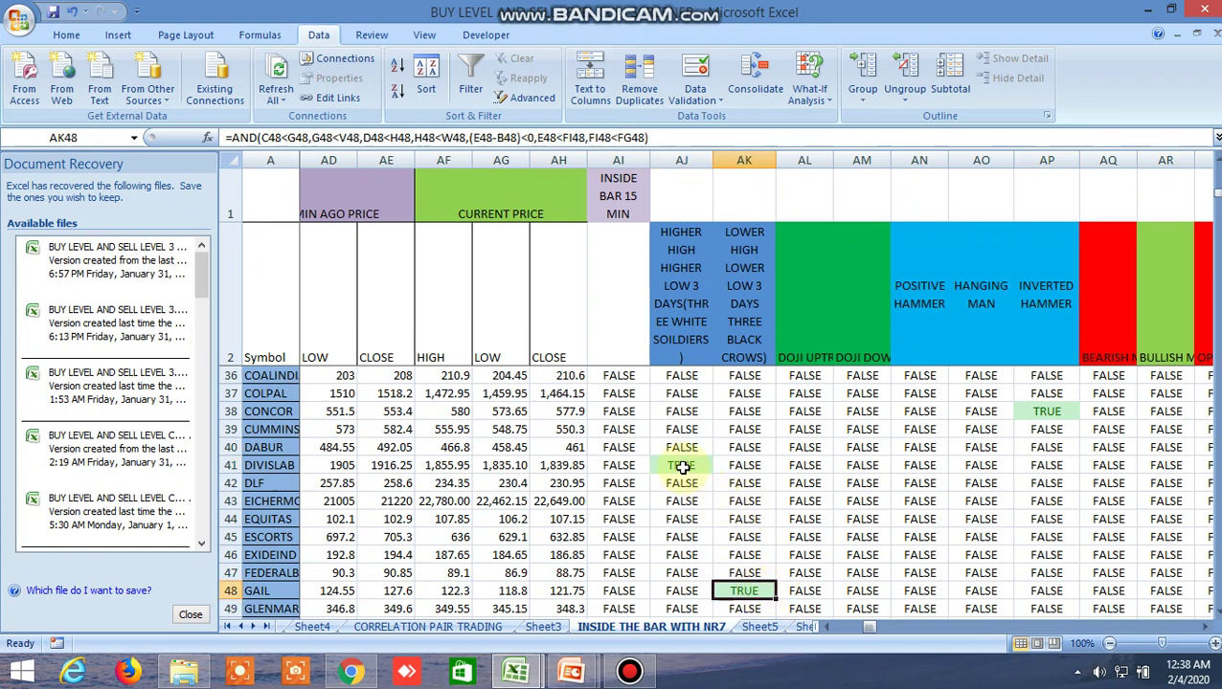
Switch to the Kite chart in Chrome, load DIVISLAB (NSE) and examine its latest daily candles up close
click(352, 672)
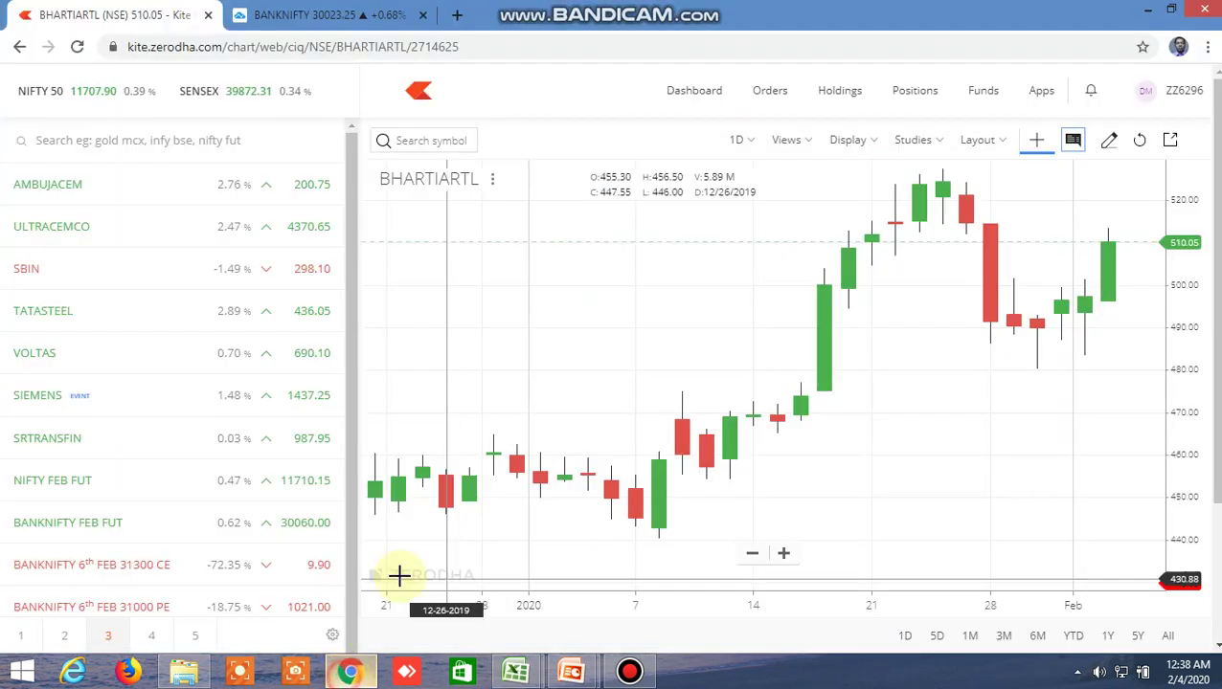
click(407, 142)
text(d)
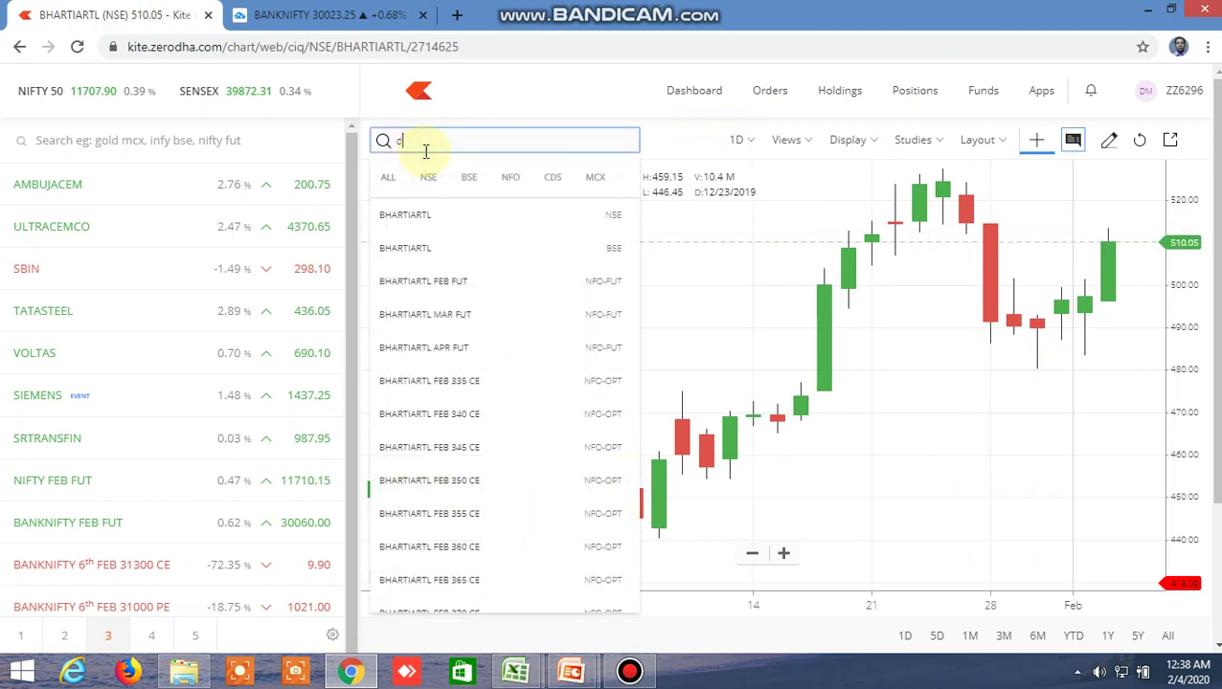
text(ivislab)
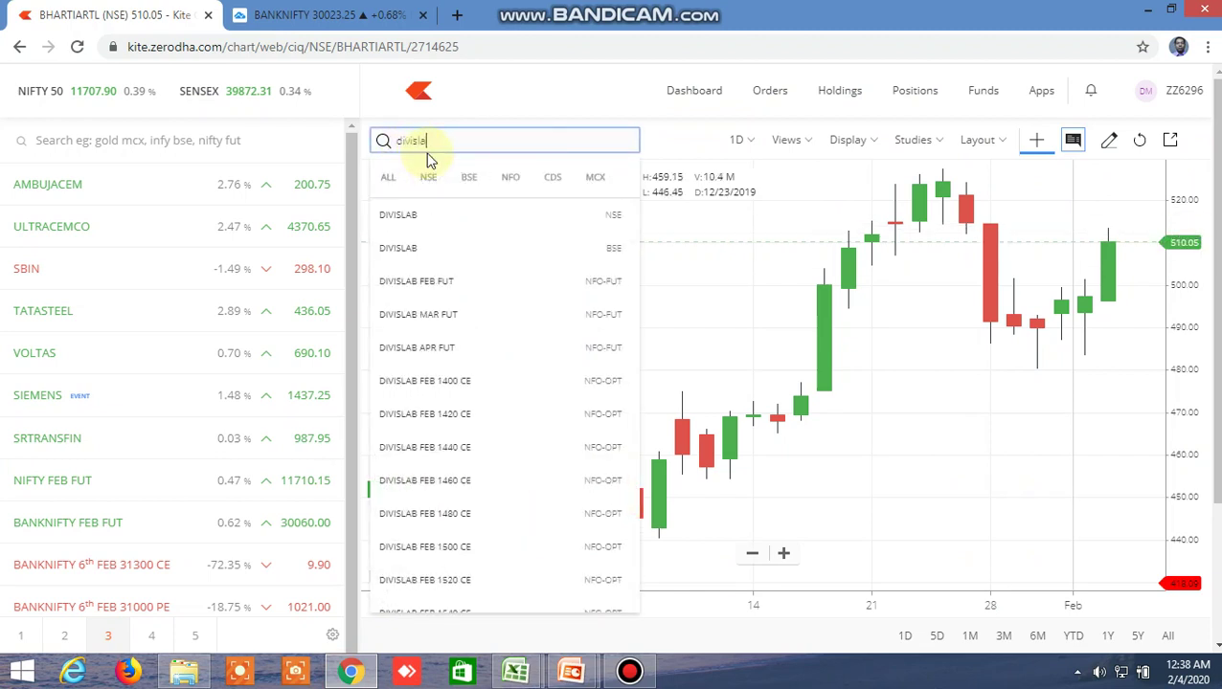
click(394, 214)
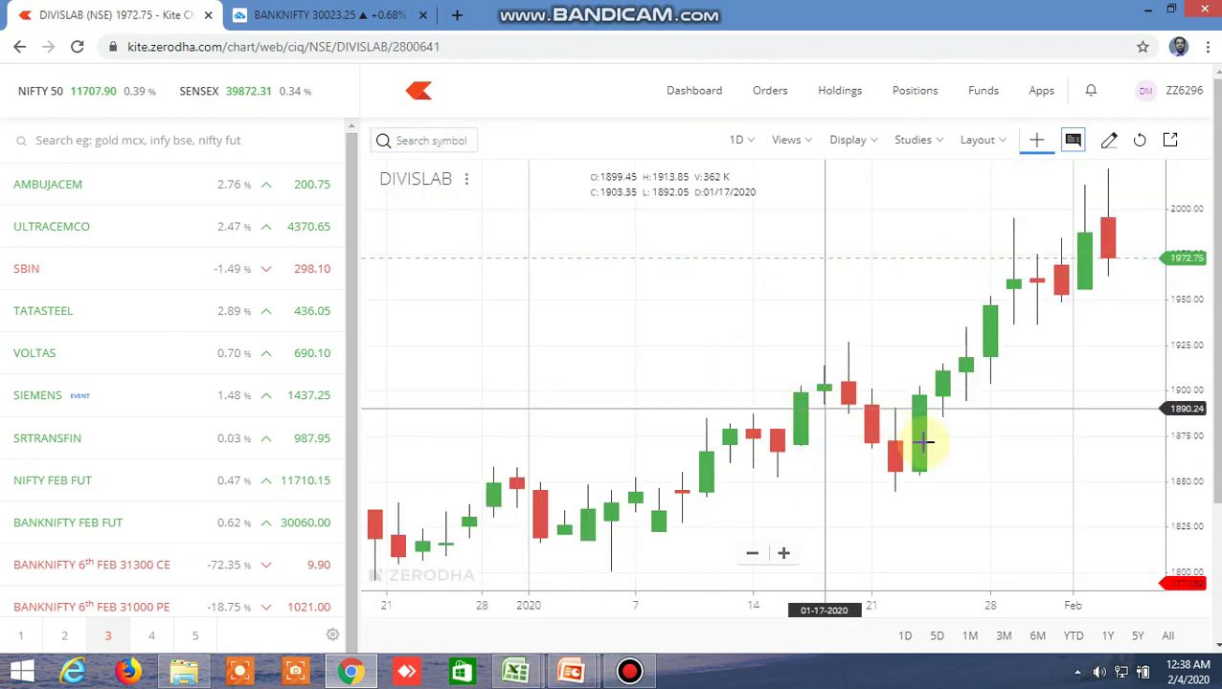
scroll(933, 459, up, 3)
scroll(933, 463, up, 2)
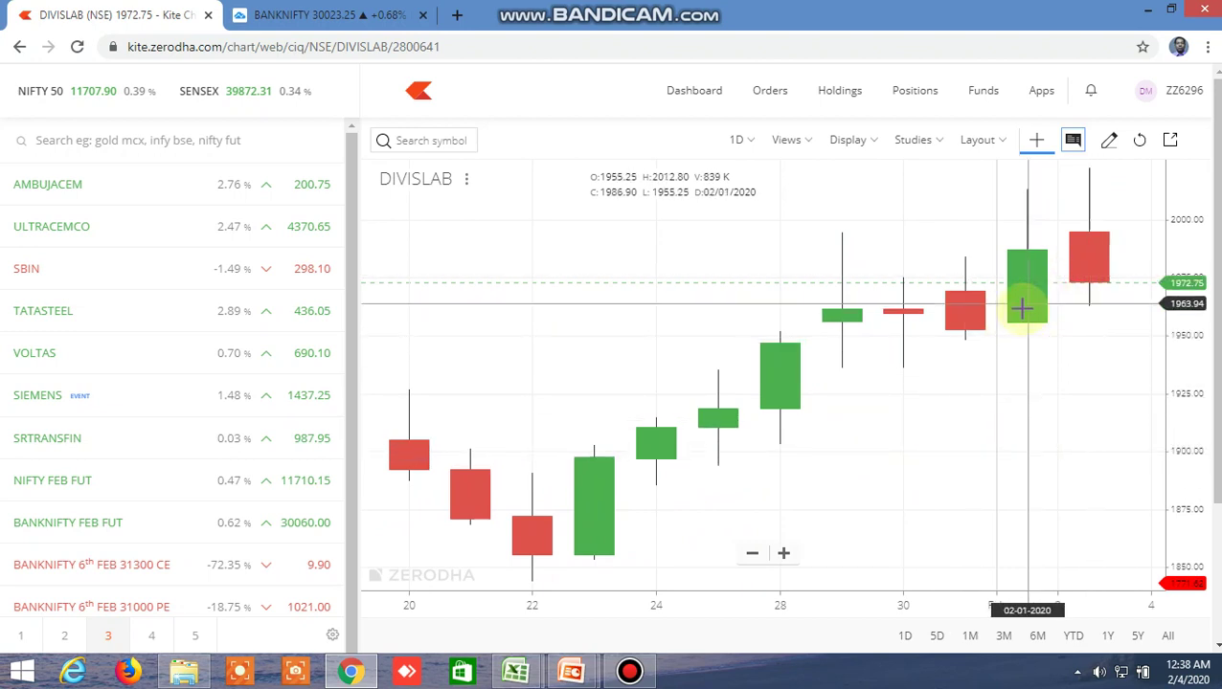
Load the GAIL (NSE) chart to examine its latest three daily candles
click(432, 141)
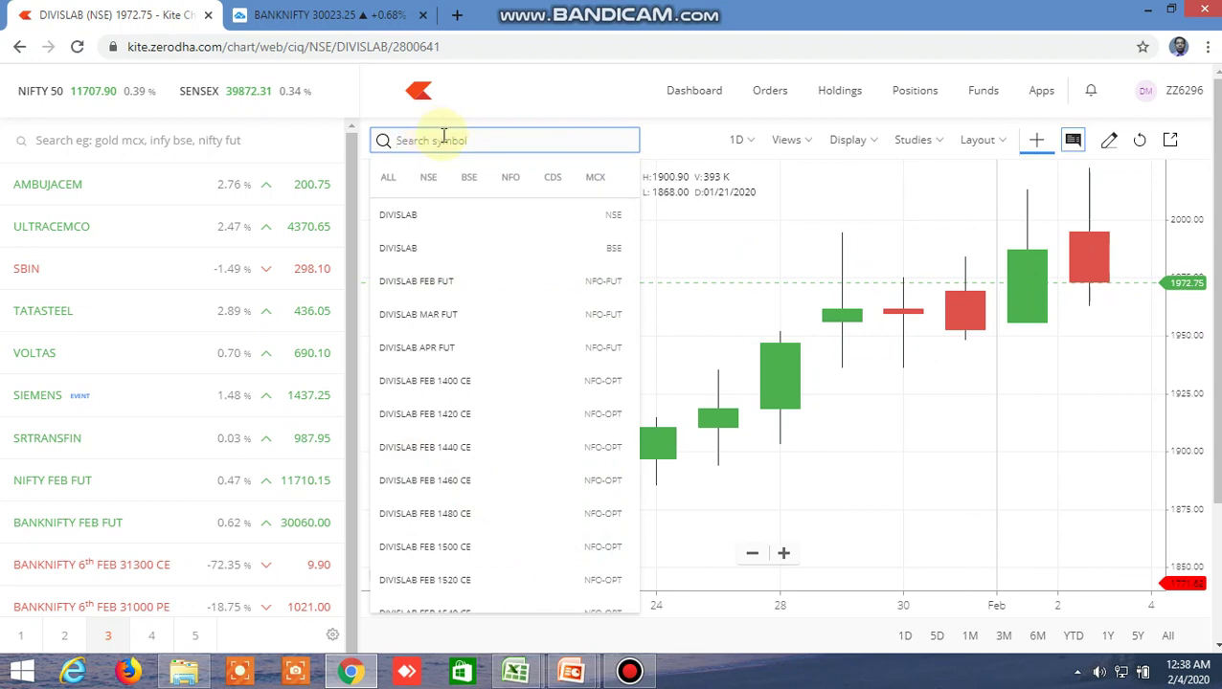
text(gai)
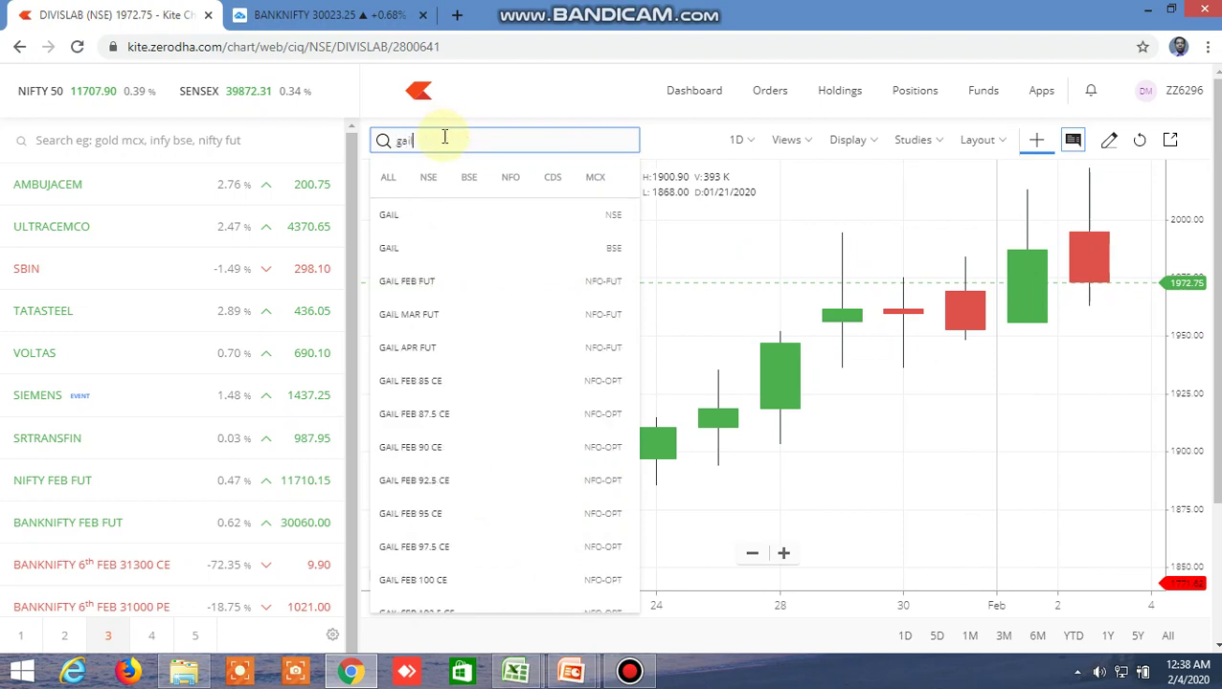
text(l)
click(428, 213)
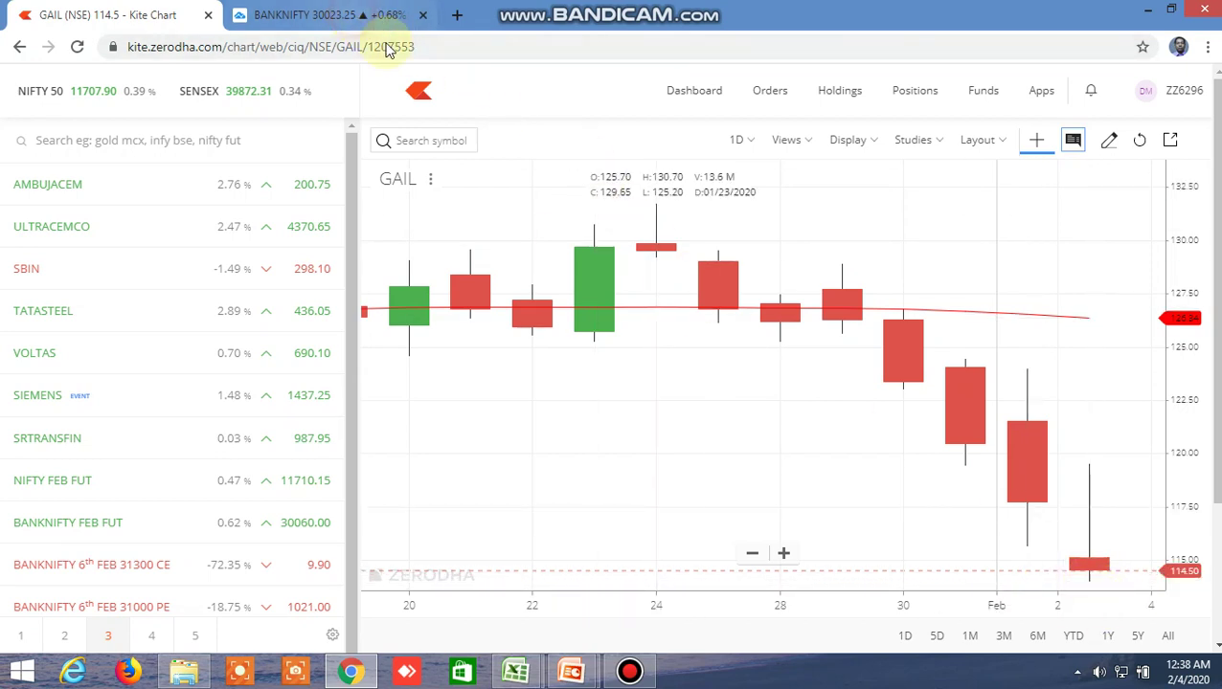
Check the positive hammer cell AN5 in the Excel screener and load ADANIPORTS (NSE) in the Kite chart to compare
key(alt+Tab)
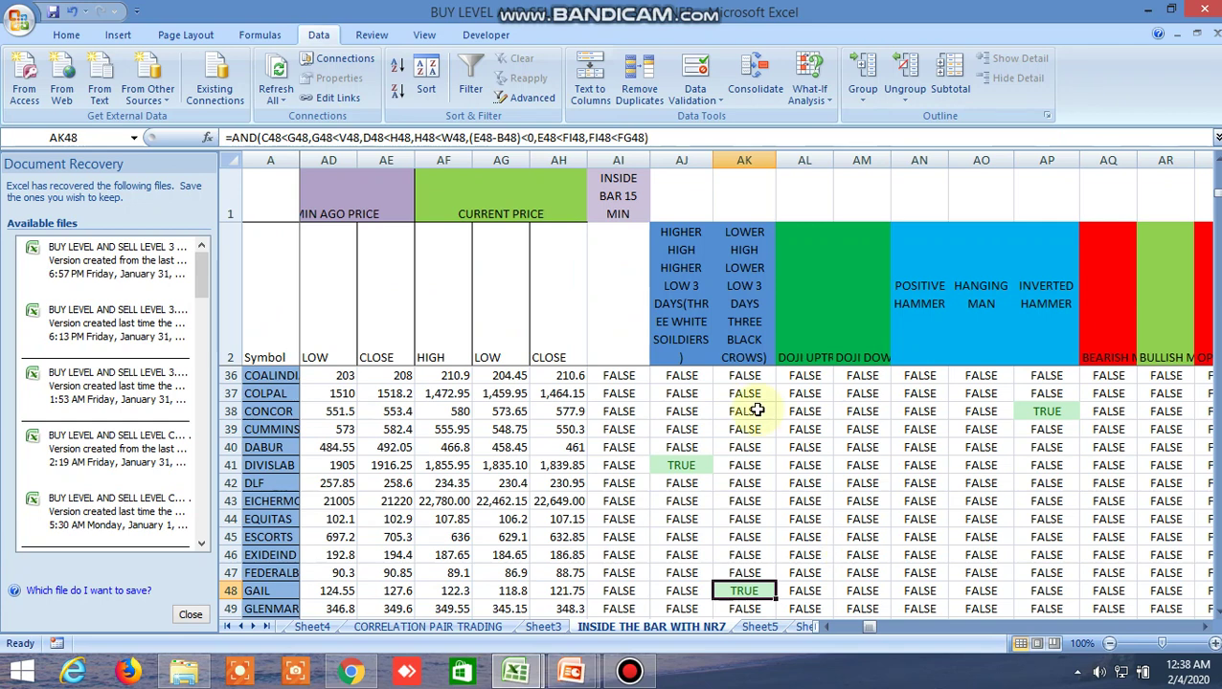
key(alt+Tab)
click(410, 220)
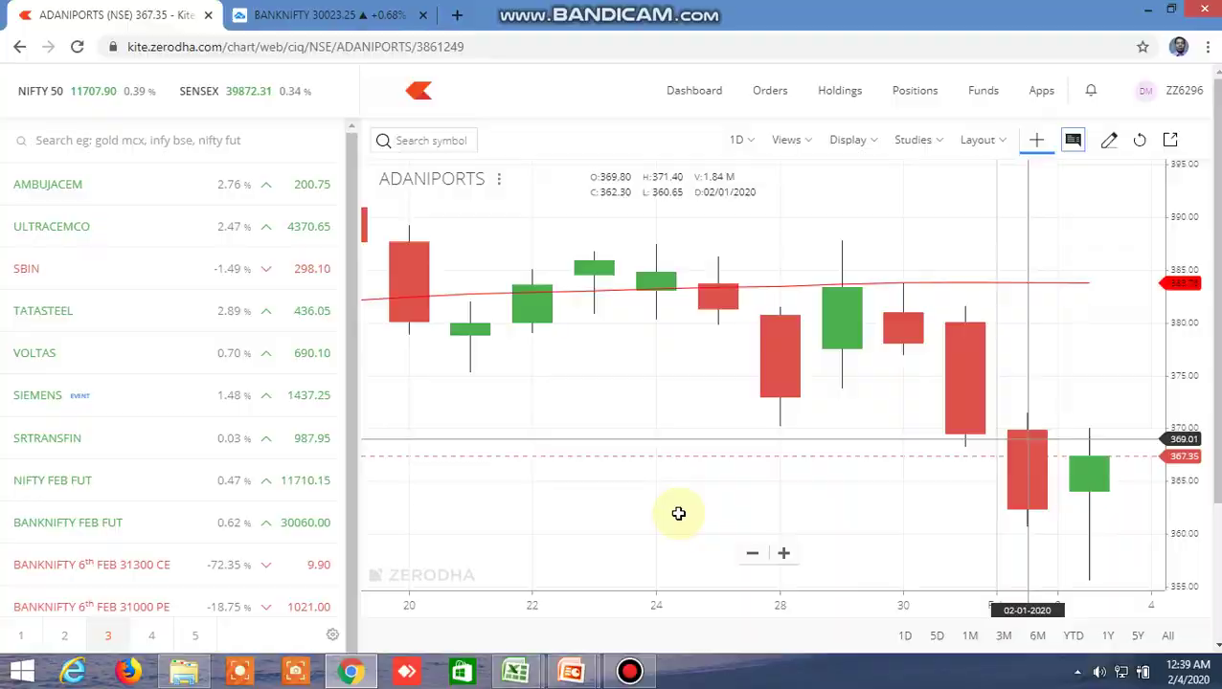
Switch to the Excel screener and inspect the MASTER3.5 LONG cells AZ7 and AZ8 and the formula in AZ9
key(alt+Tab)
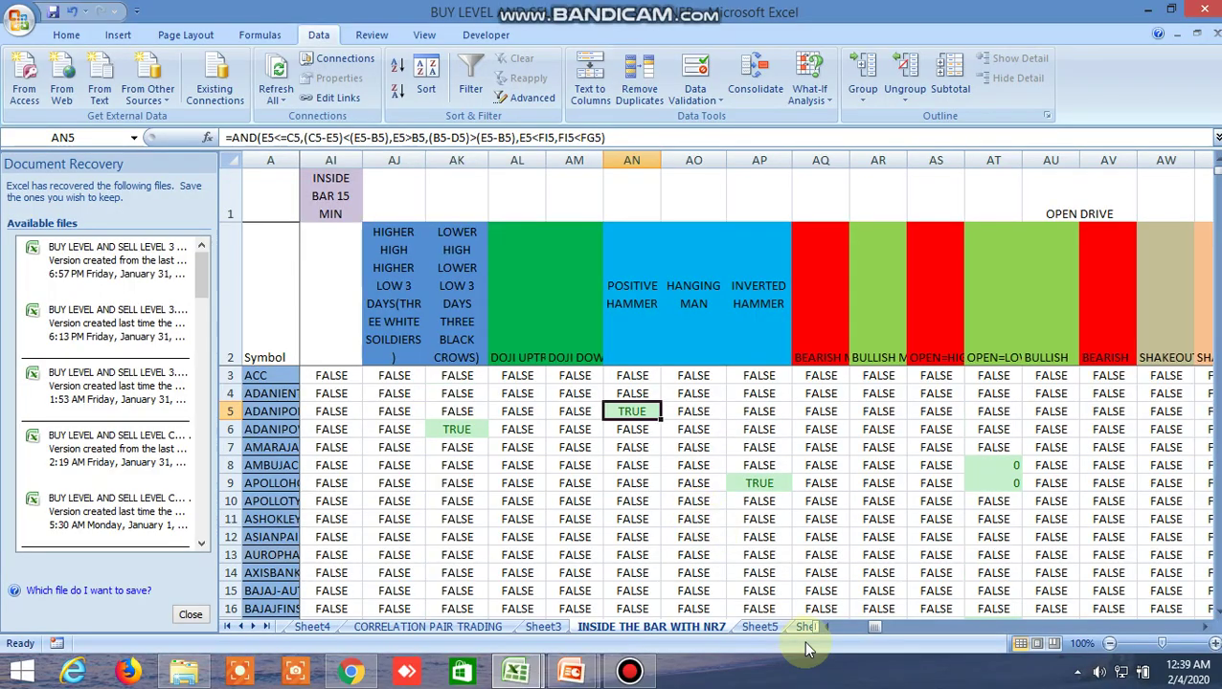
drag(875, 628, 886, 626)
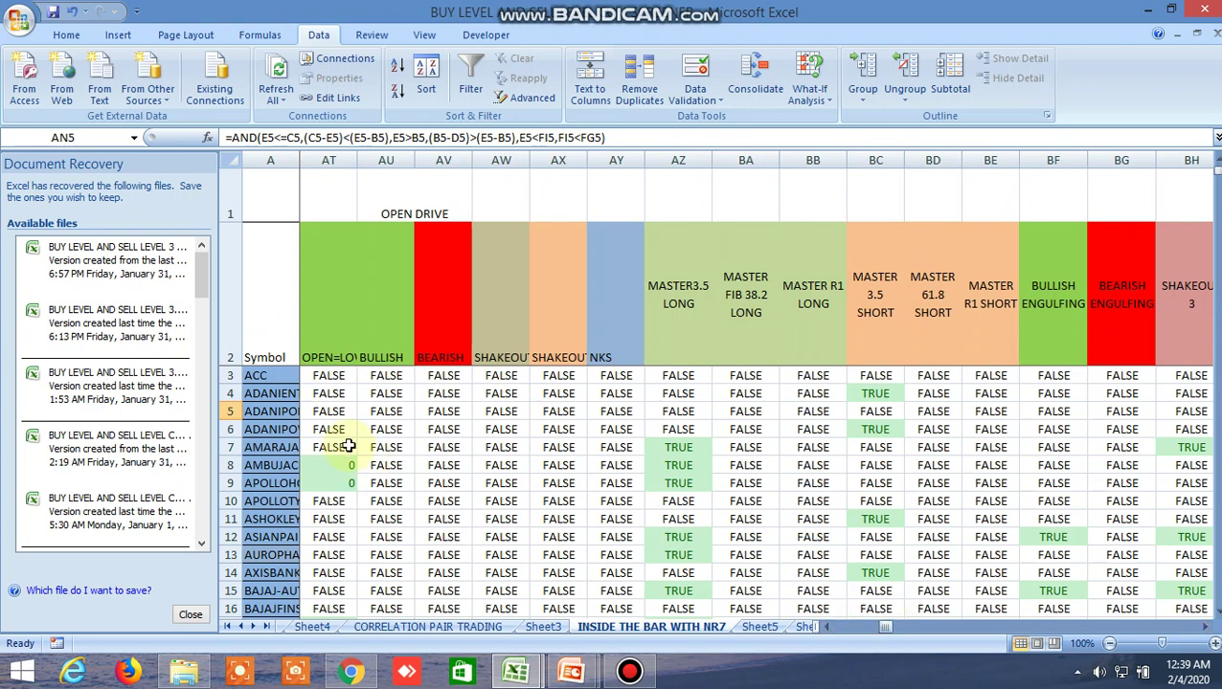
click(657, 449)
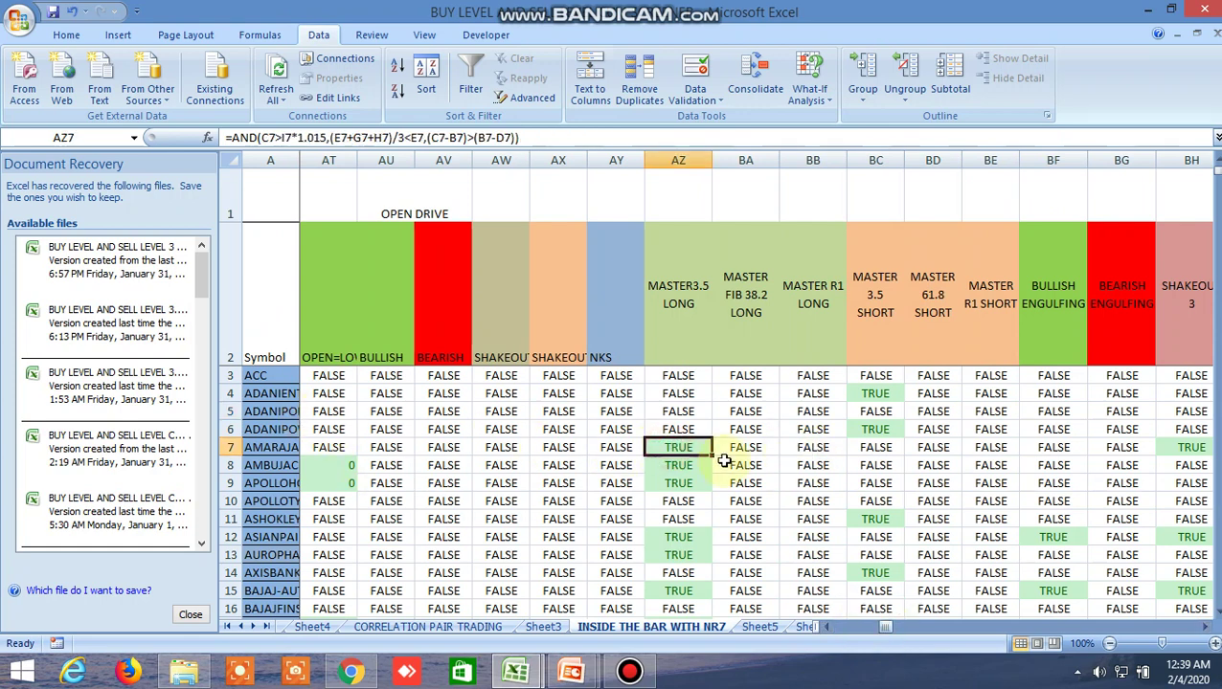
click(694, 466)
double_click(682, 483)
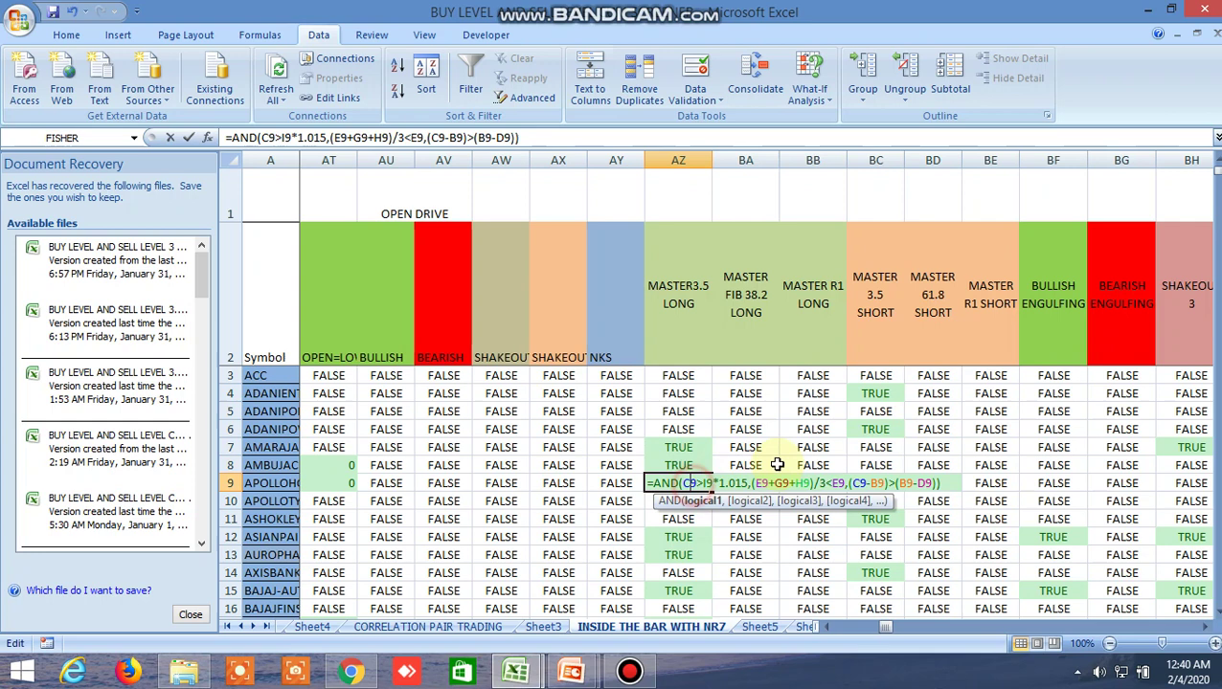
Inspect the MASTER 3.5 SHORT cells BC4, BC6 and BC11 and the bullish engulfing cell BF12
click(872, 394)
click(881, 429)
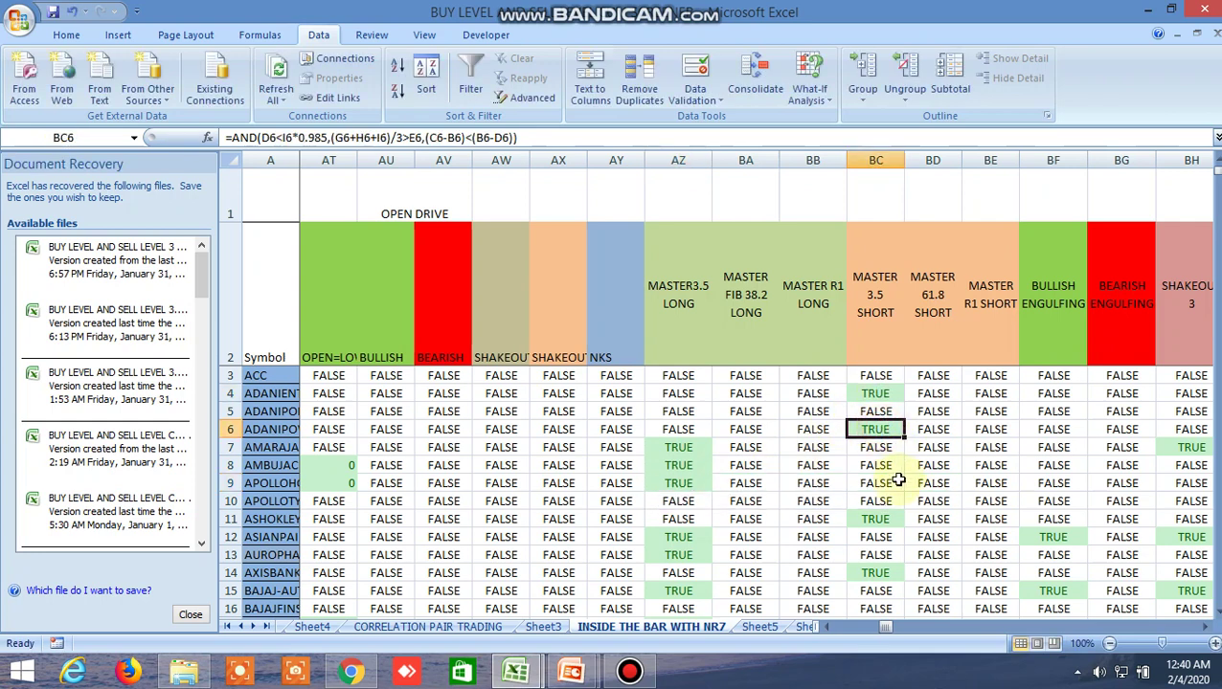
click(886, 517)
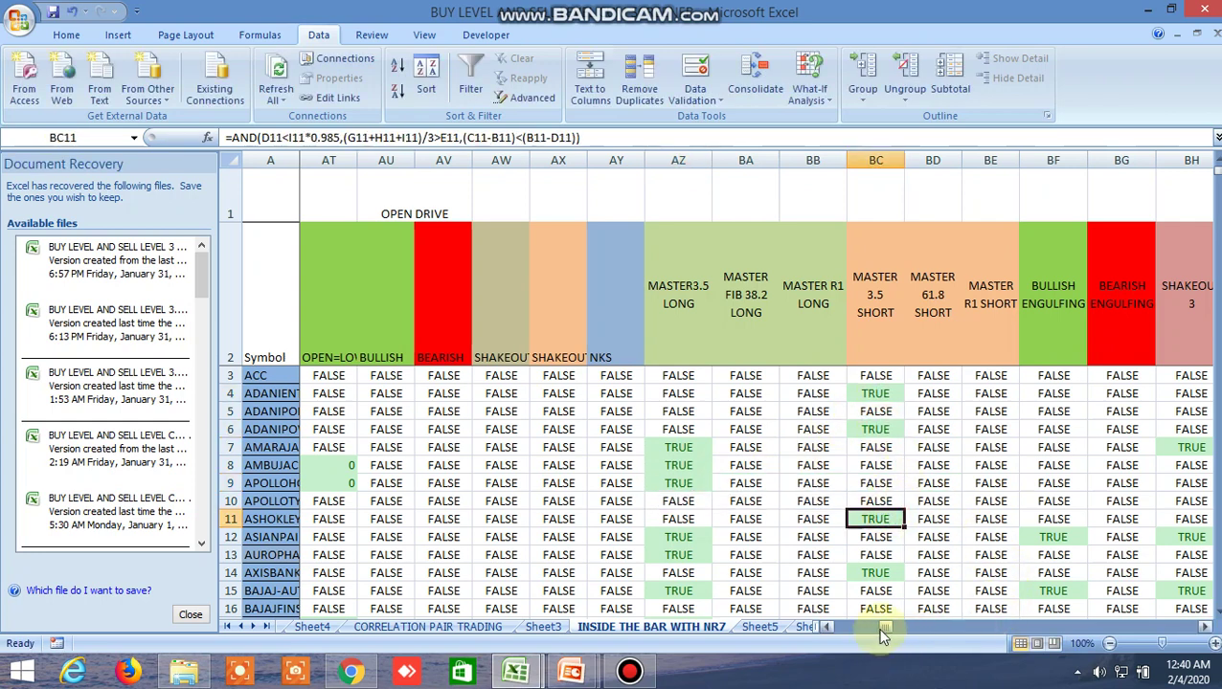
drag(883, 635, 888, 624)
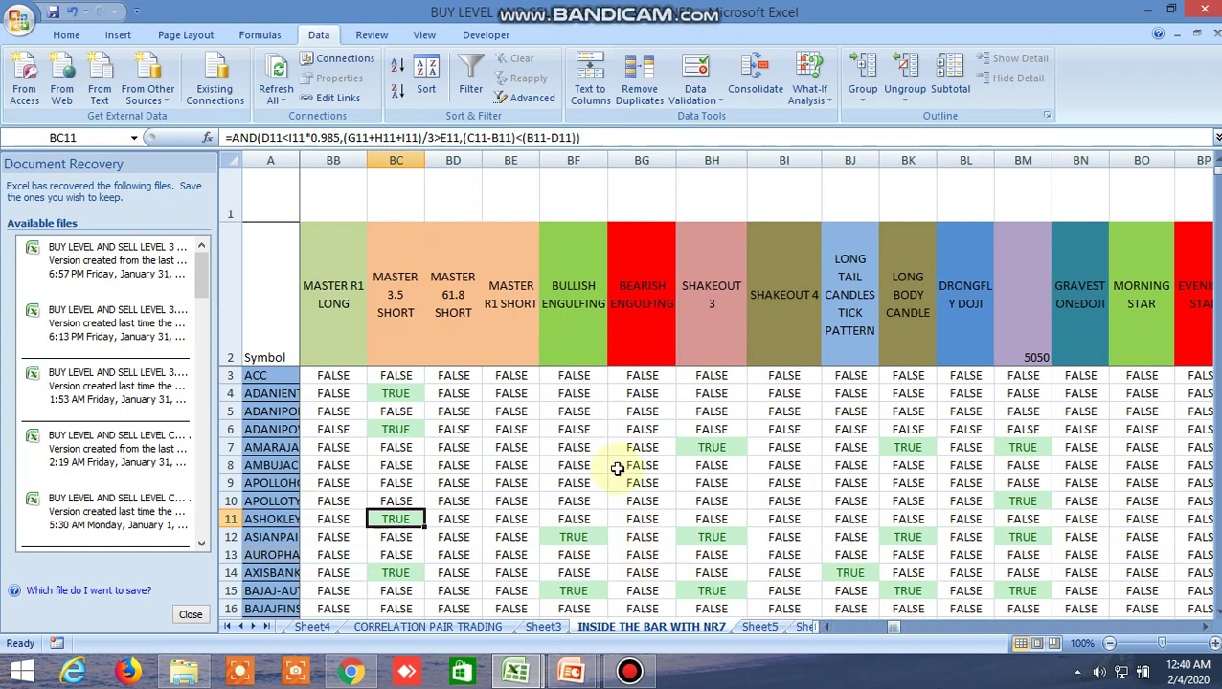
click(579, 537)
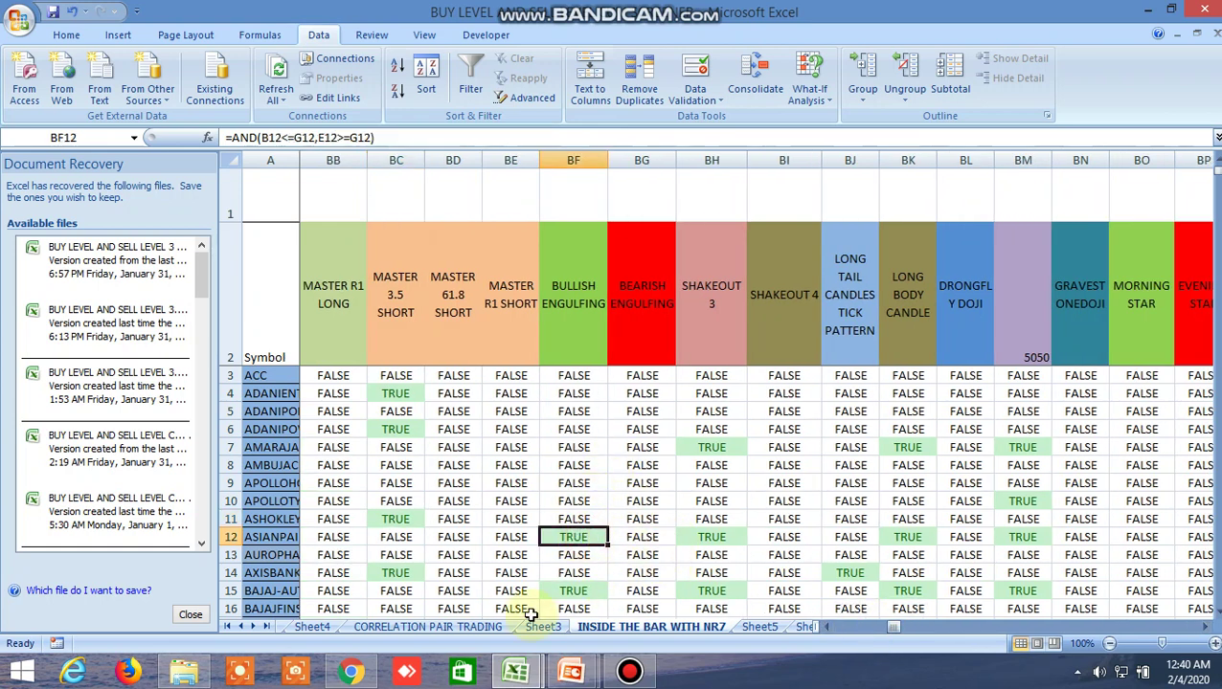
Switch to the Kite chart in Chrome and search the symbols for "asian"
click(352, 671)
click(417, 135)
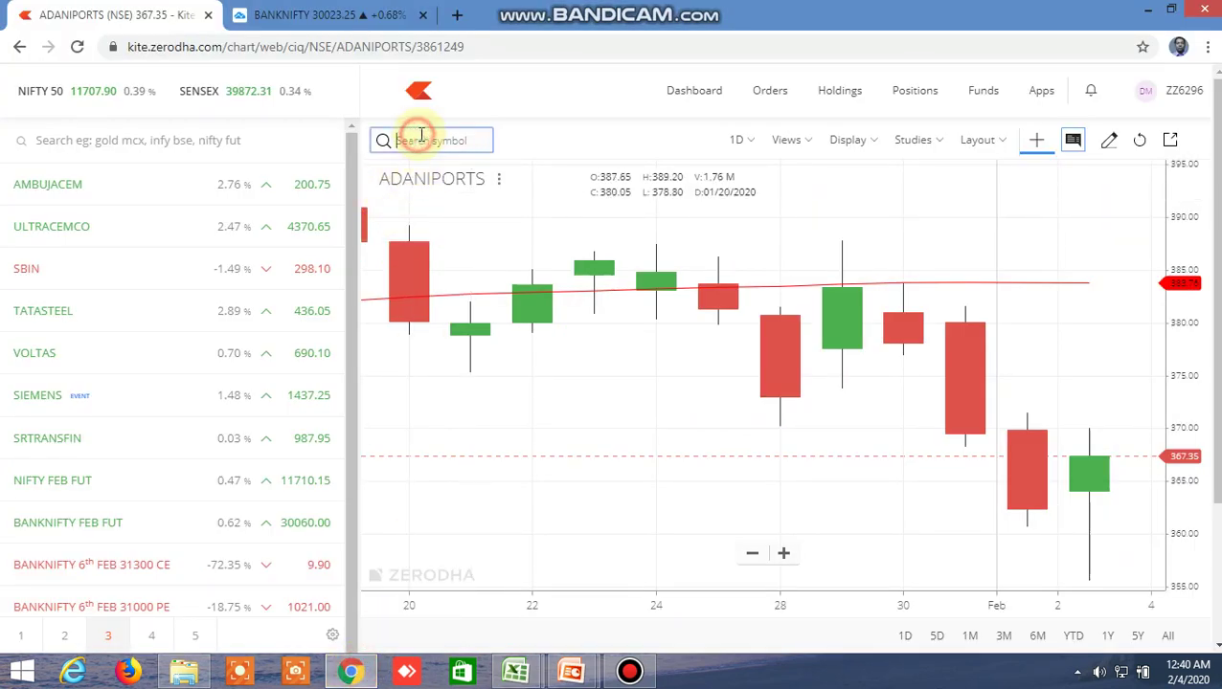
text(asian)
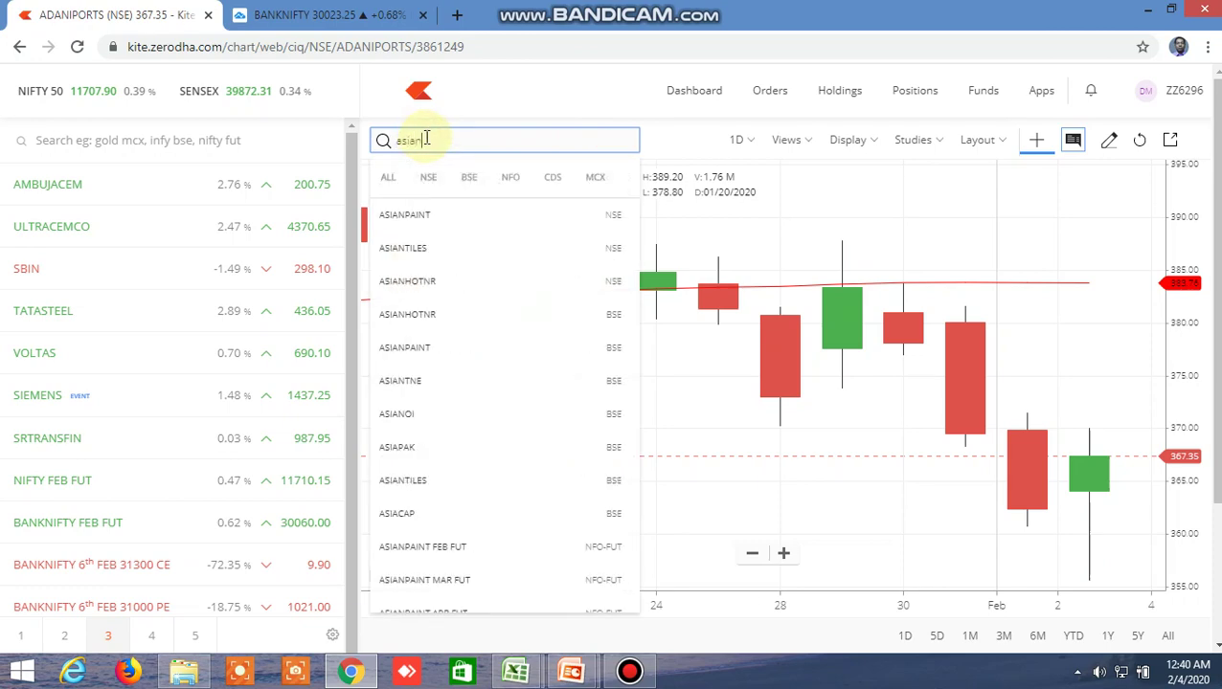